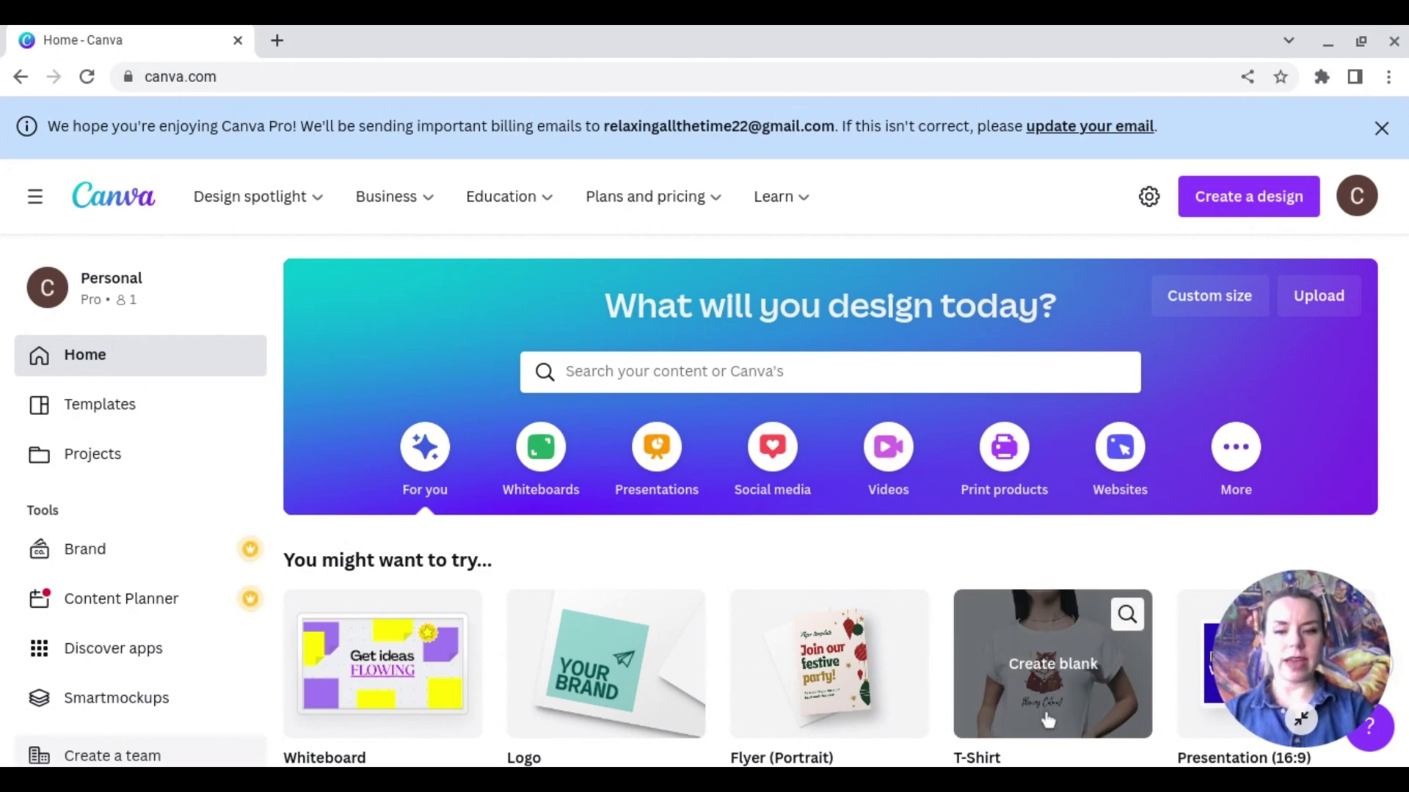
- Create a blank 14 × 18 in T-Shirt design from the T-Shirt card on the home page
{"action": "left_click", "coordinate": [1047, 722]}
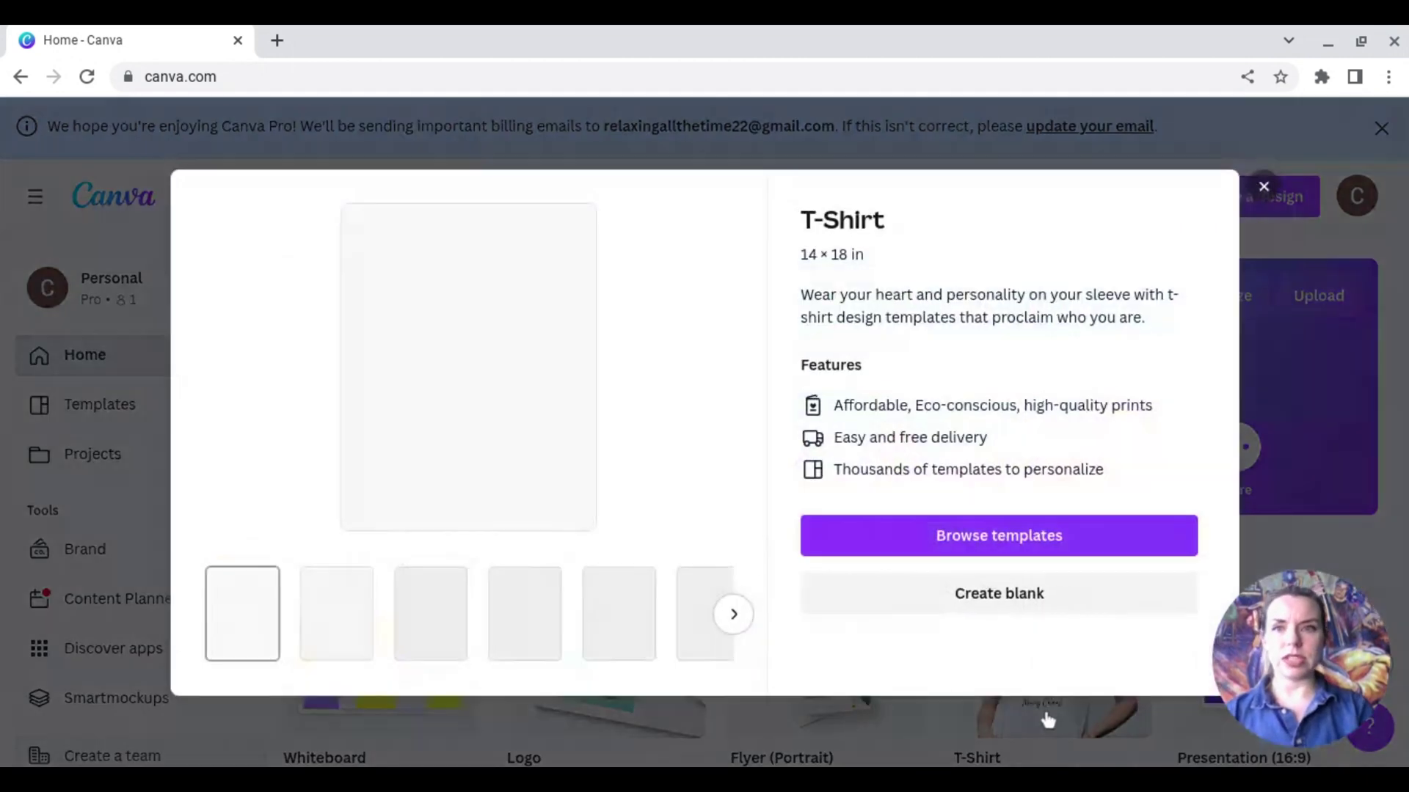
{"action": "left_click", "coordinate": [964, 648]}
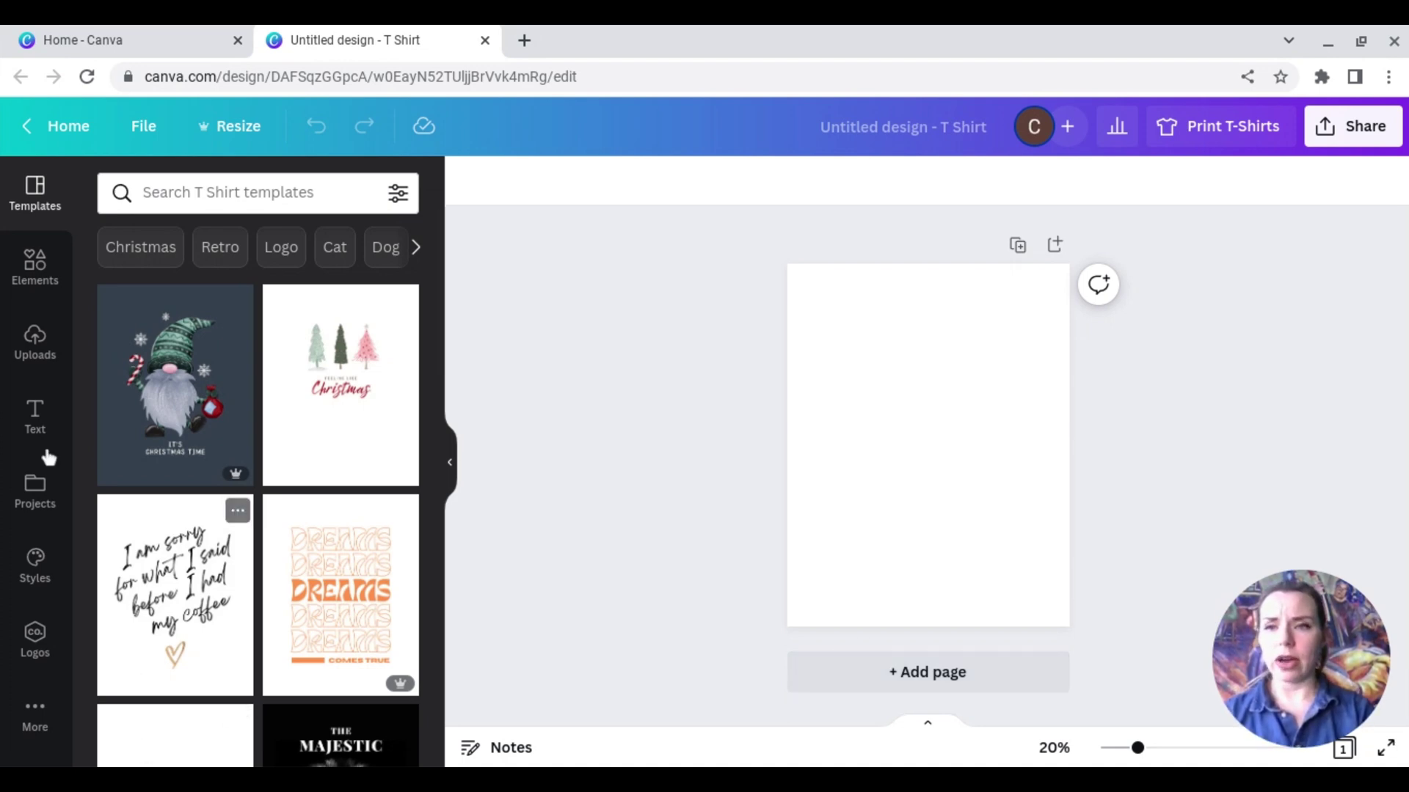
{"action": "left_click", "coordinate": [33, 299]}
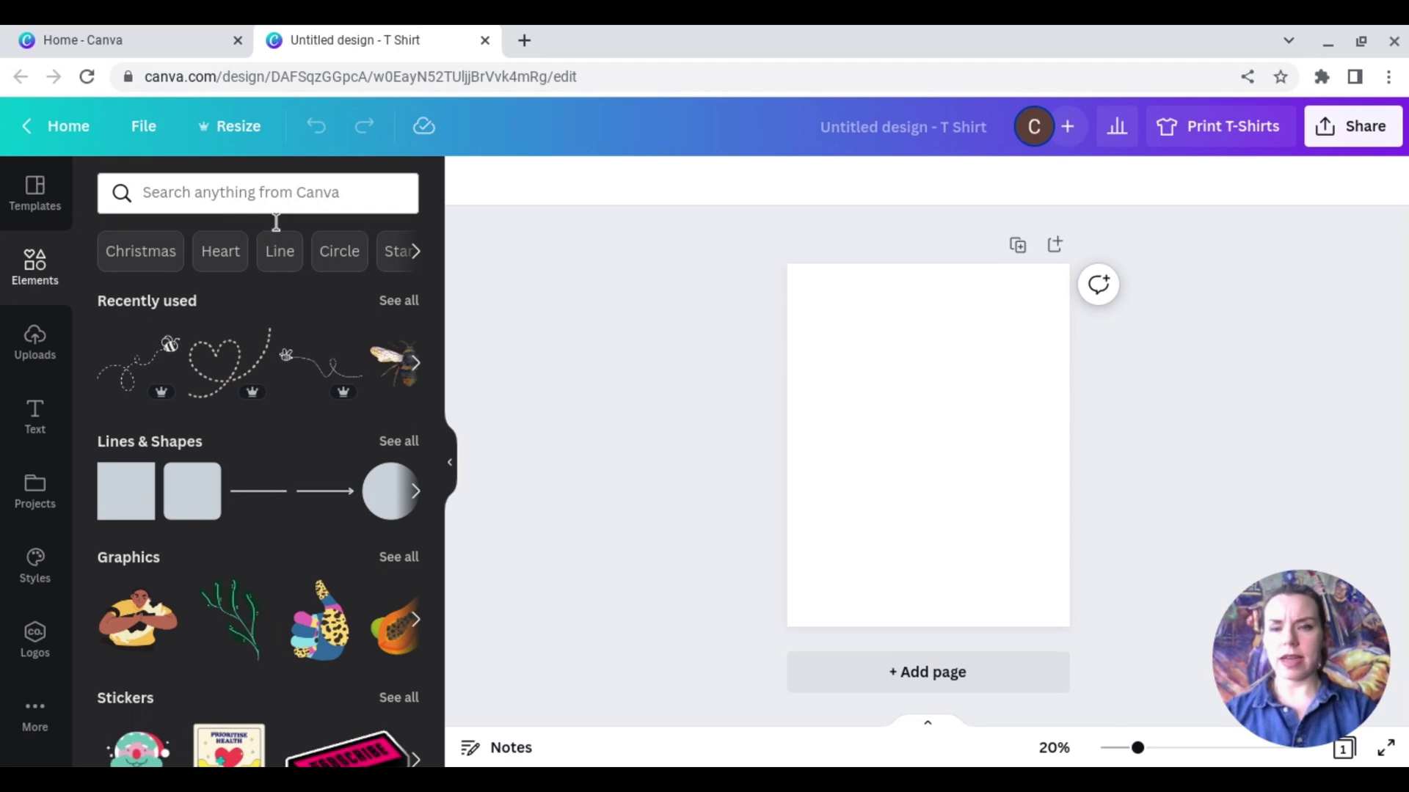
- Search Elements for 'bee' and browse the bee graphics and photos found
{"action": "left_click", "coordinate": [313, 219]}
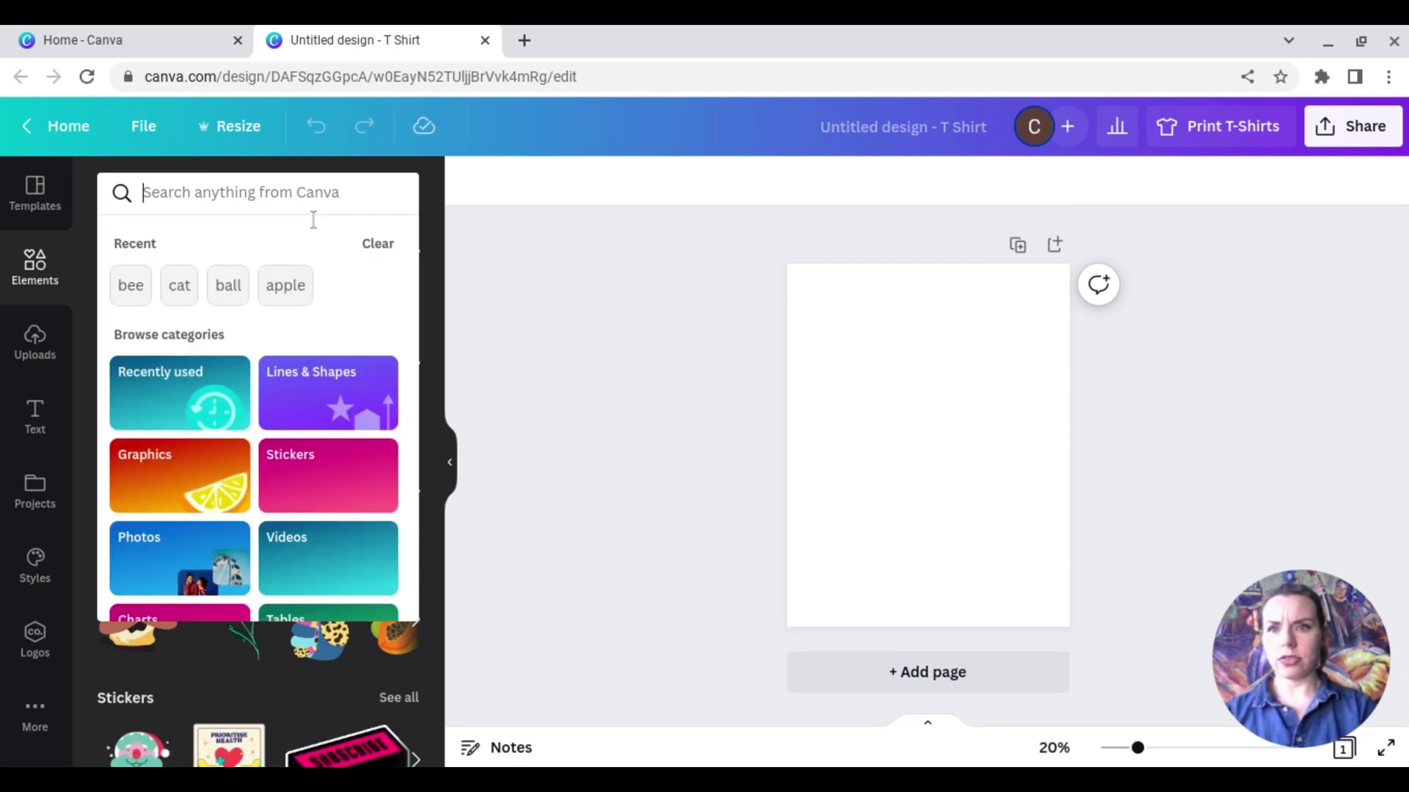
{"action": "type", "text": "bee"}
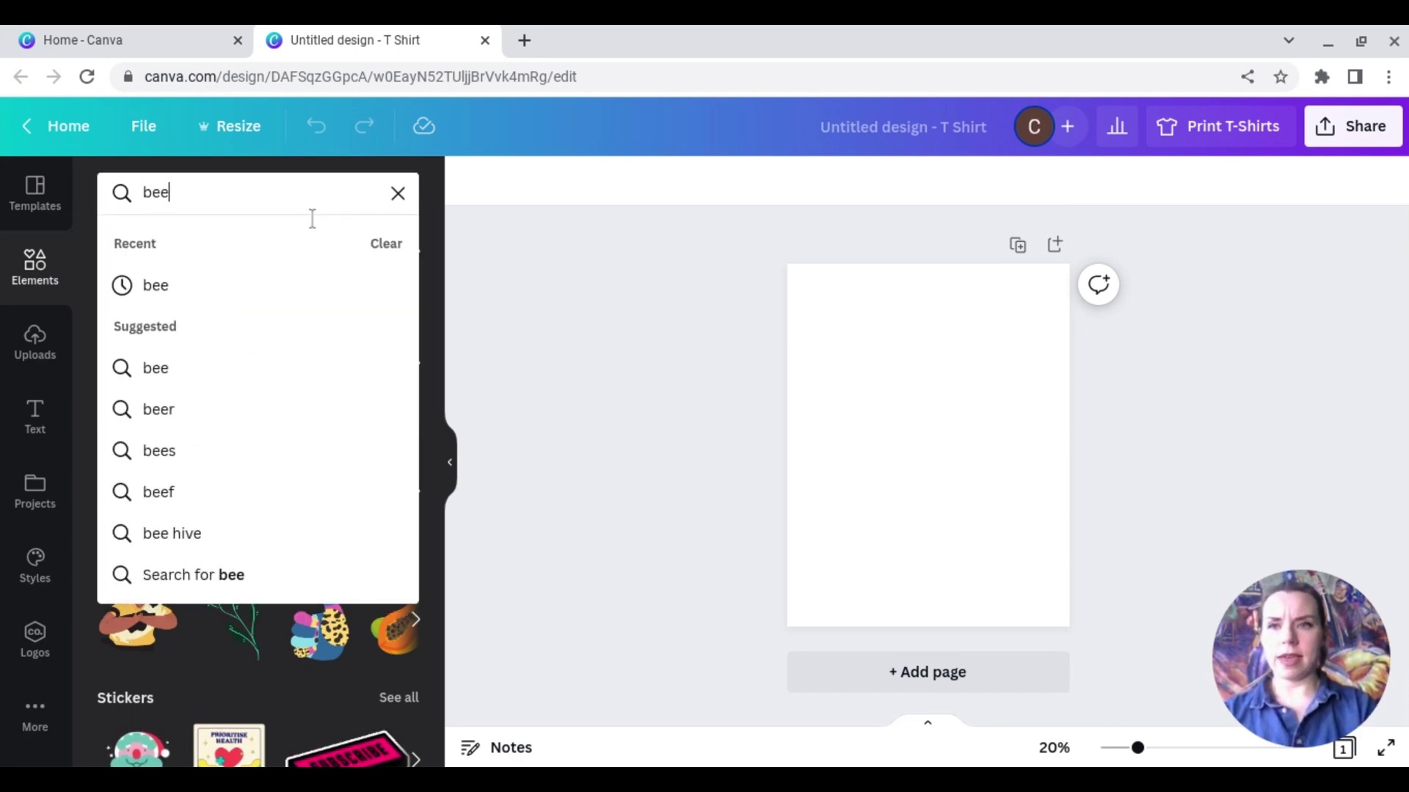
{"action": "key", "text": "Return"}
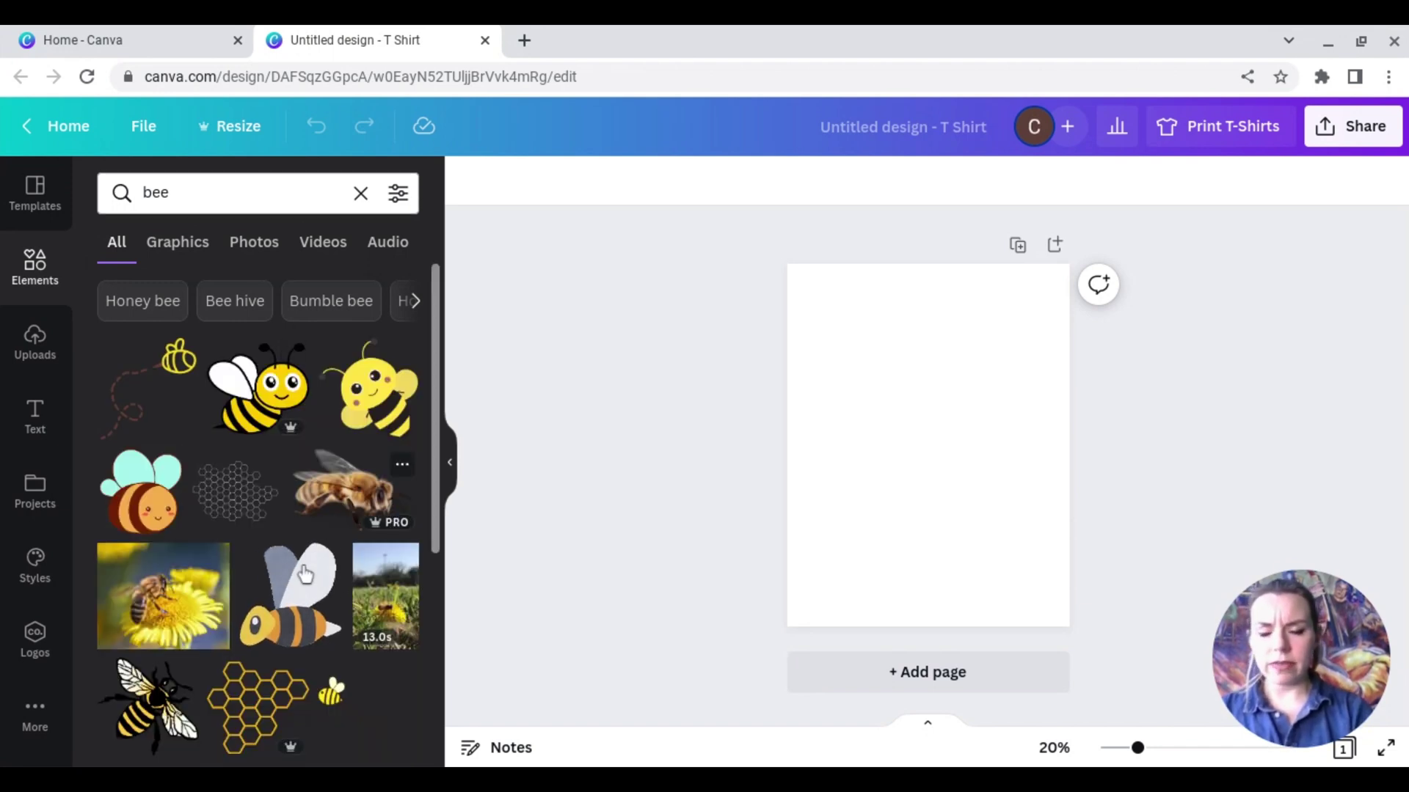
{"action": "scroll", "coordinate": [305, 574], "scroll_direction": "down", "scroll_amount": 5}
{"action": "scroll", "coordinate": [306, 575], "scroll_direction": "down", "scroll_amount": 3}
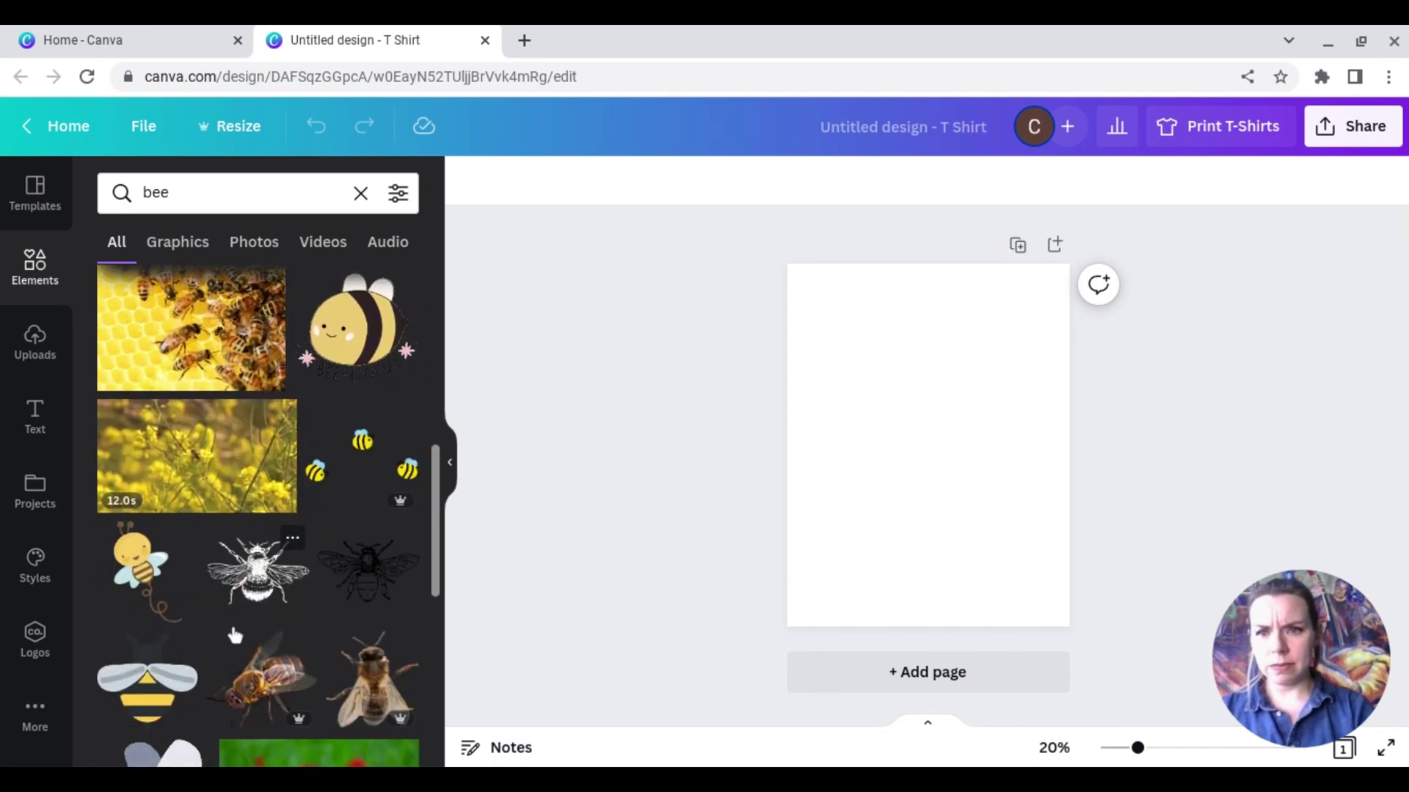
{"action": "scroll", "coordinate": [248, 631], "scroll_direction": "down", "scroll_amount": 1}
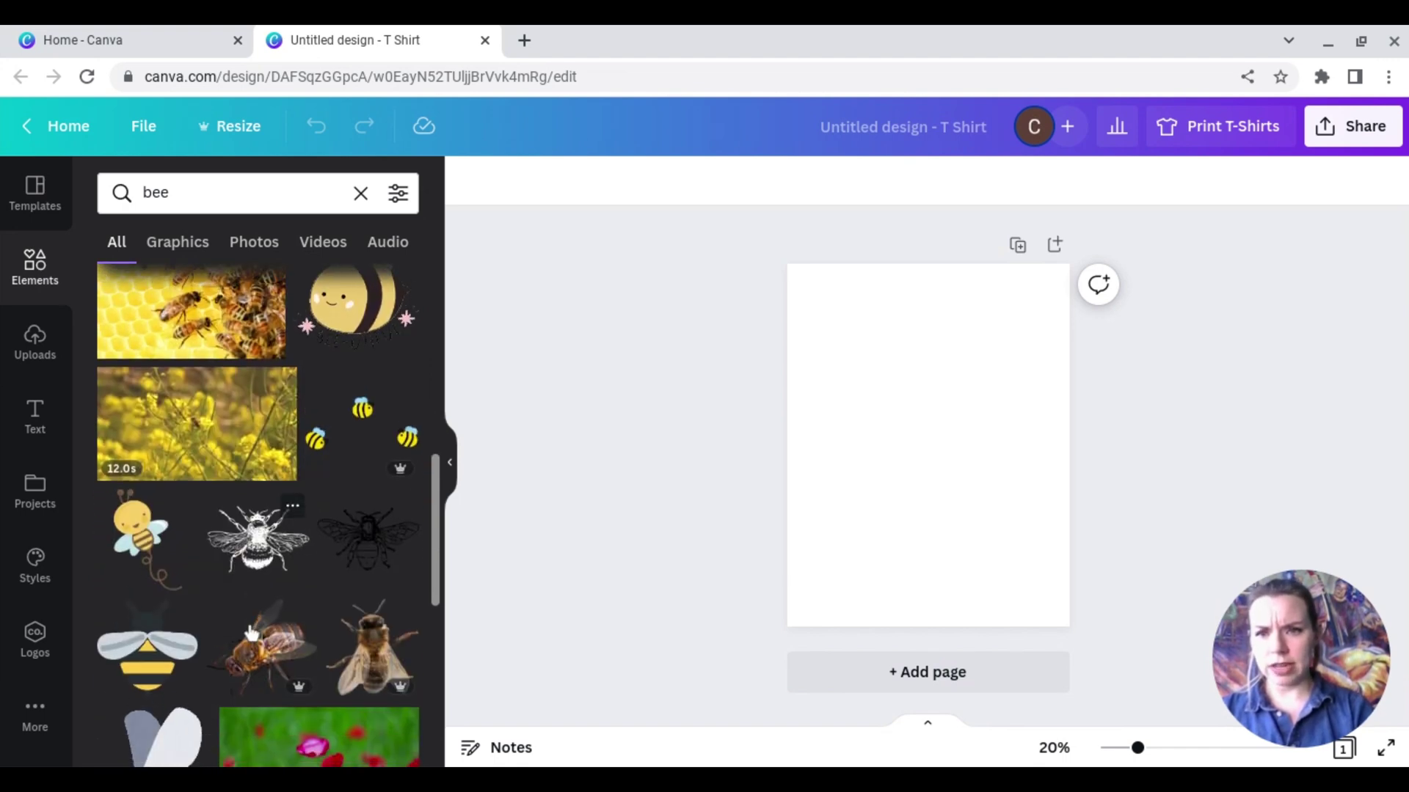
{"action": "scroll", "coordinate": [250, 633], "scroll_direction": "down", "scroll_amount": 2}
{"action": "scroll", "coordinate": [250, 632], "scroll_direction": "down", "scroll_amount": 8}
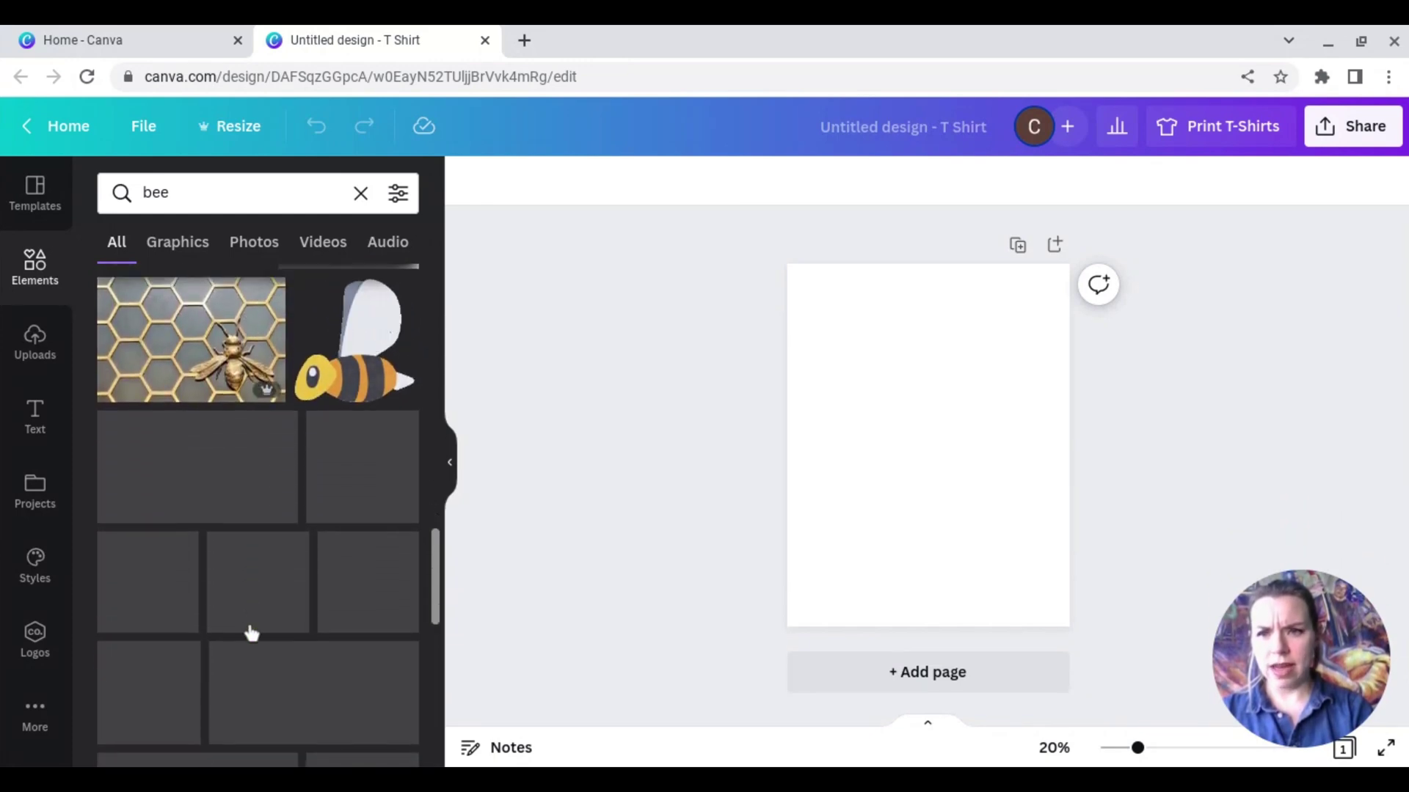
{"action": "scroll", "coordinate": [251, 633], "scroll_direction": "down", "scroll_amount": 3}
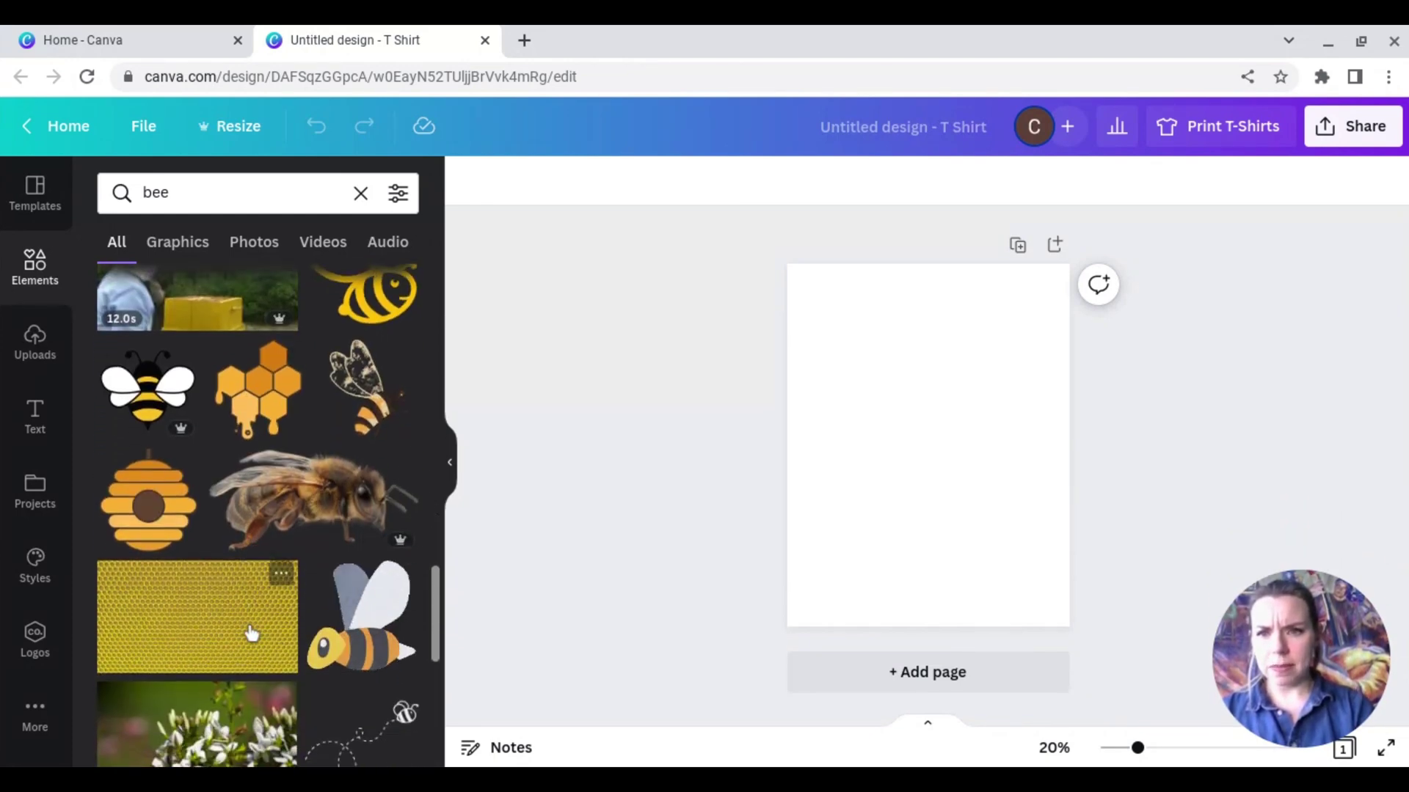
{"action": "scroll", "coordinate": [250, 632], "scroll_direction": "down", "scroll_amount": 5}
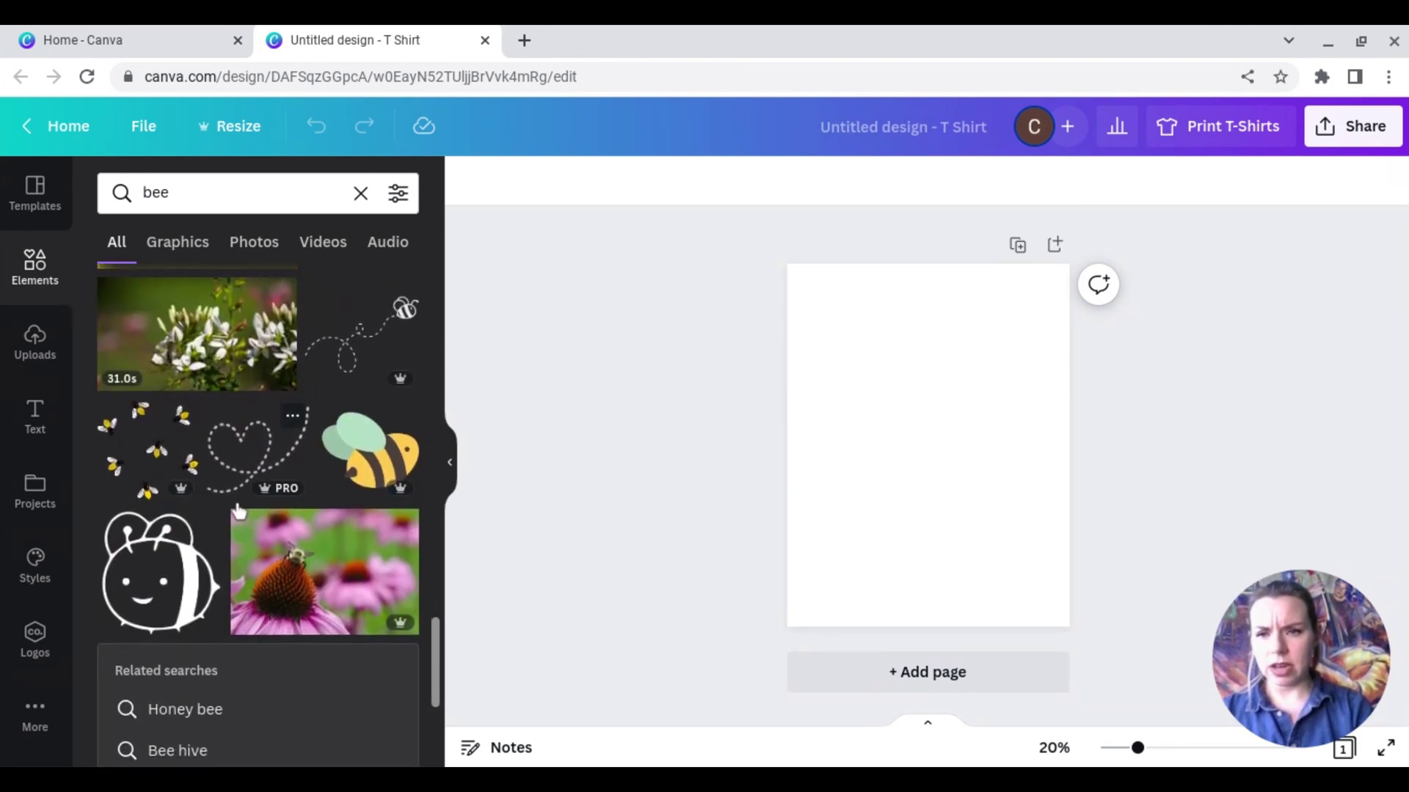
- Add the dotted heart bee trail and the thin heart-and-bee line graphic to the page
{"action": "left_click", "coordinate": [239, 511]}
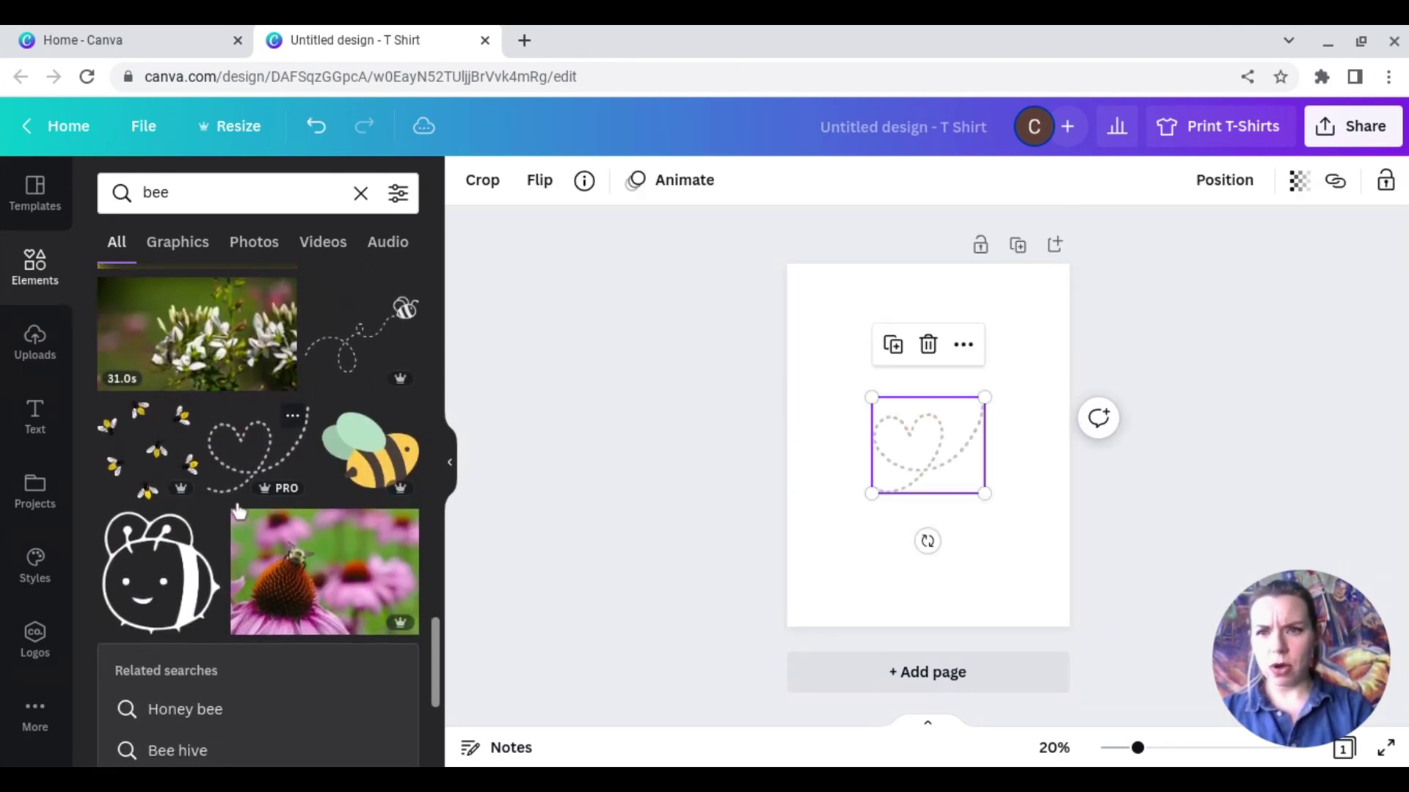
{"action": "scroll", "coordinate": [239, 512], "scroll_direction": "down", "scroll_amount": 9}
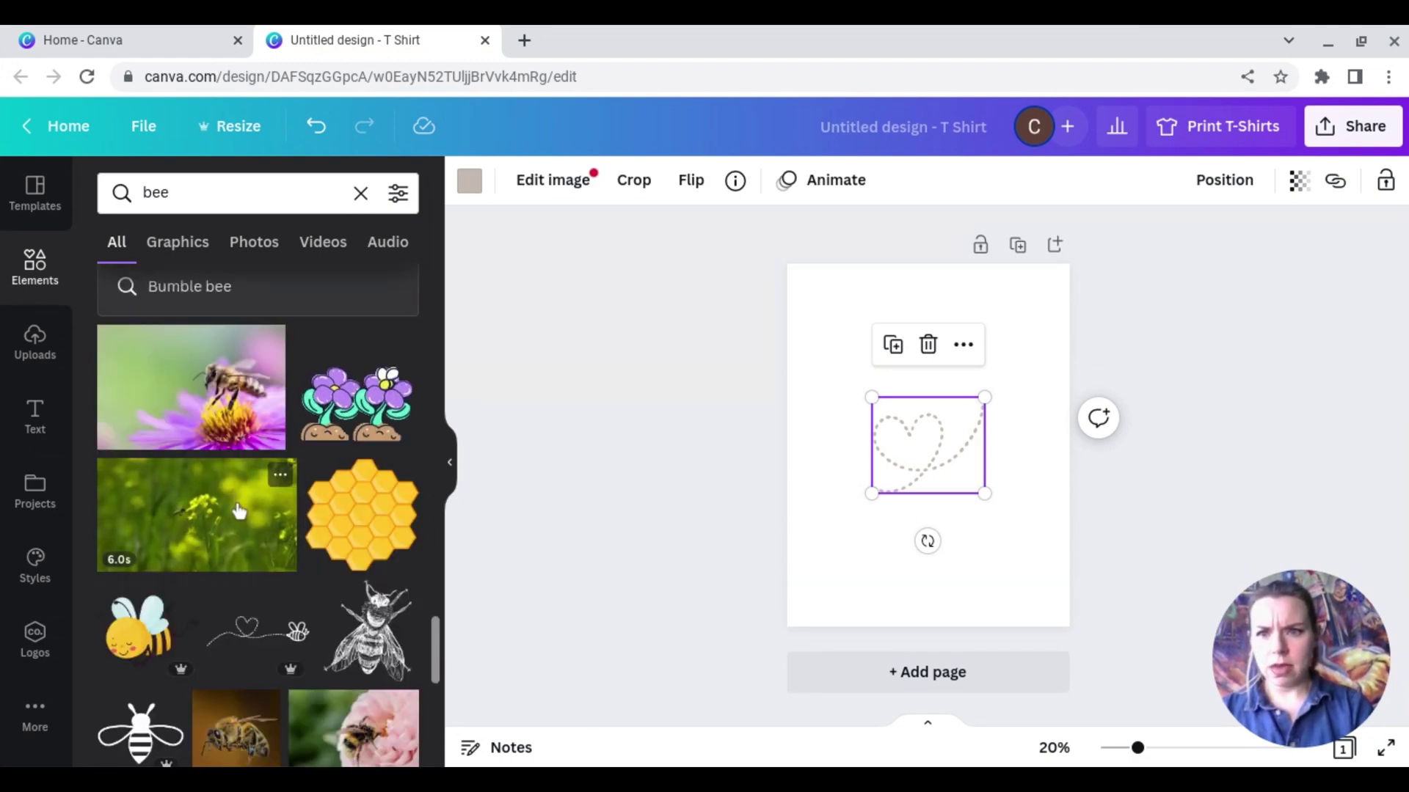
{"action": "scroll", "coordinate": [240, 511], "scroll_direction": "down", "scroll_amount": 3}
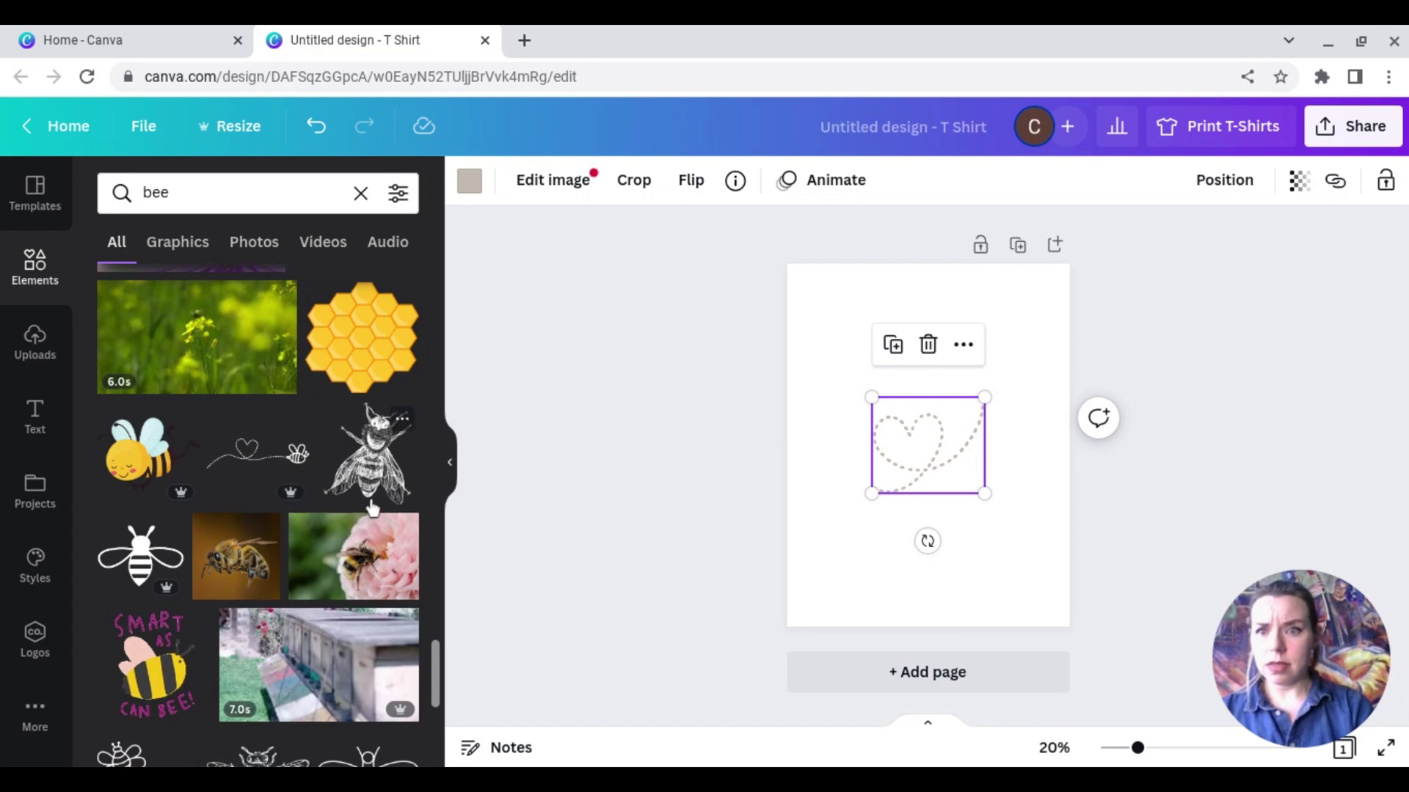
{"action": "scroll", "coordinate": [154, 581], "scroll_direction": "down", "scroll_amount": 2}
{"action": "scroll", "coordinate": [155, 581], "scroll_direction": "down", "scroll_amount": 6}
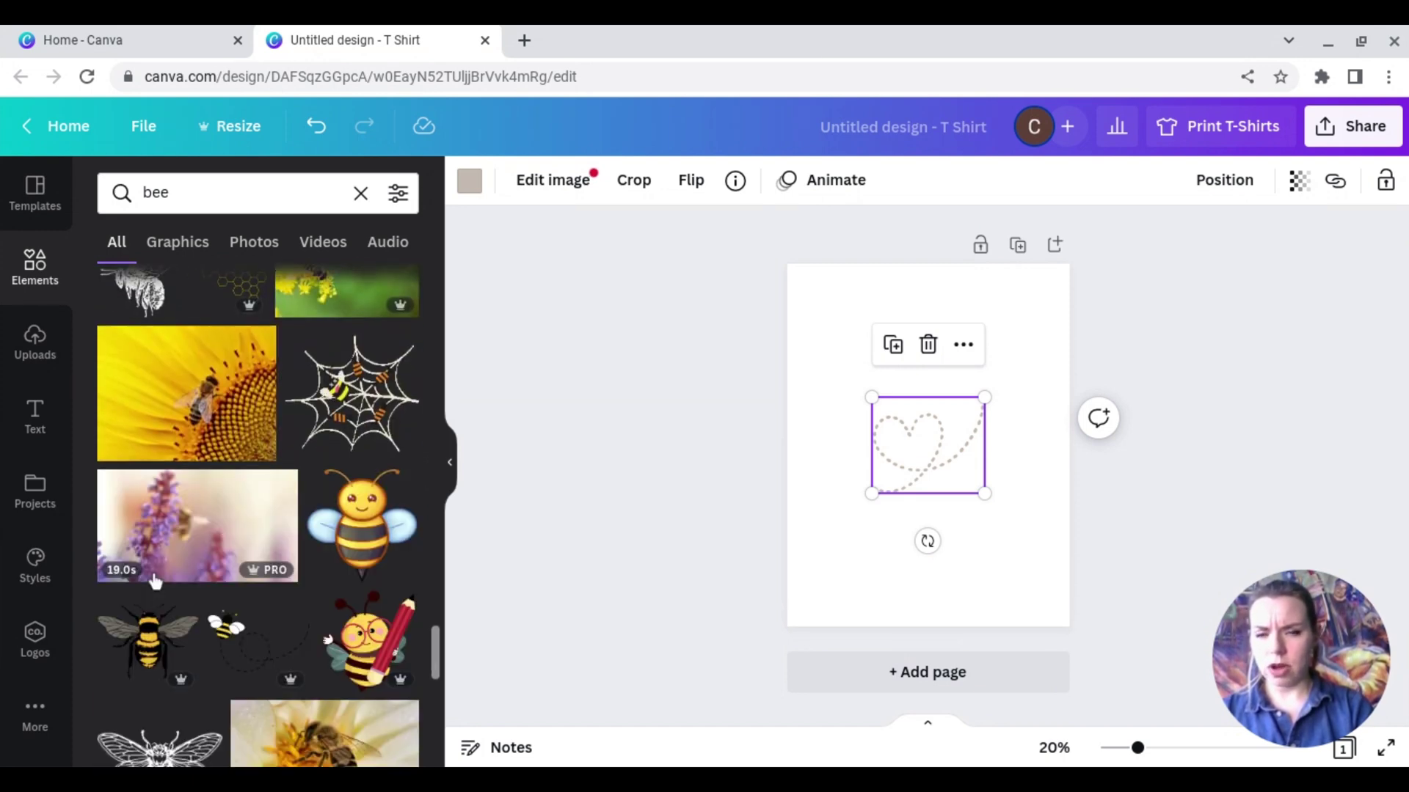
{"action": "scroll", "coordinate": [155, 581], "scroll_direction": "down", "scroll_amount": 3}
{"action": "scroll", "coordinate": [155, 581], "scroll_direction": "down", "scroll_amount": 5}
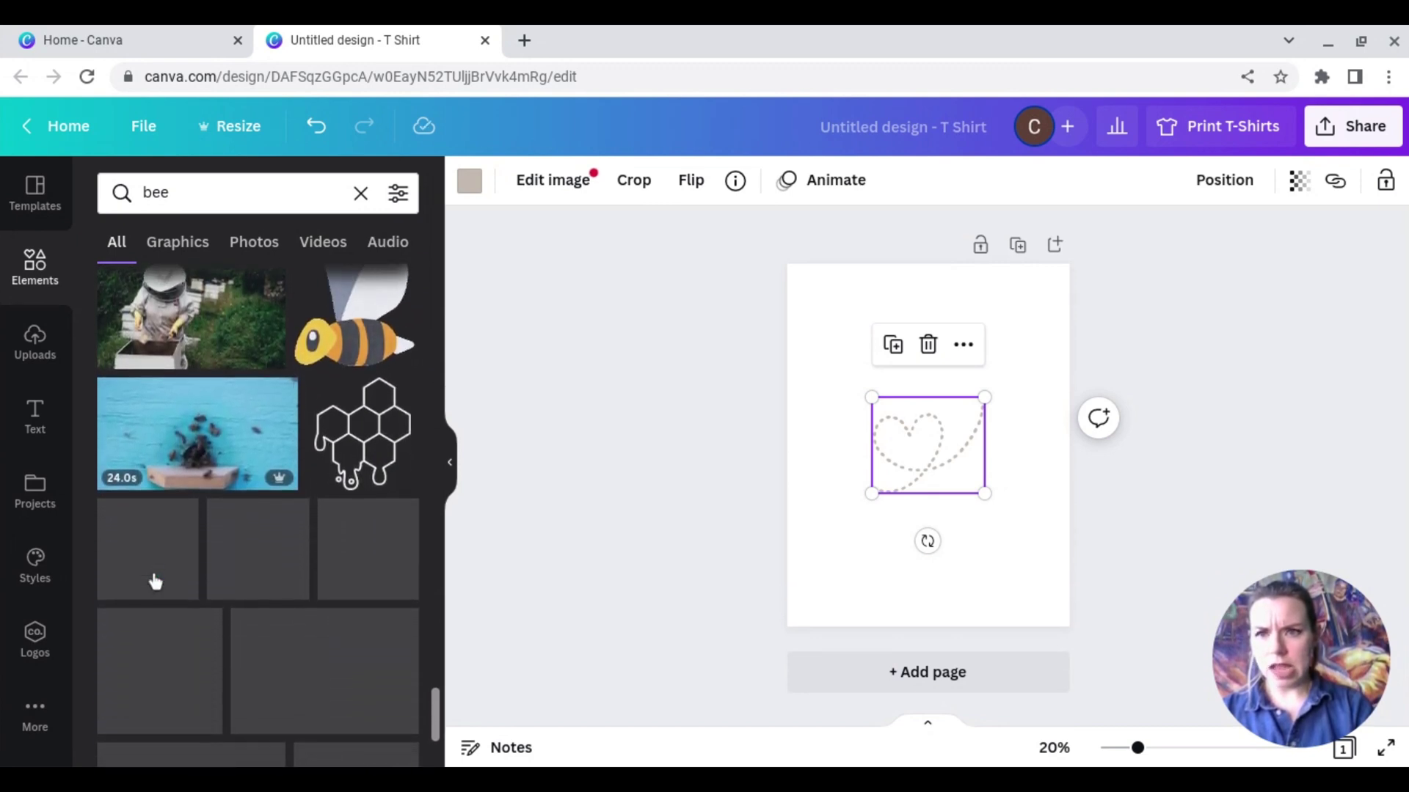
{"action": "scroll", "coordinate": [155, 581], "scroll_direction": "down", "scroll_amount": 1}
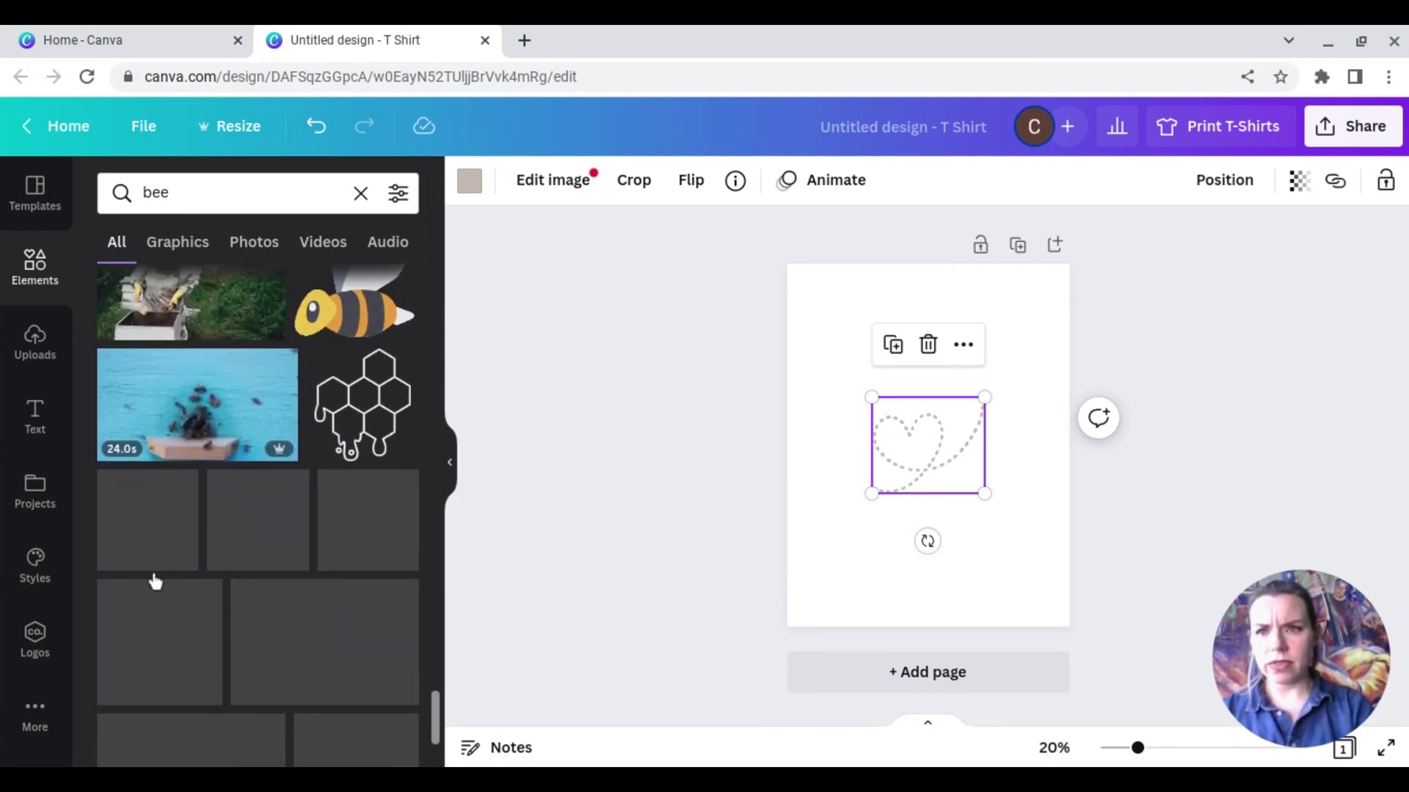
{"action": "scroll", "coordinate": [155, 582], "scroll_direction": "down", "scroll_amount": 4}
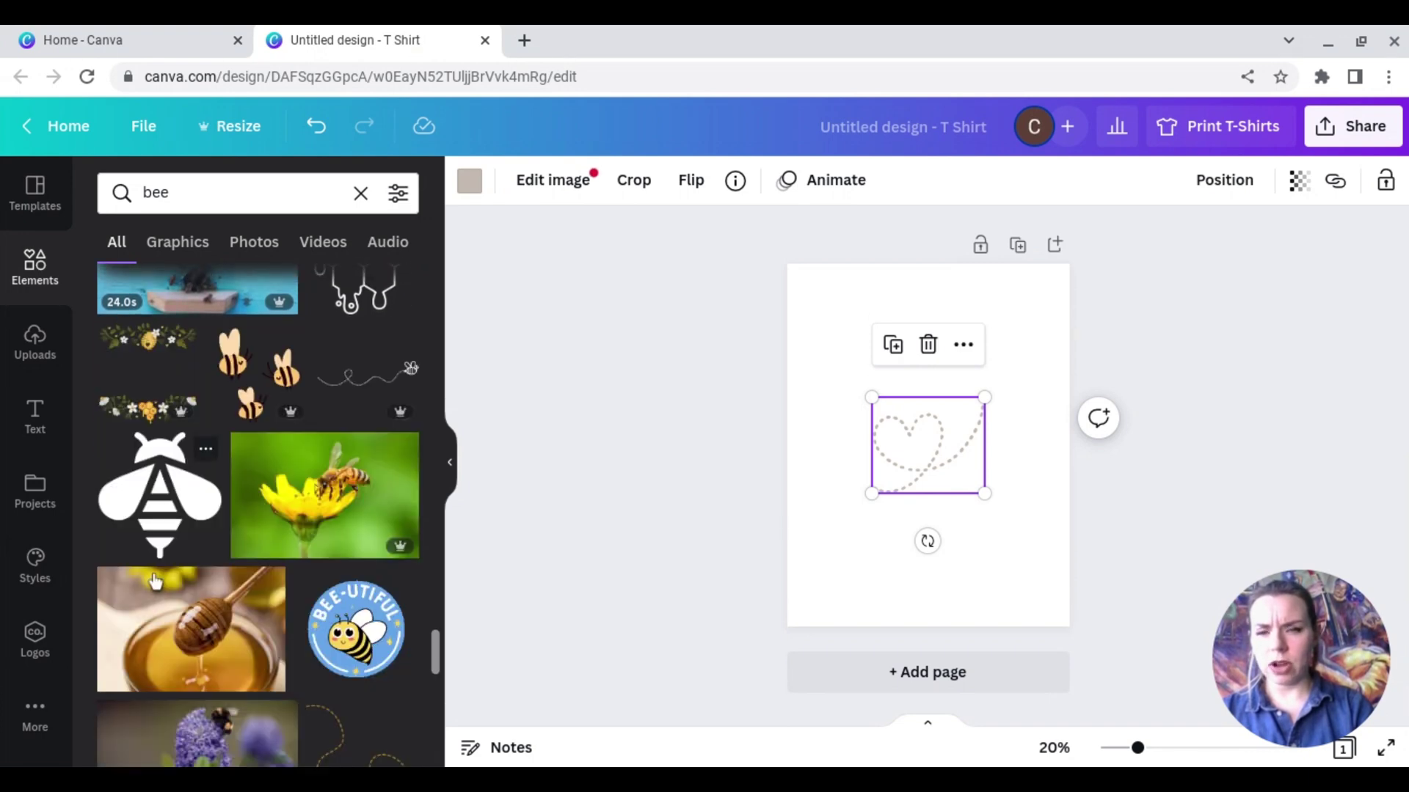
{"action": "scroll", "coordinate": [155, 582], "scroll_direction": "down", "scroll_amount": 12}
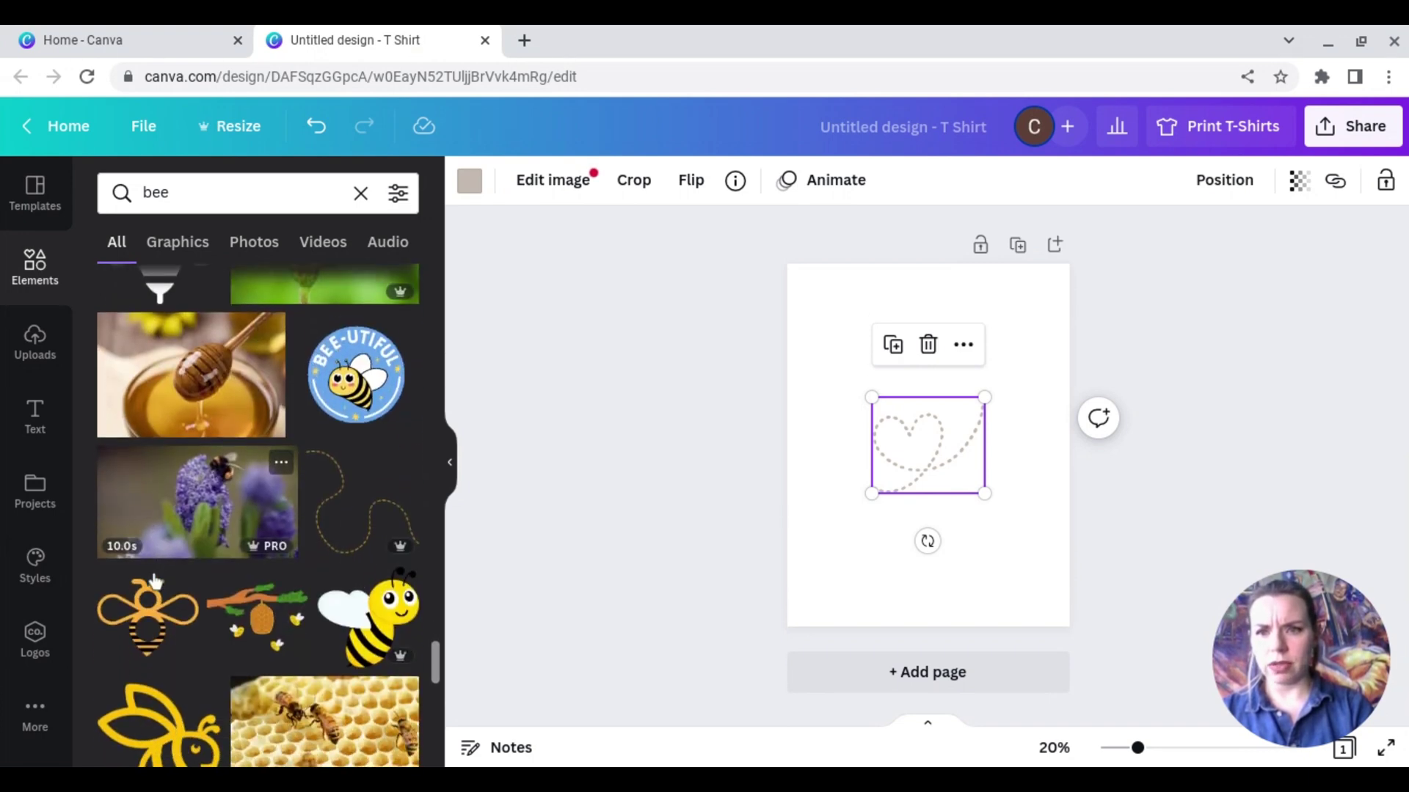
{"action": "scroll", "coordinate": [154, 581], "scroll_direction": "down", "scroll_amount": 5}
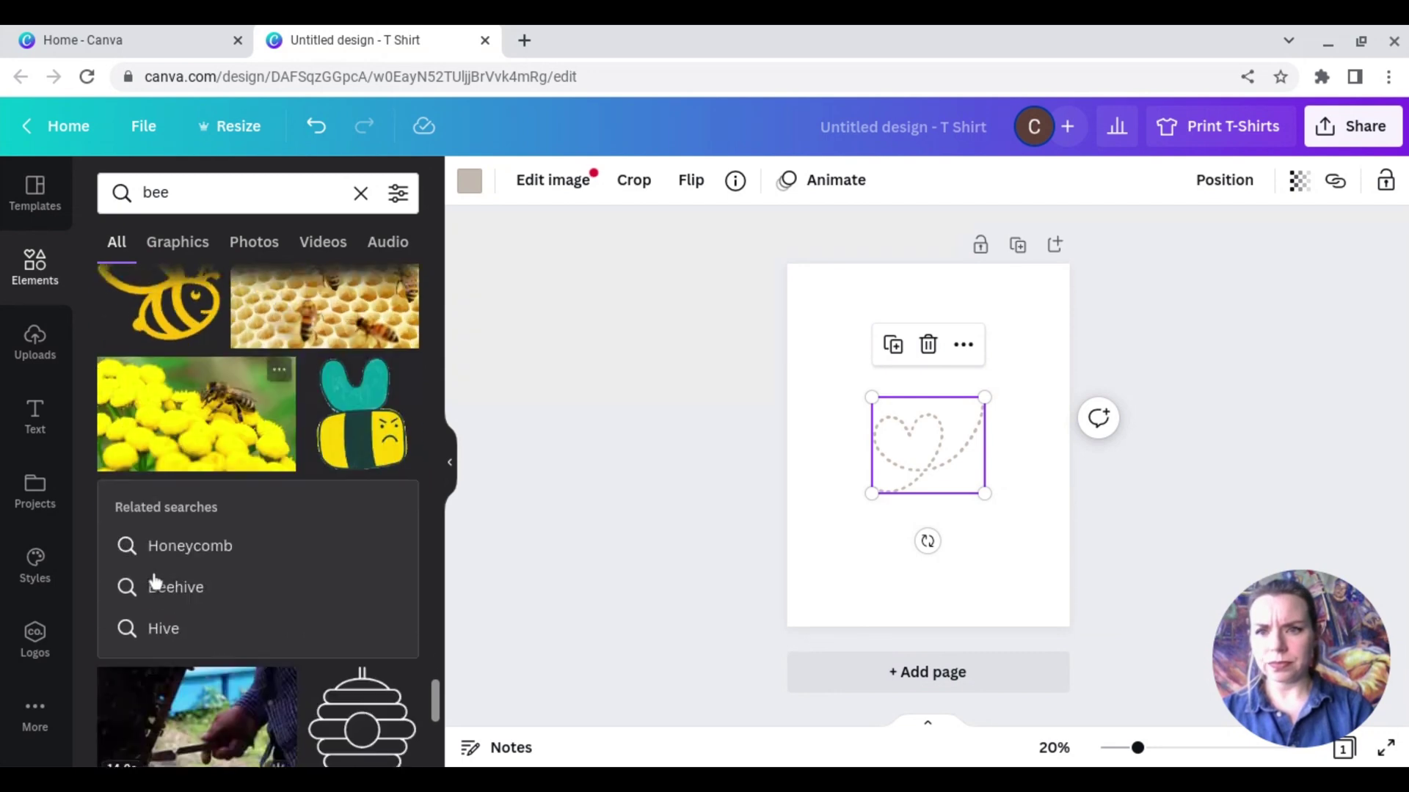
{"action": "scroll", "coordinate": [155, 582], "scroll_direction": "down", "scroll_amount": 8}
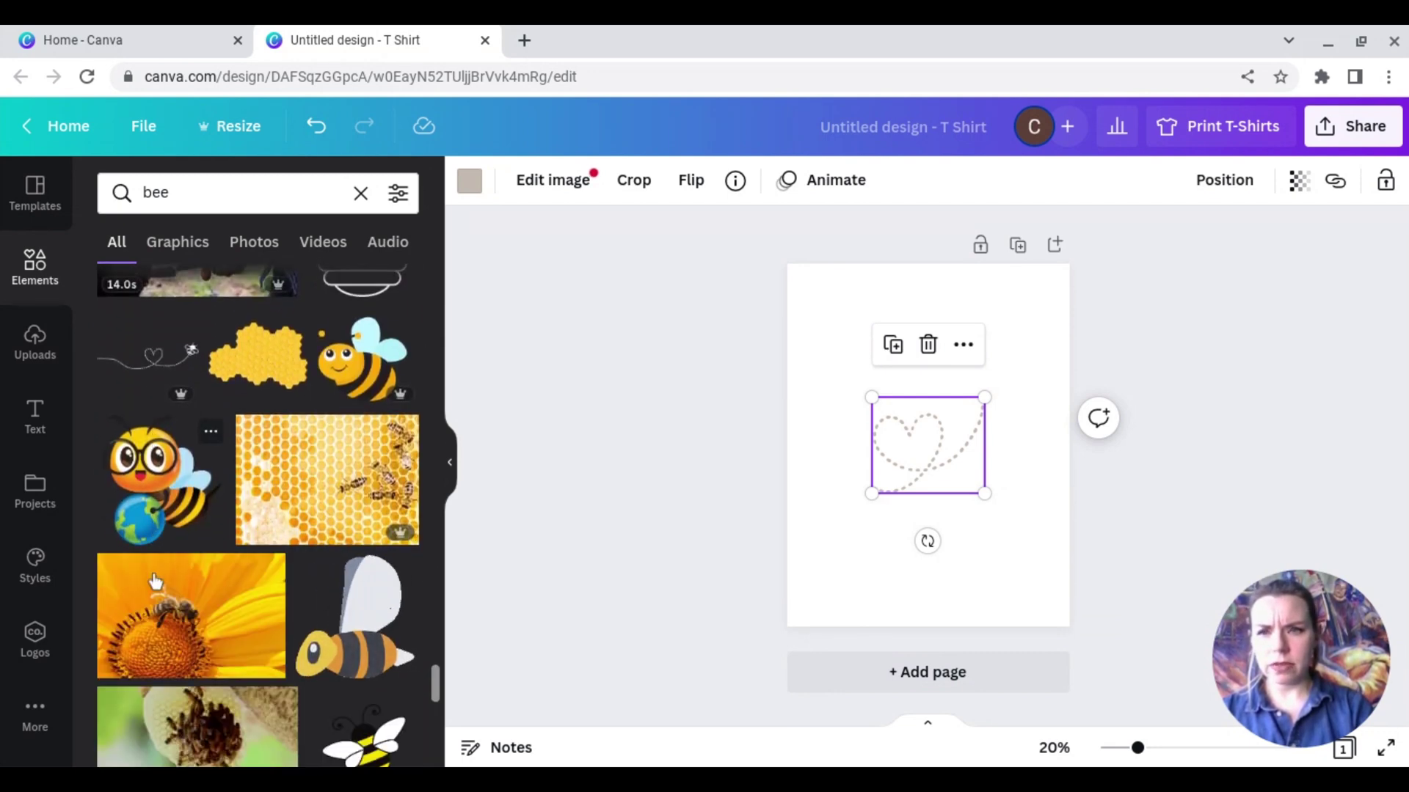
{"action": "scroll", "coordinate": [155, 582], "scroll_direction": "down", "scroll_amount": 1}
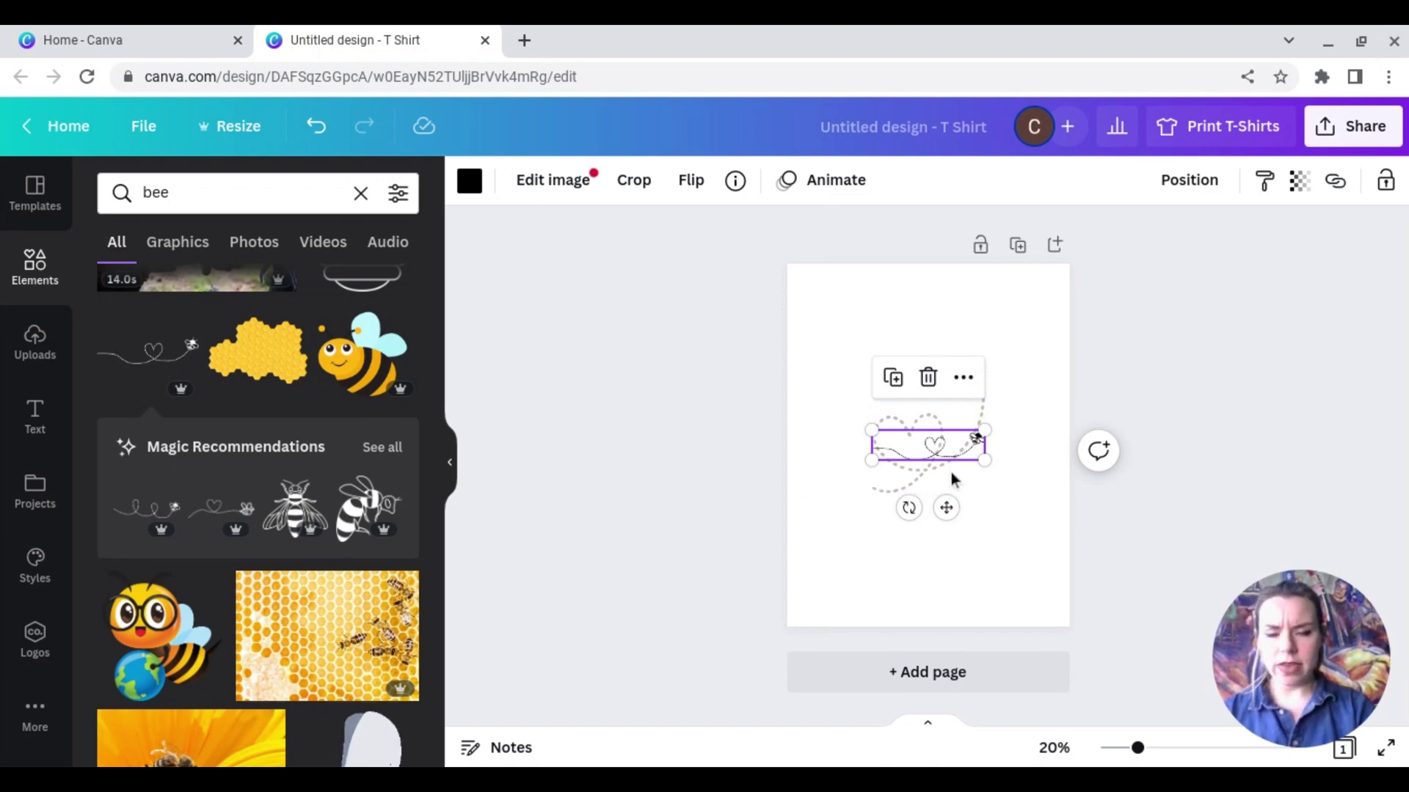
- Move the heart-bee line graphic below the dotted heart trail
{"action": "left_click_drag", "start_coordinate": [952, 479], "coordinate": [984, 565]}
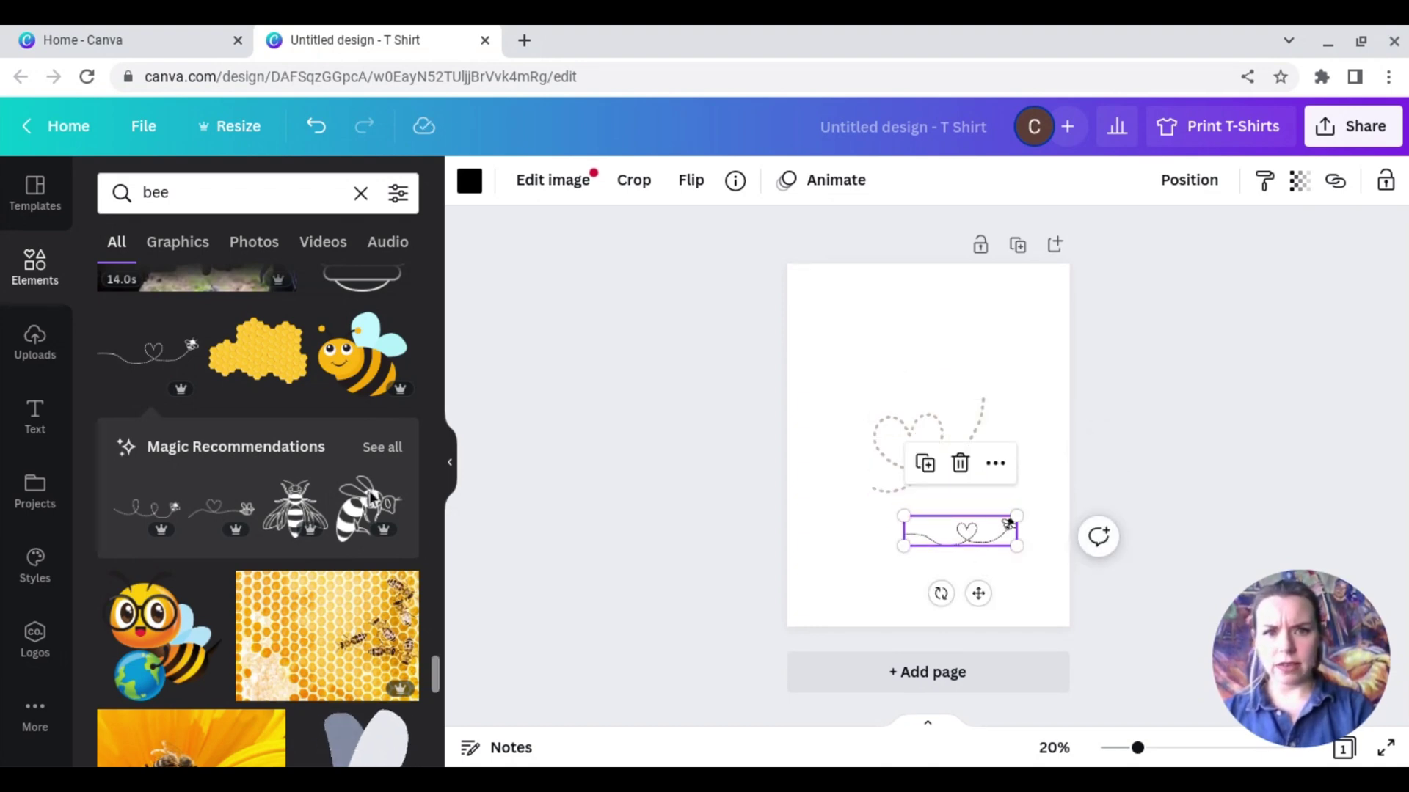
{"action": "scroll", "coordinate": [190, 528], "scroll_direction": "down", "scroll_amount": 5}
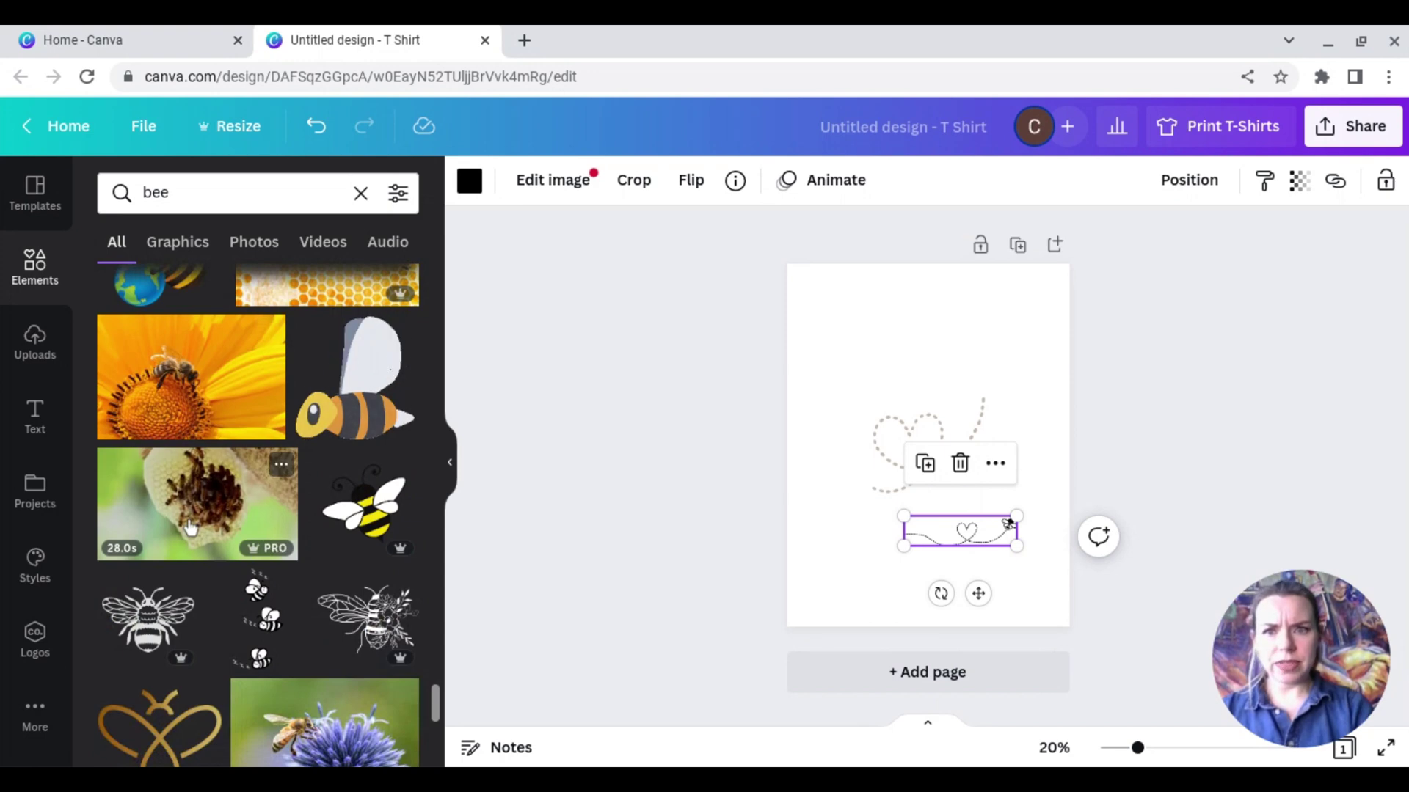
{"action": "scroll", "coordinate": [190, 528], "scroll_direction": "down", "scroll_amount": 8}
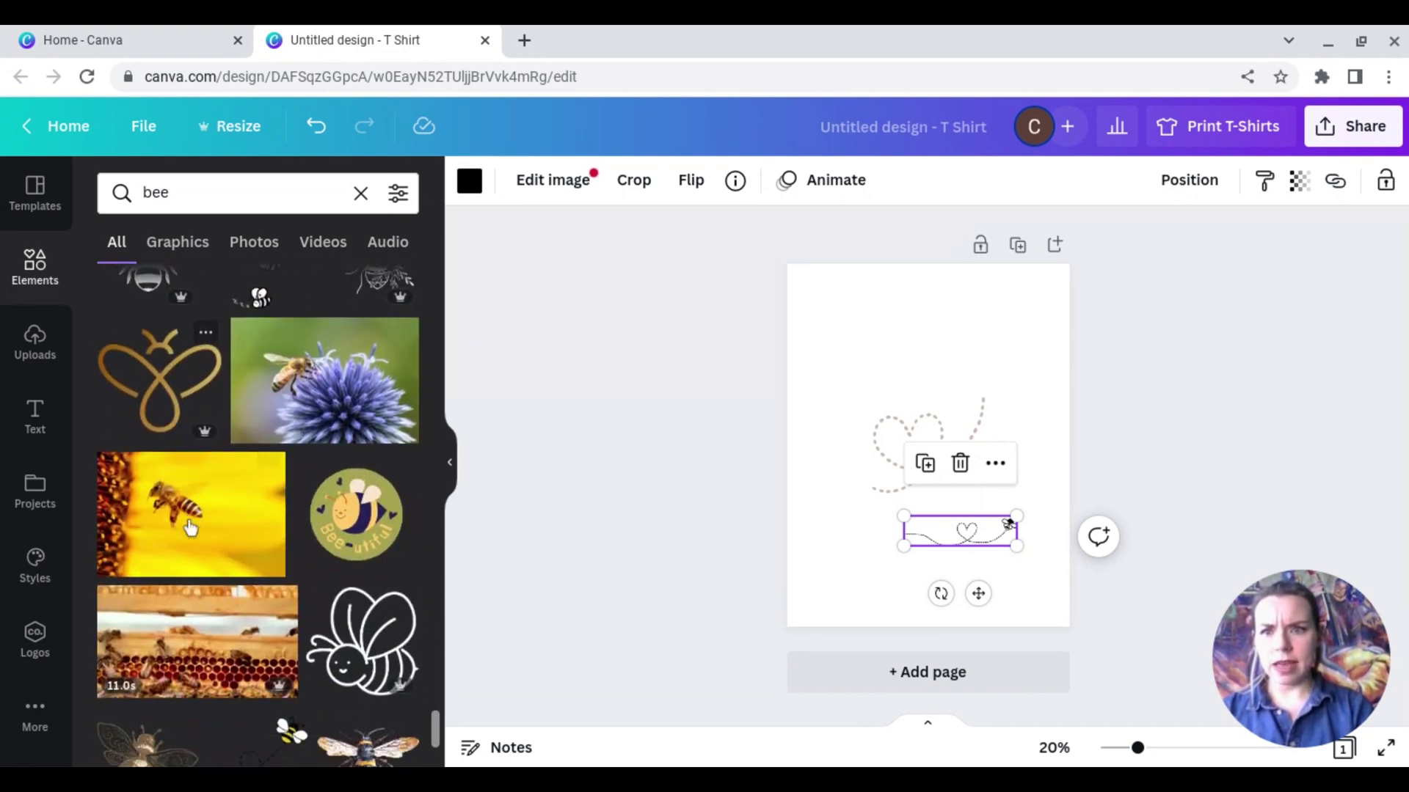
{"action": "scroll", "coordinate": [176, 546], "scroll_direction": "down", "scroll_amount": 2}
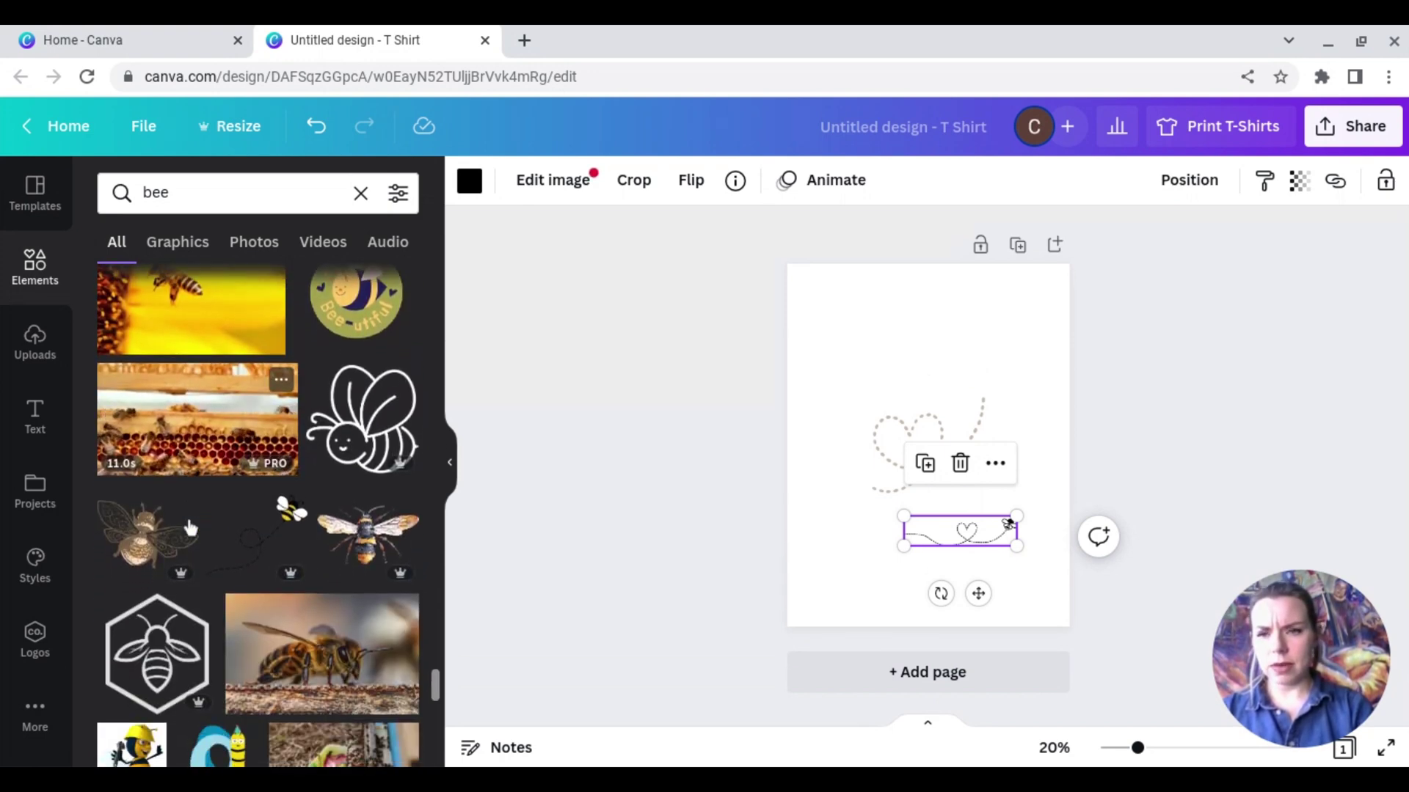
- Add the gold bee graphic, delete it again, and keep browsing the bee results
{"action": "left_click", "coordinate": [165, 560]}
{"action": "scroll", "coordinate": [358, 506], "scroll_direction": "down", "scroll_amount": 5}
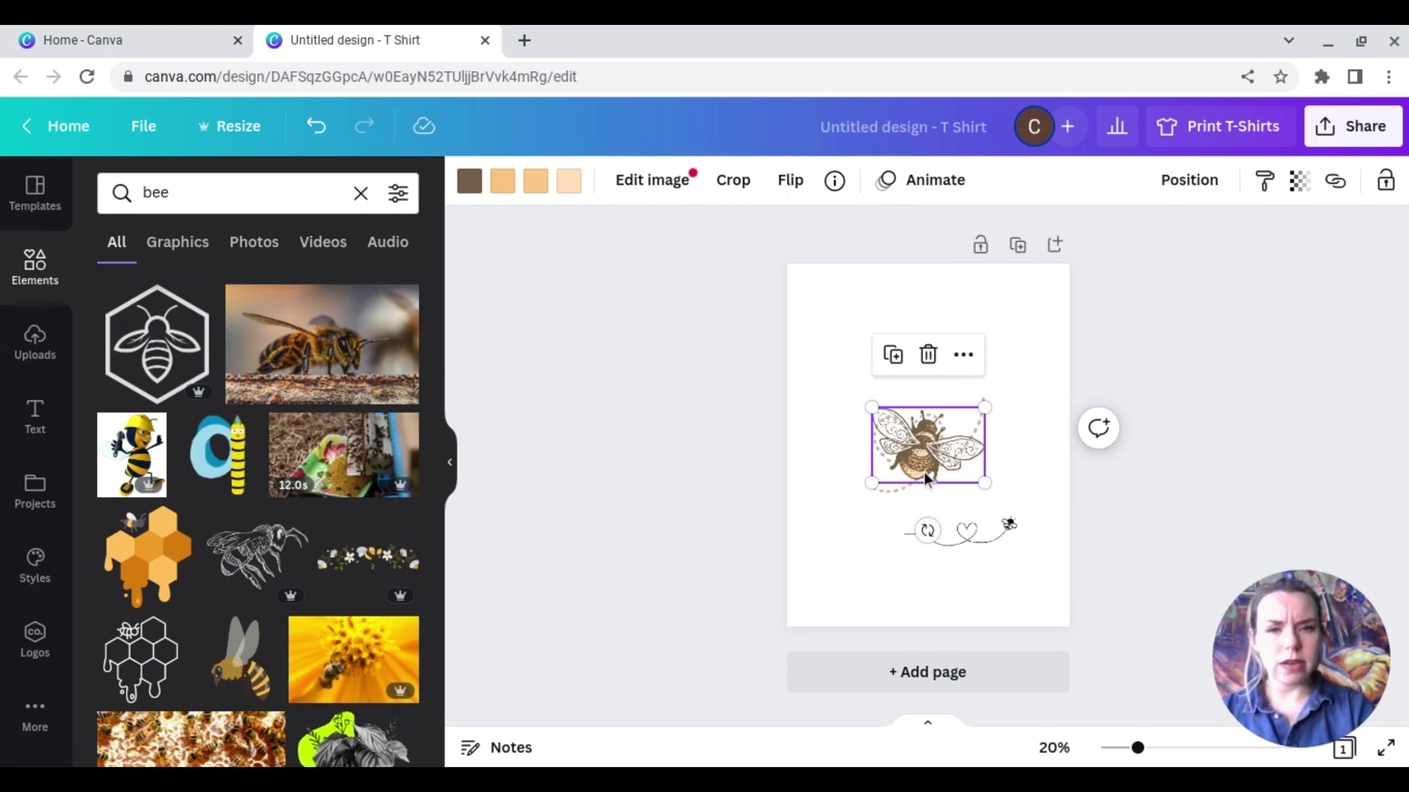
{"action": "key", "text": "Delete"}
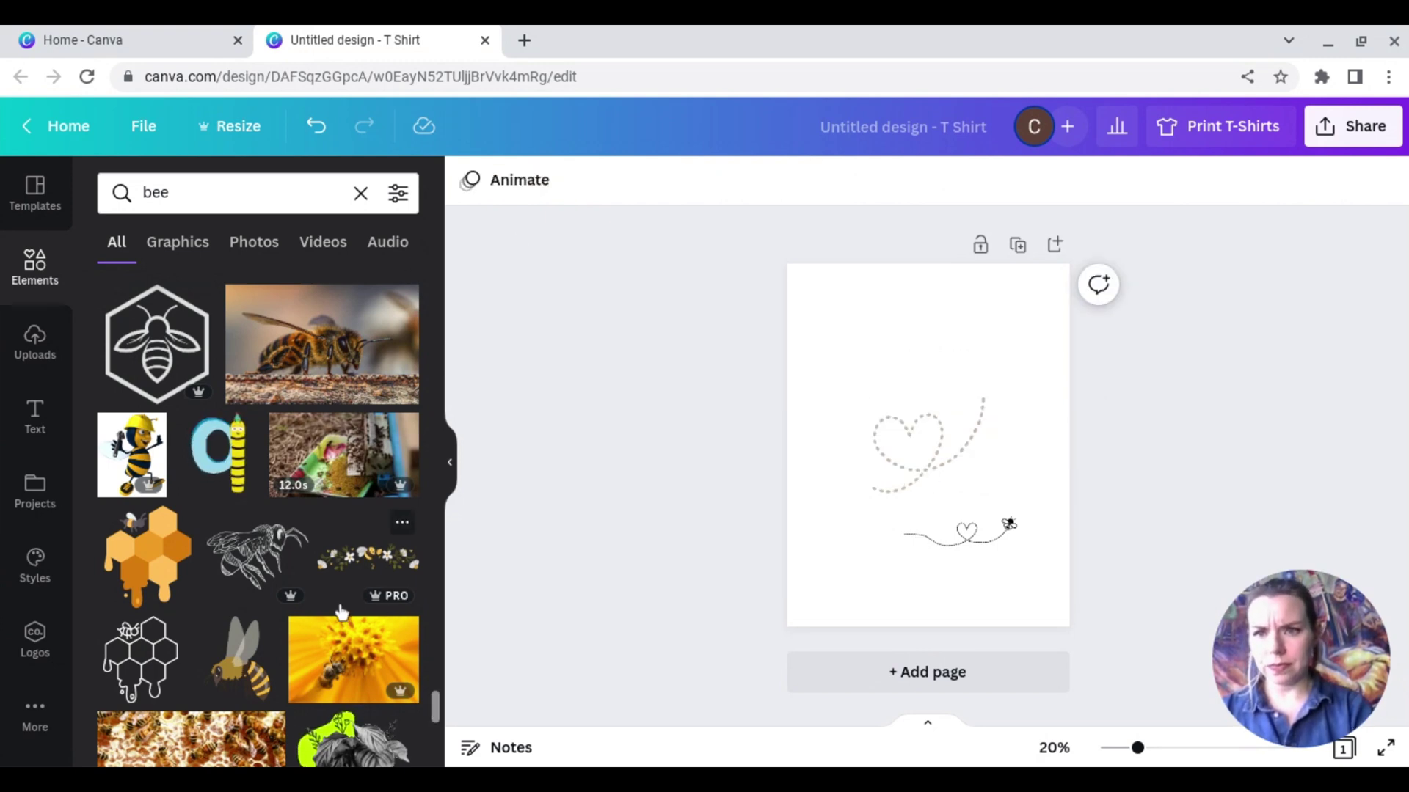
{"action": "scroll", "coordinate": [340, 611], "scroll_direction": "down", "scroll_amount": 3}
{"action": "scroll", "coordinate": [341, 611], "scroll_direction": "down", "scroll_amount": 5}
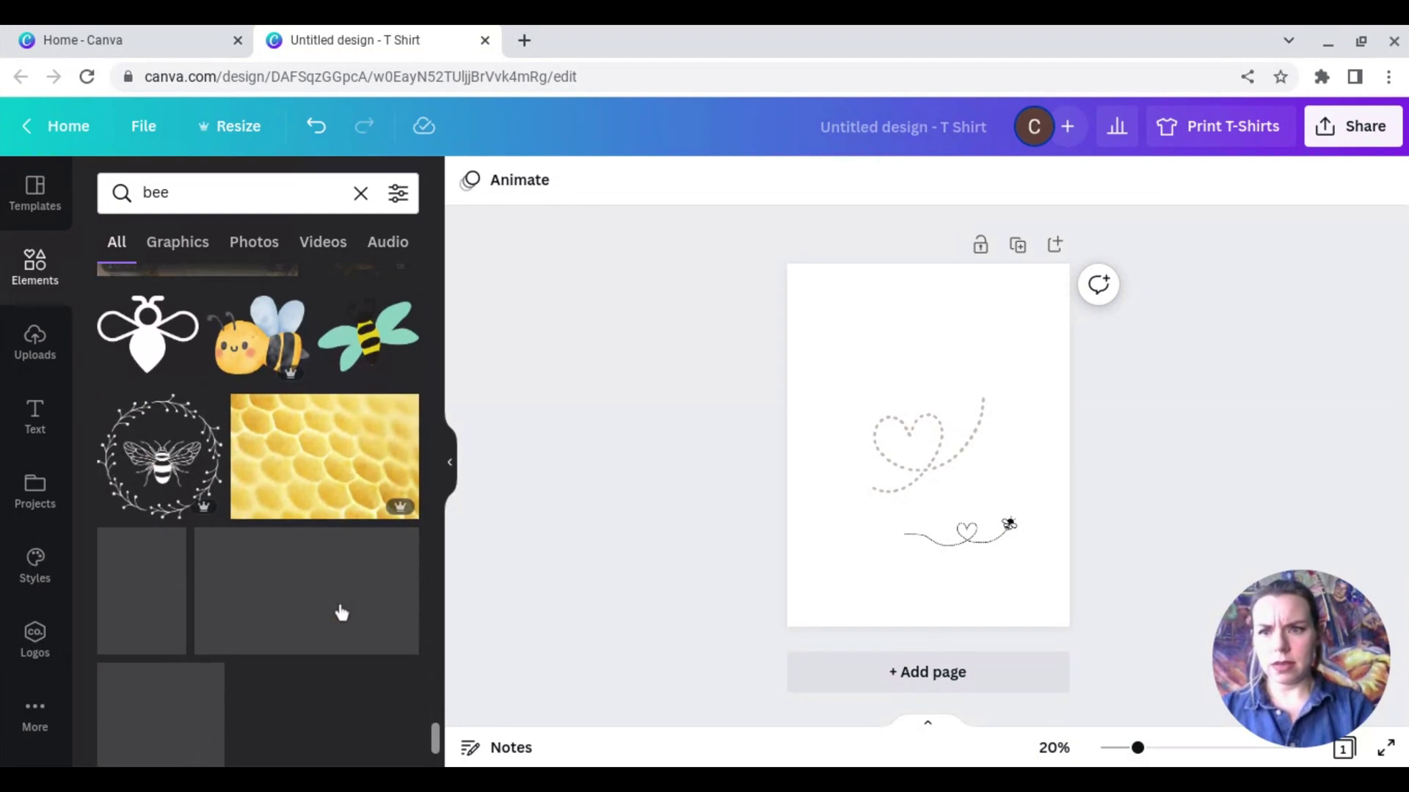
{"action": "scroll", "coordinate": [341, 611], "scroll_direction": "down", "scroll_amount": 6}
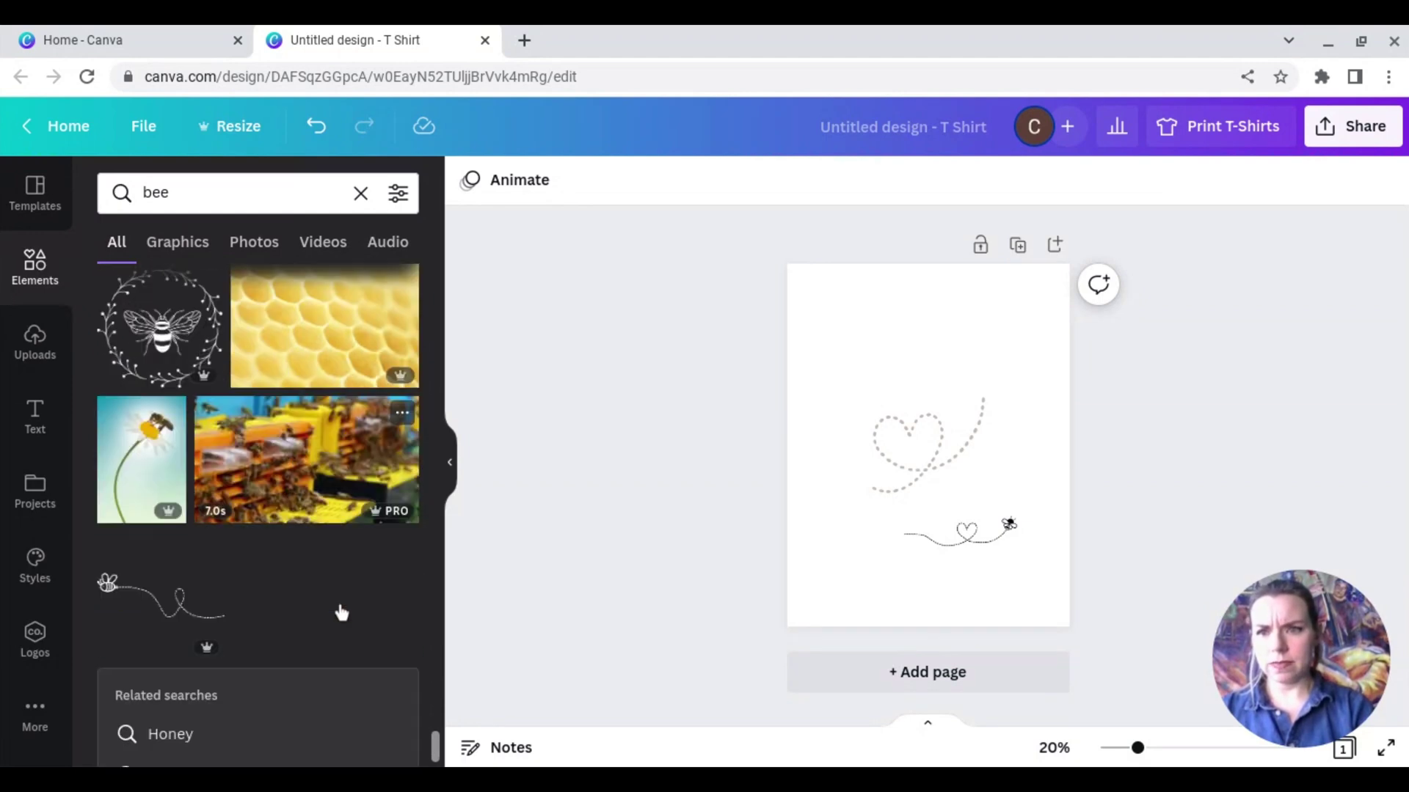
{"action": "scroll", "coordinate": [340, 612], "scroll_direction": "down", "scroll_amount": 5}
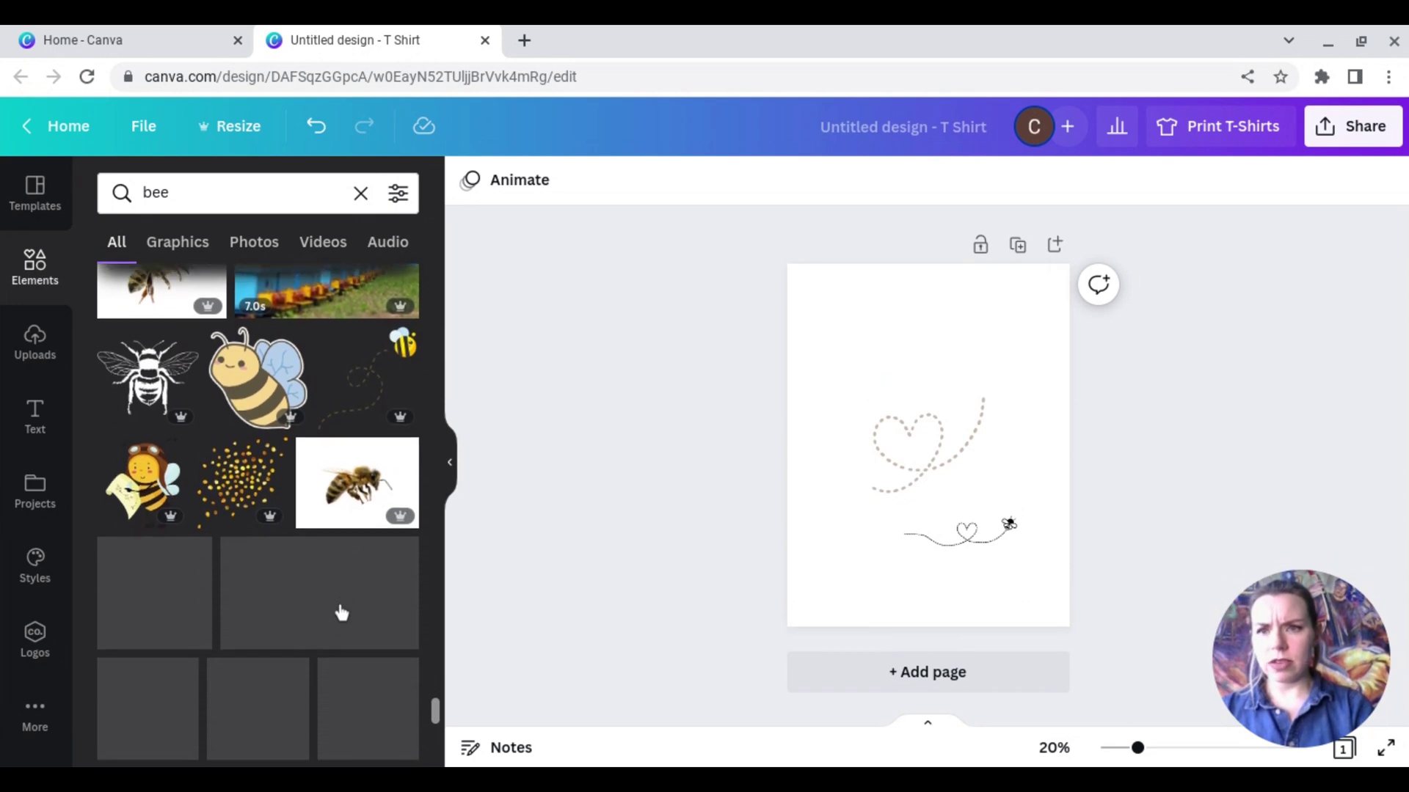
{"action": "scroll", "coordinate": [340, 611], "scroll_direction": "down", "scroll_amount": 1}
{"action": "scroll", "coordinate": [340, 612], "scroll_direction": "down", "scroll_amount": 3}
{"action": "scroll", "coordinate": [340, 612], "scroll_direction": "down", "scroll_amount": 7}
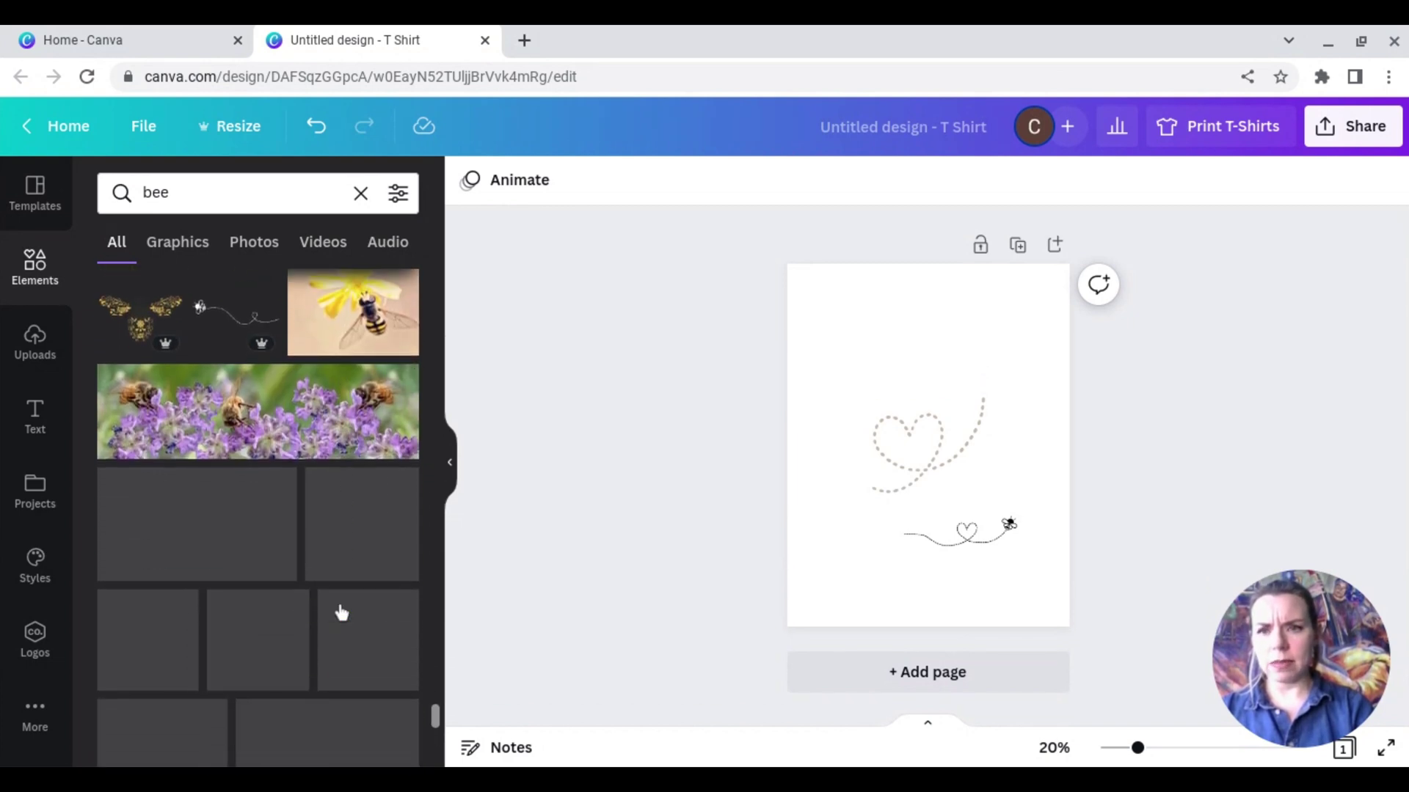
{"action": "scroll", "coordinate": [340, 612], "scroll_direction": "down", "scroll_amount": 6}
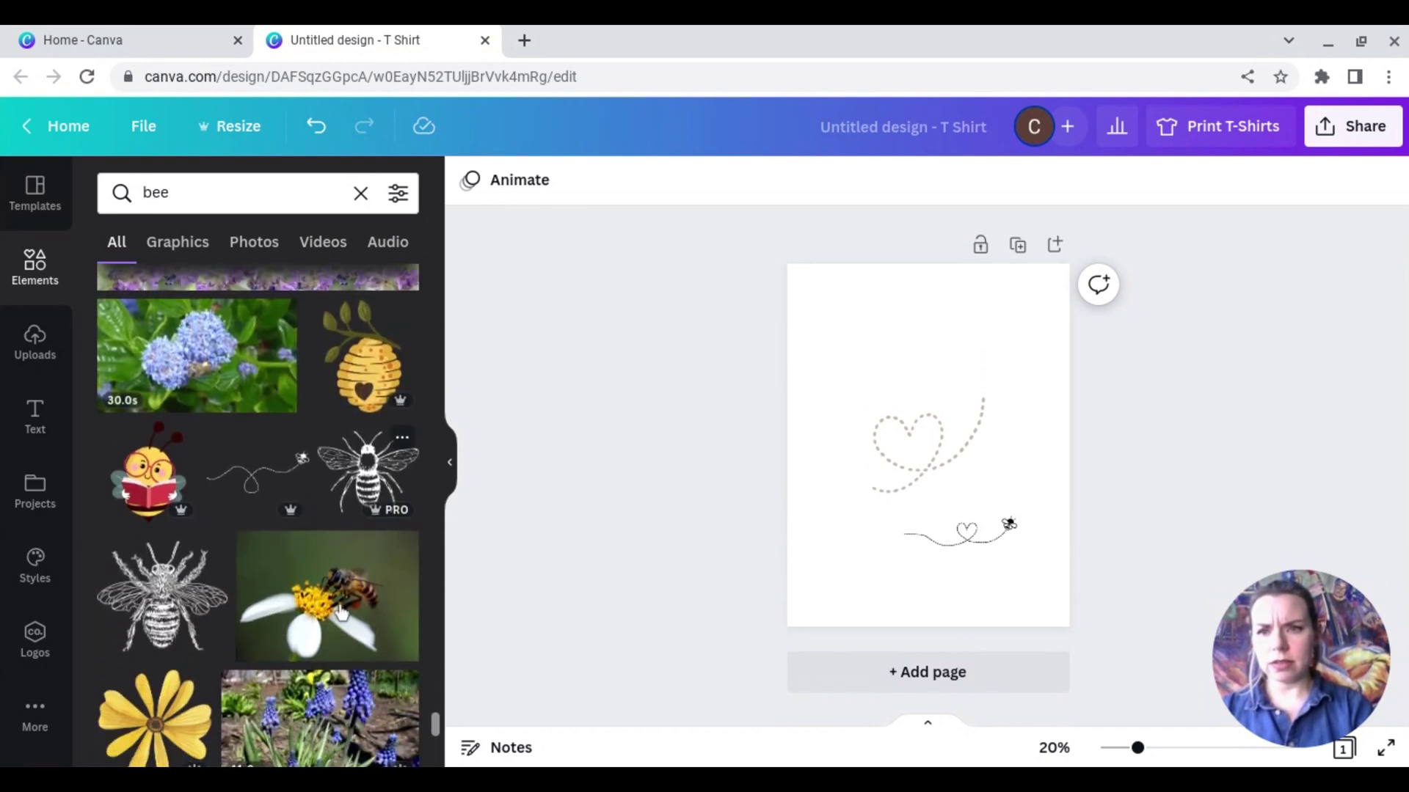
{"action": "scroll", "coordinate": [341, 611], "scroll_direction": "down", "scroll_amount": 4}
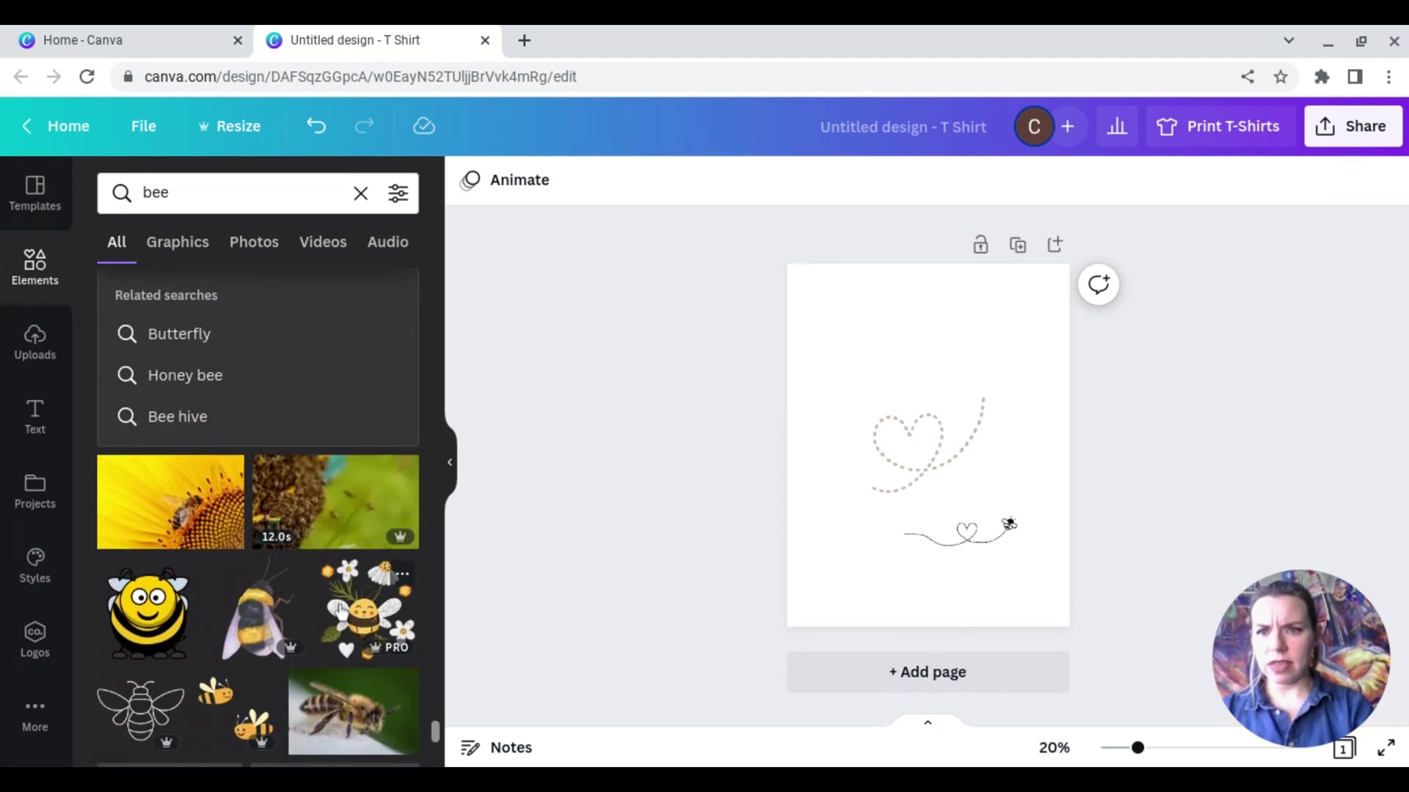
{"action": "scroll", "coordinate": [340, 609], "scroll_direction": "down", "scroll_amount": 1}
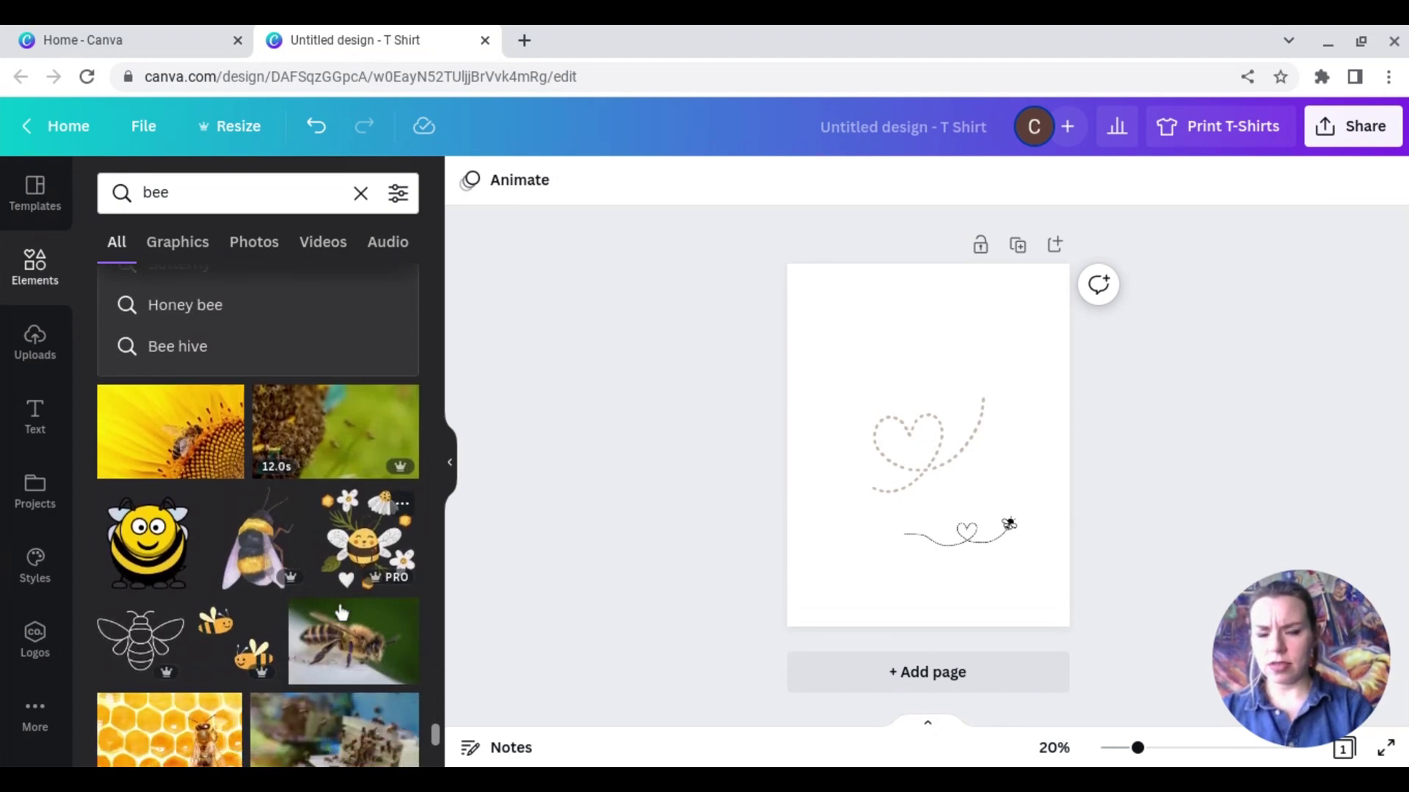
- Add a watercolour bee graphic to the page
{"action": "left_click", "coordinate": [272, 589]}
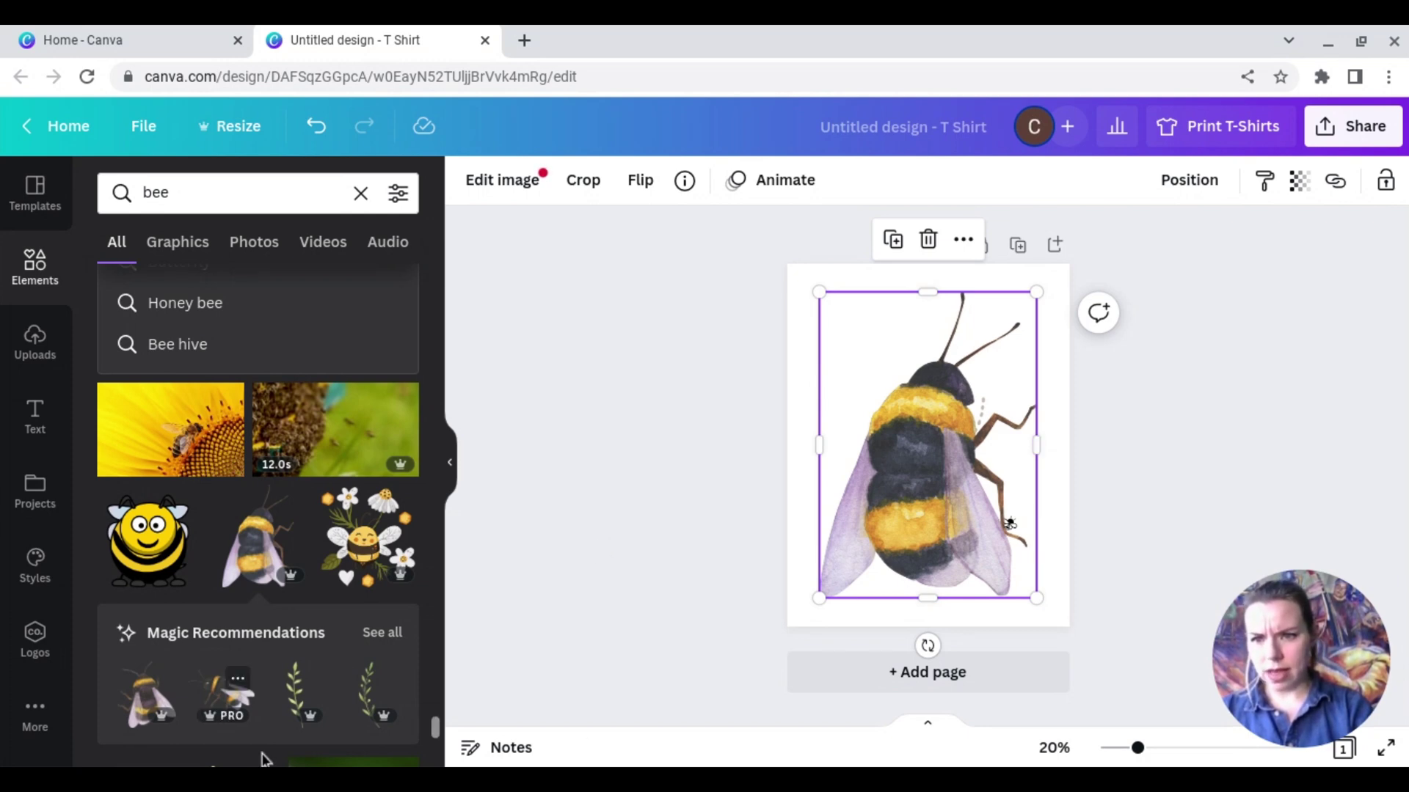
{"action": "scroll", "coordinate": [320, 739], "scroll_direction": "down", "scroll_amount": 6}
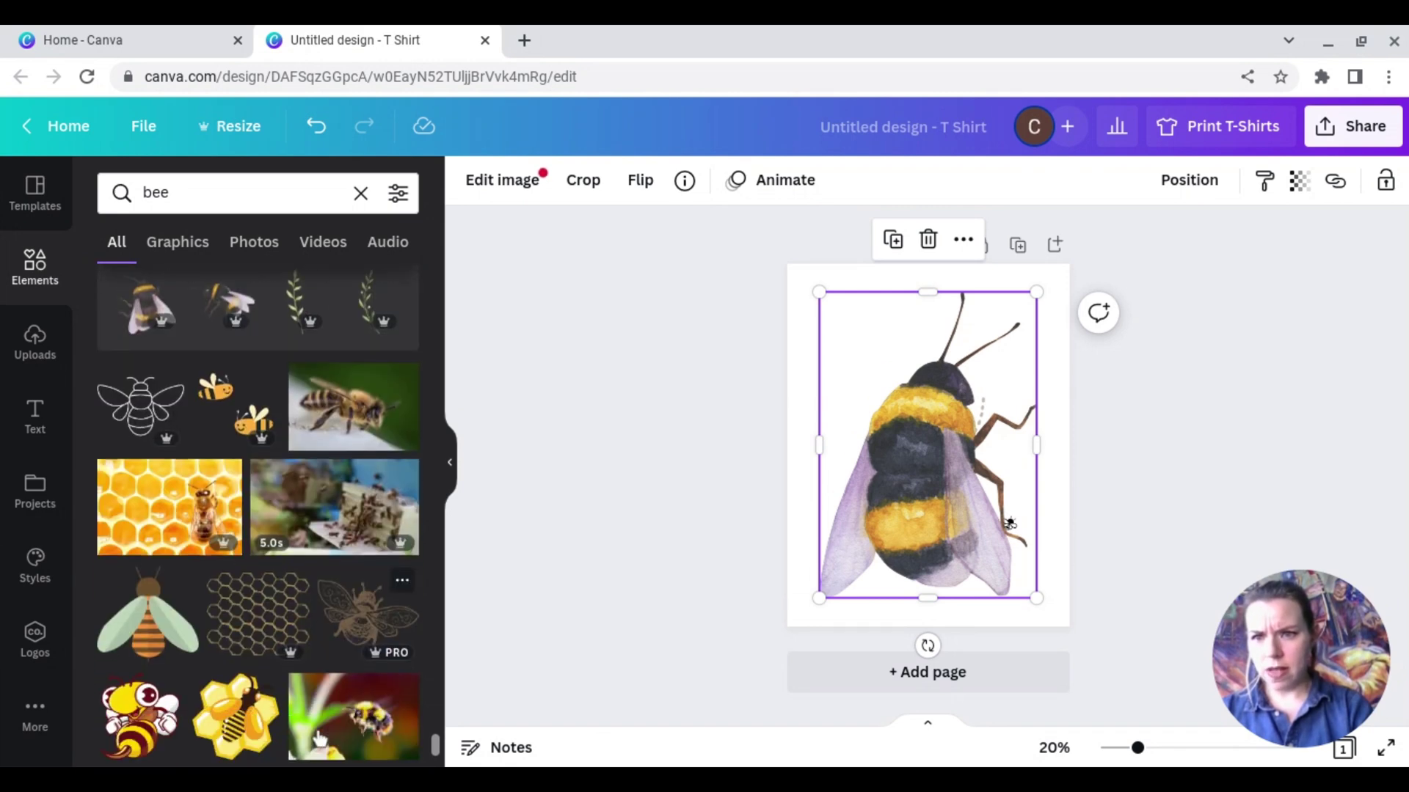
{"action": "scroll", "coordinate": [320, 739], "scroll_direction": "down", "scroll_amount": 5}
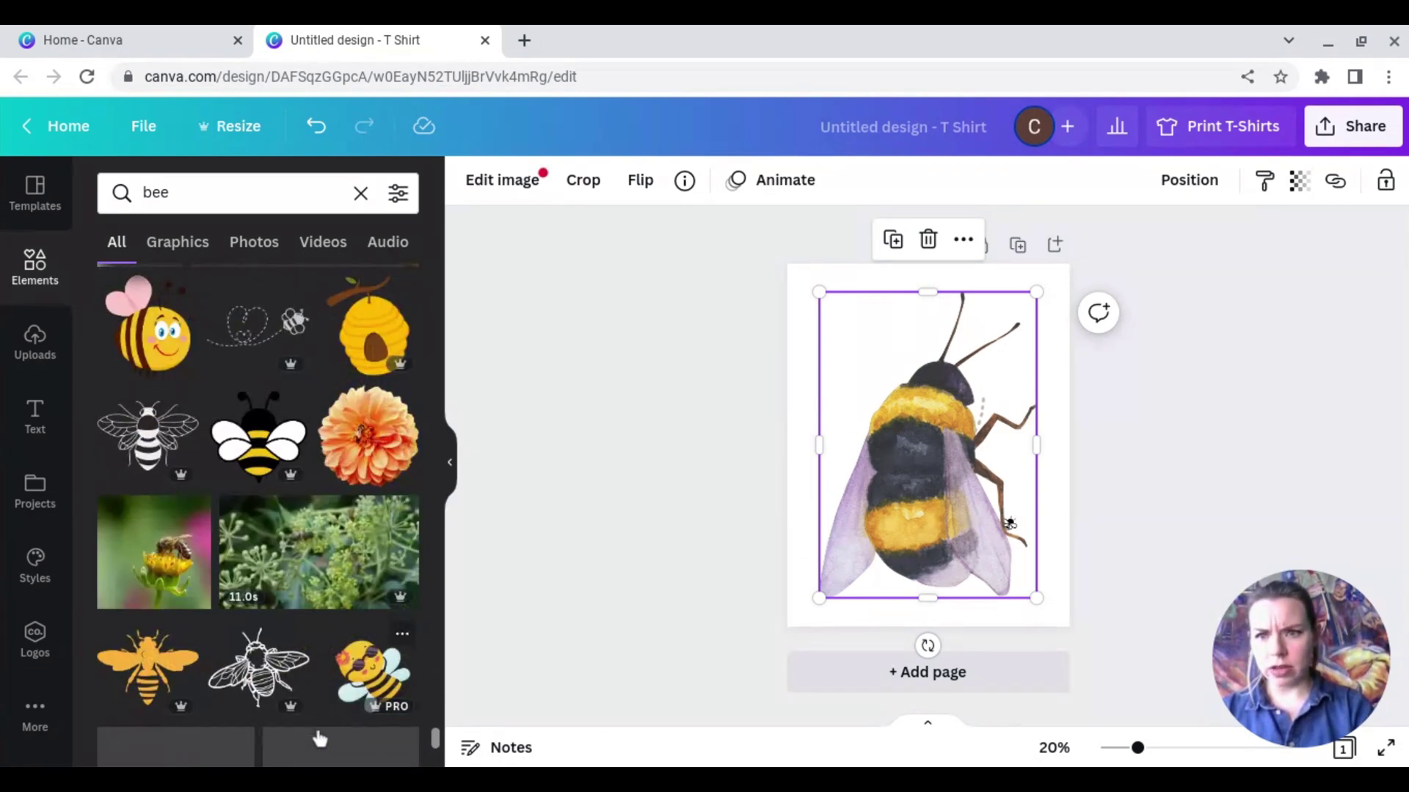
{"action": "scroll", "coordinate": [320, 739], "scroll_direction": "down", "scroll_amount": 5}
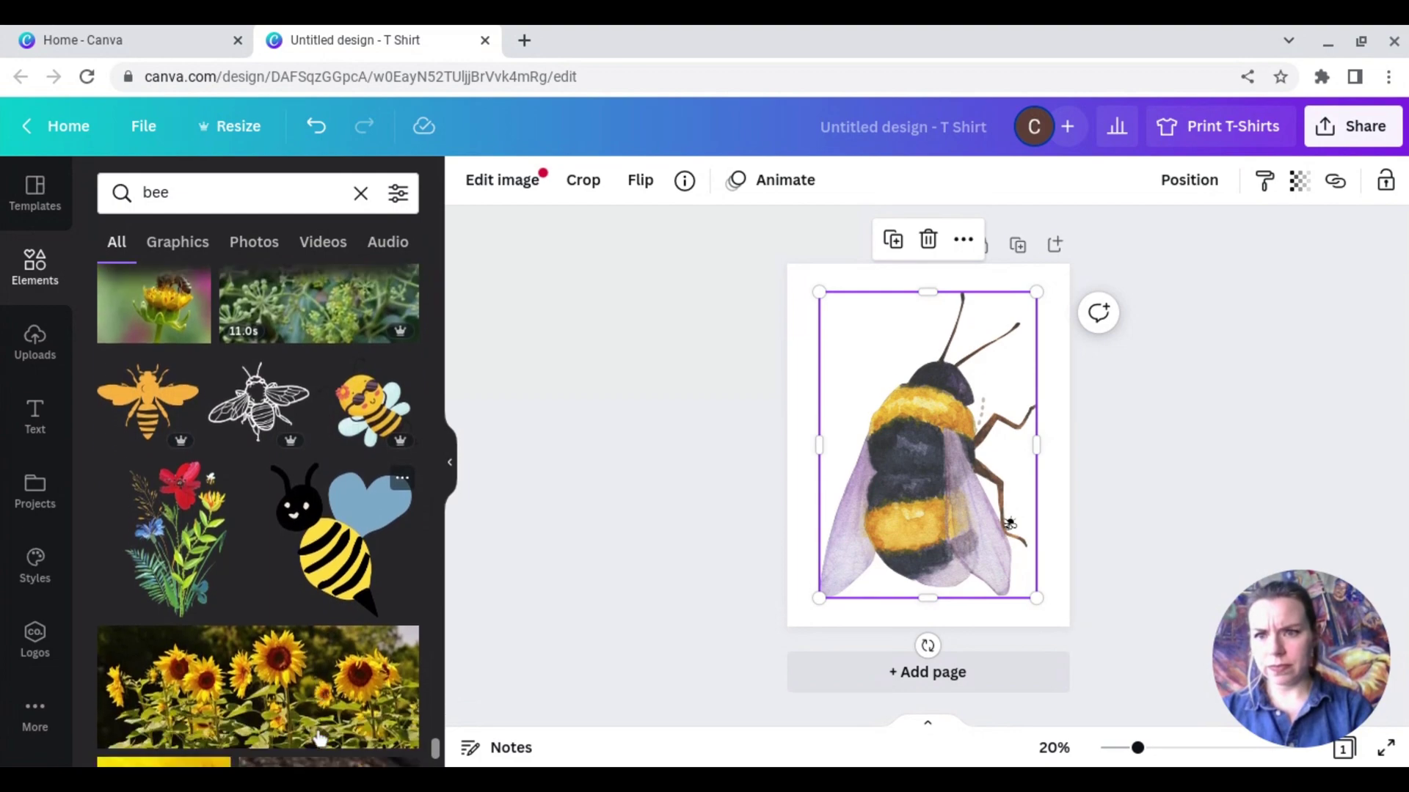
{"action": "scroll", "coordinate": [320, 738], "scroll_direction": "down", "scroll_amount": 6}
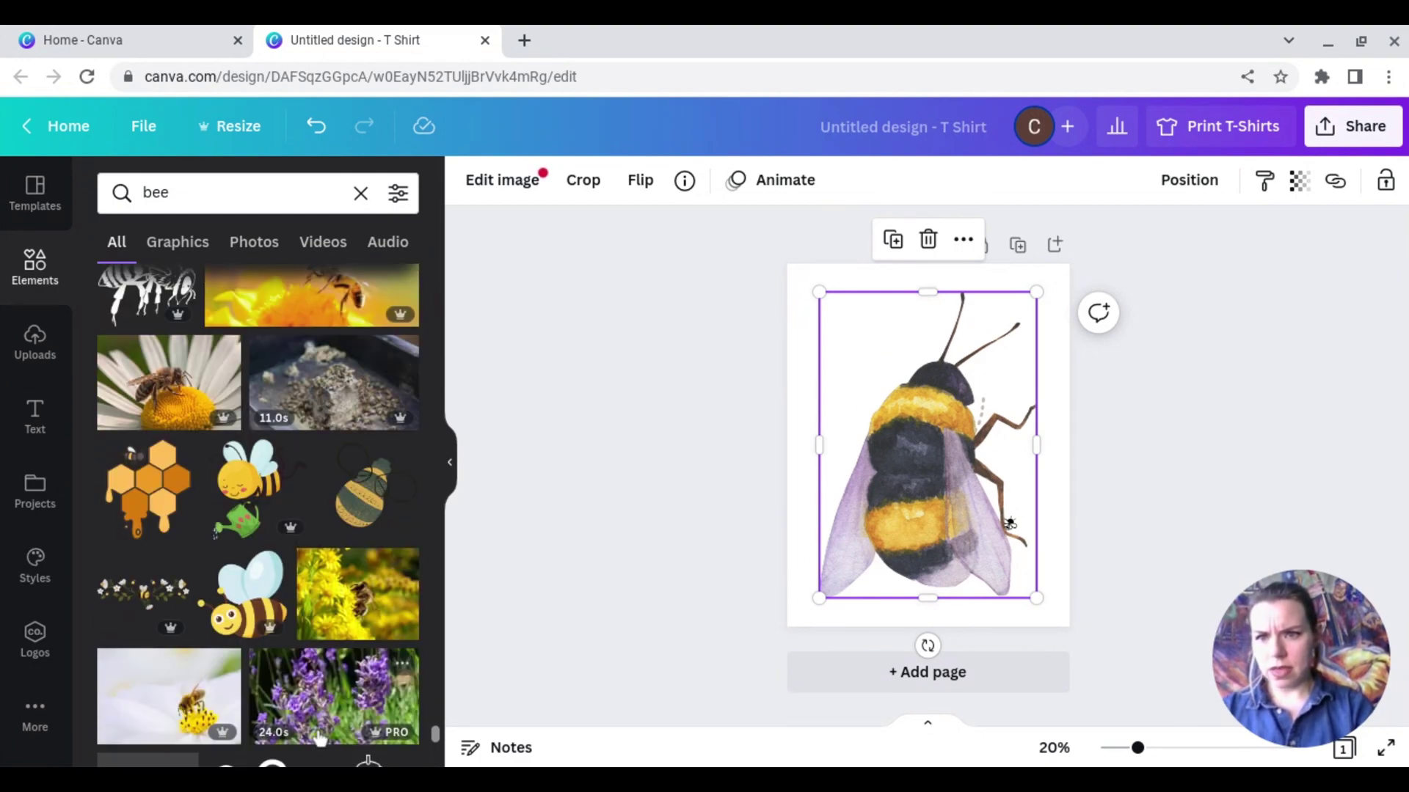
{"action": "scroll", "coordinate": [320, 739], "scroll_direction": "down", "scroll_amount": 1}
{"action": "scroll", "coordinate": [320, 739], "scroll_direction": "down", "scroll_amount": 3}
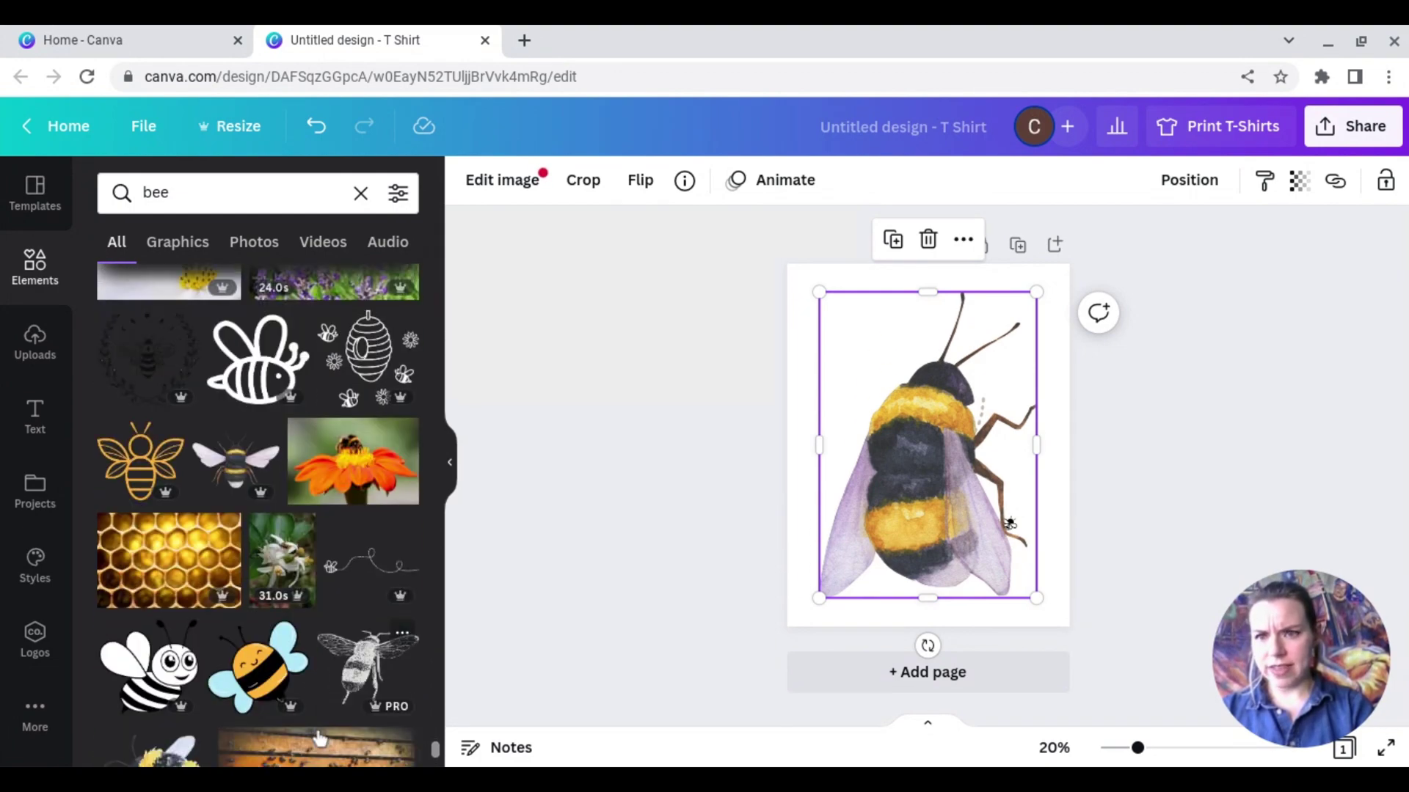
- Add a winged watercolour bee, delete the large bee image, and clear the bee search
{"action": "left_click", "coordinate": [217, 497]}
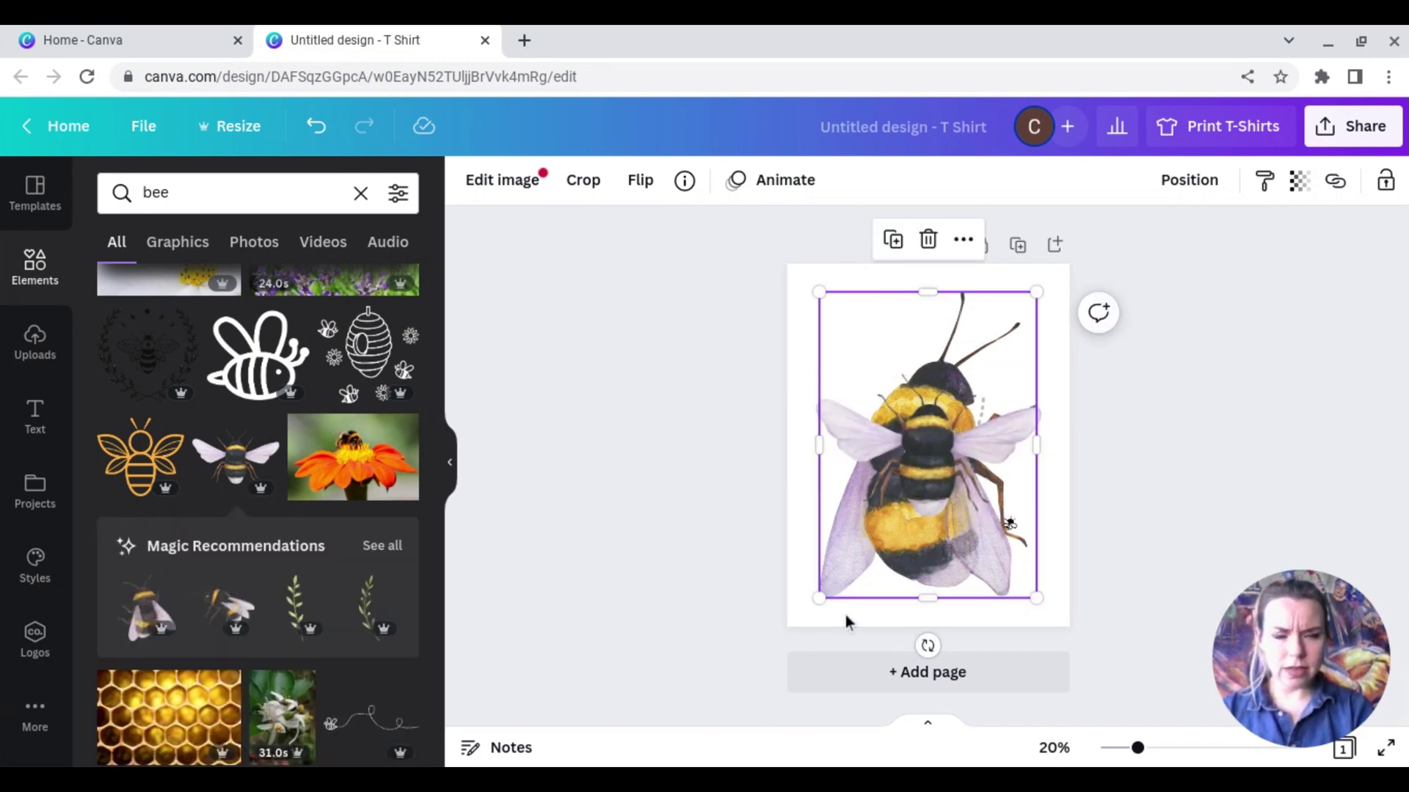
{"action": "left_click", "coordinate": [930, 265]}
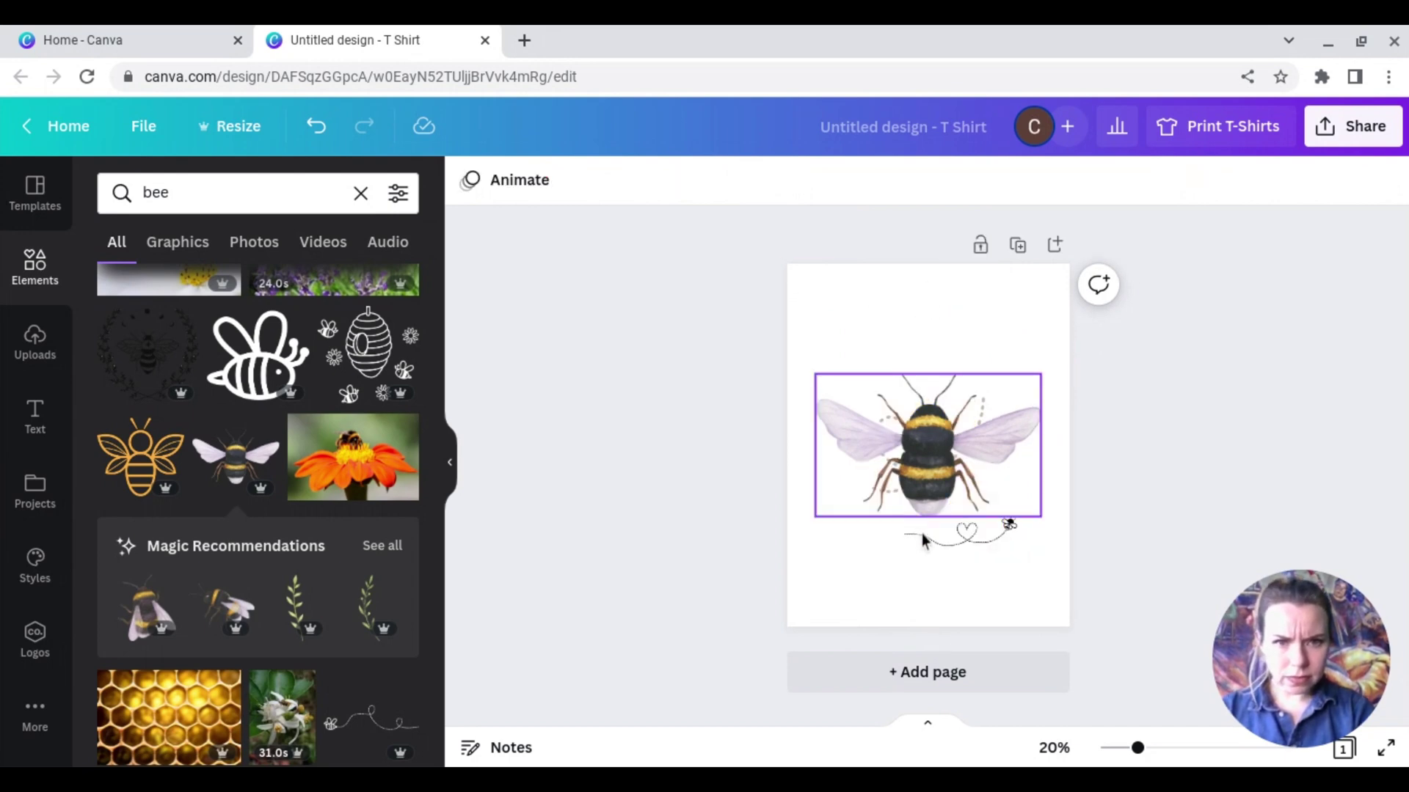
{"action": "scroll", "coordinate": [310, 585], "scroll_direction": "down", "scroll_amount": 5}
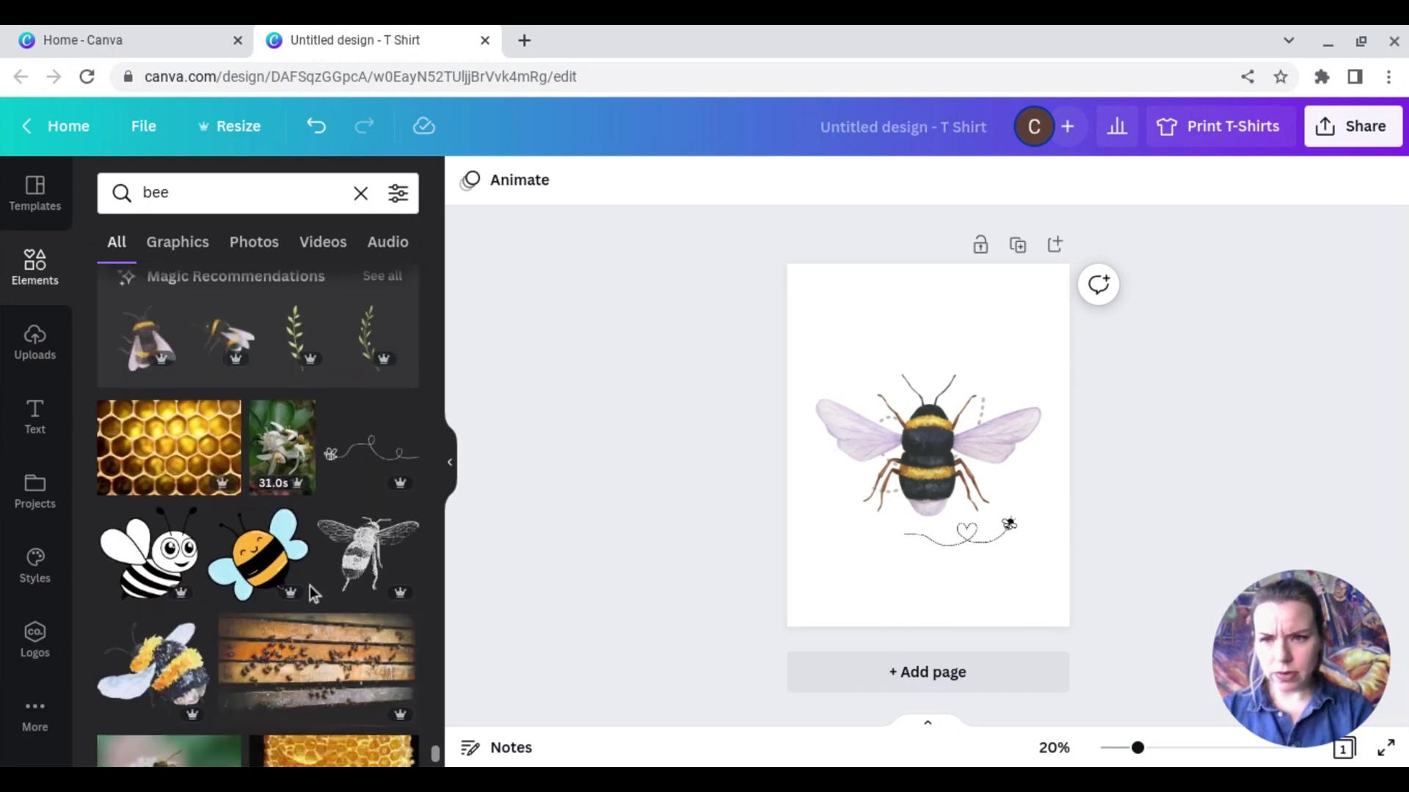
{"action": "left_click", "coordinate": [361, 193]}
- Keep the orange-winged watercolour bee, delete the purple-winged one, and move it to the page top
{"action": "left_click", "coordinate": [917, 469]}
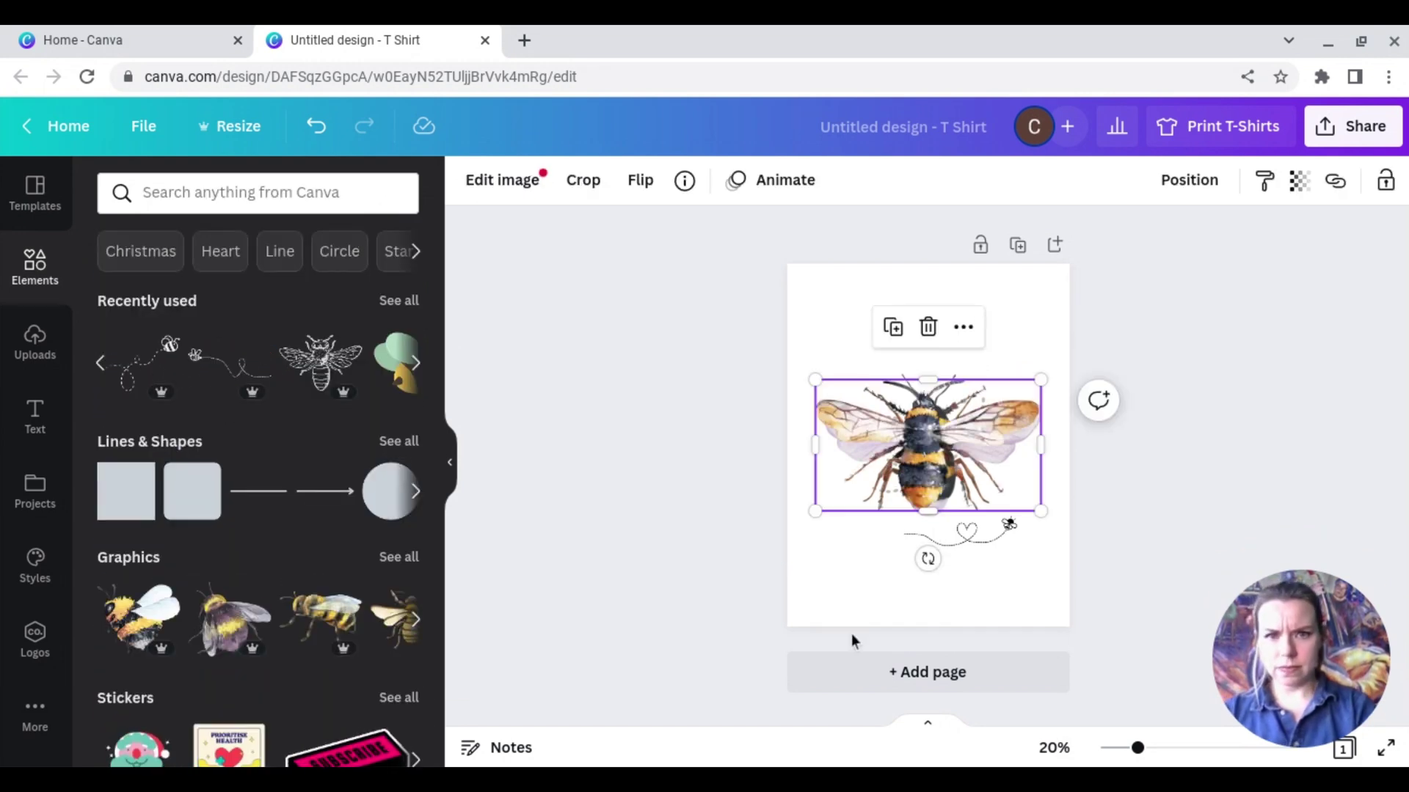
{"action": "key", "text": "Delete"}
{"action": "left_click_drag", "start_coordinate": [958, 425], "coordinate": [916, 430]}
- Reposition the dashed heart and heart-bee trails and add another dashed heart trail
{"action": "left_click_drag", "start_coordinate": [901, 507], "coordinate": [844, 544]}
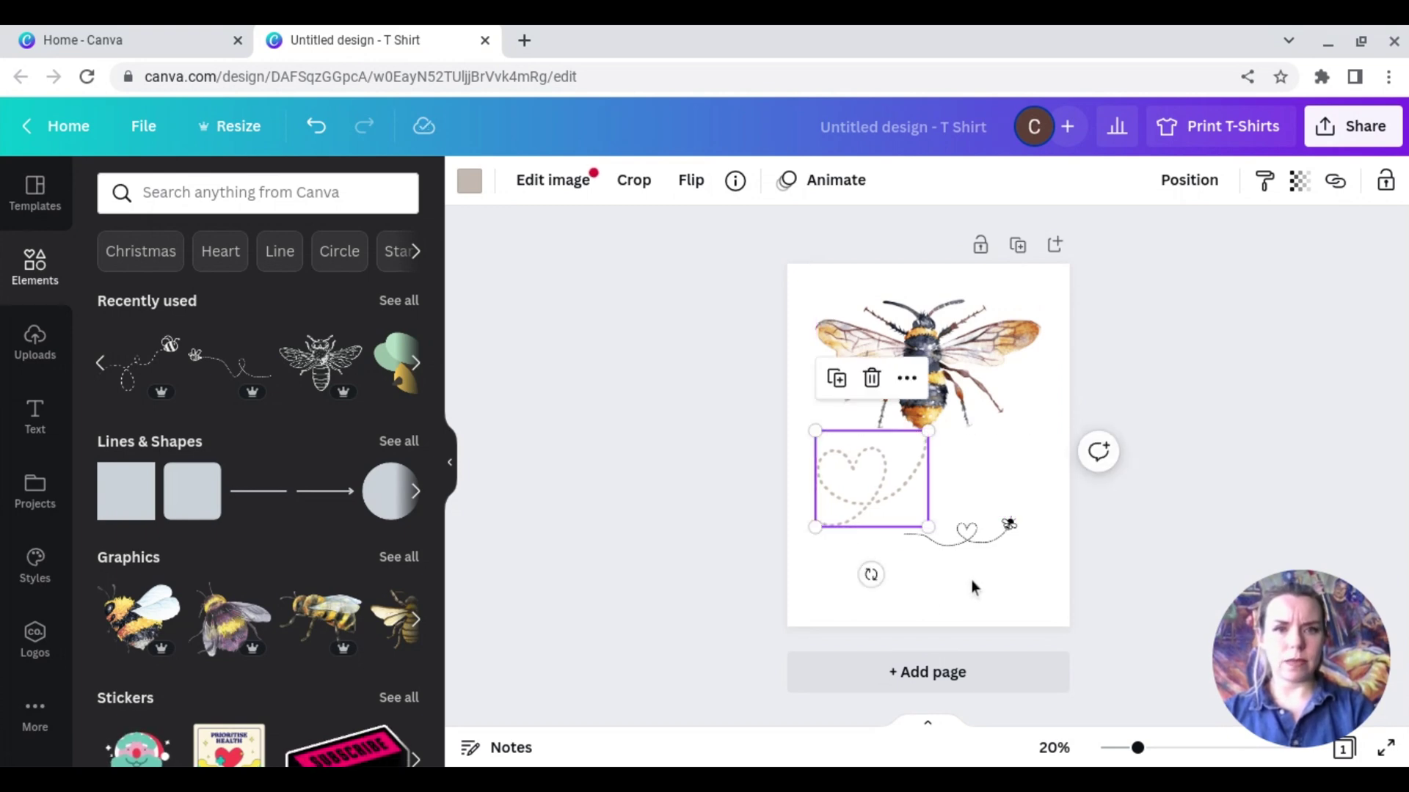
{"action": "left_click_drag", "start_coordinate": [971, 585], "coordinate": [939, 607]}
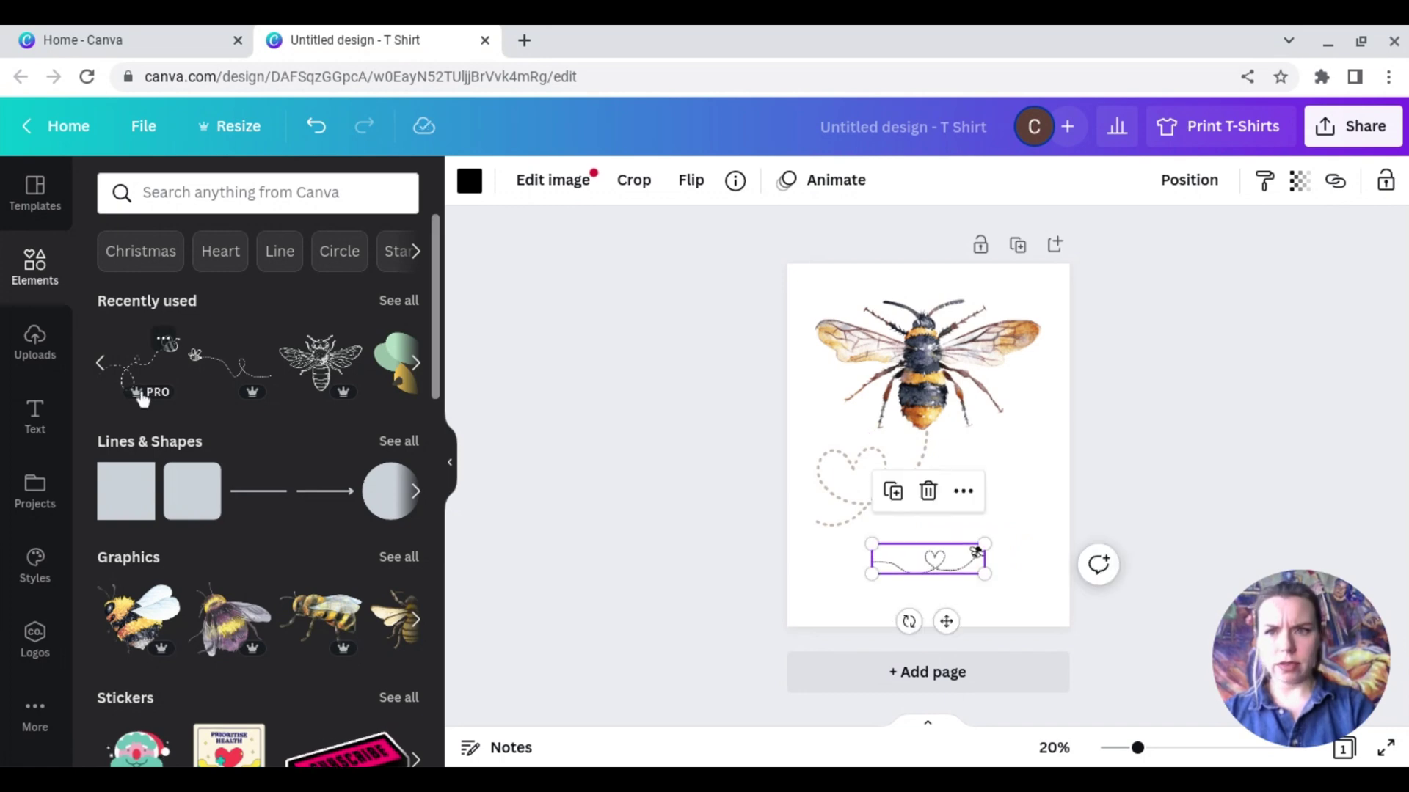
{"action": "left_click", "coordinate": [139, 363]}
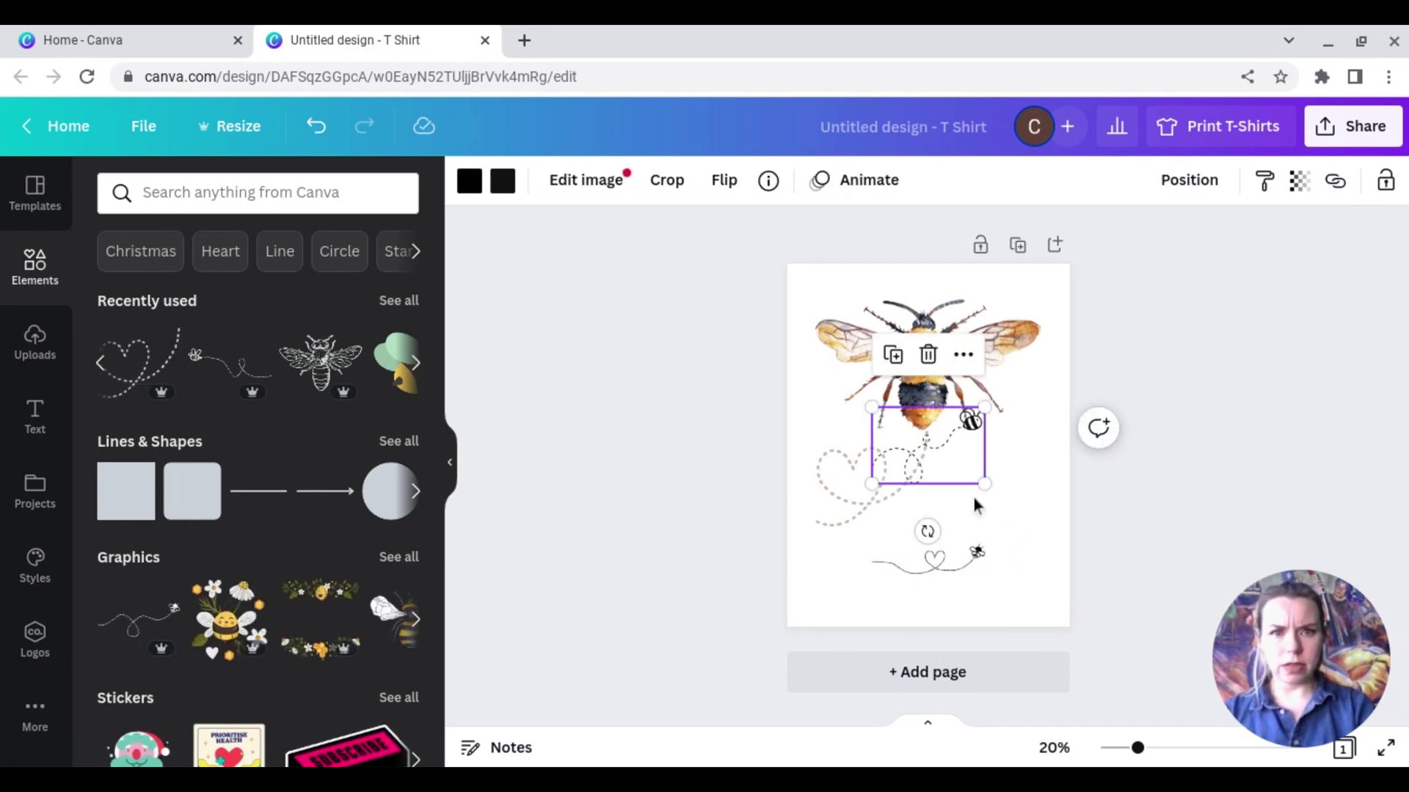
{"action": "left_click_drag", "start_coordinate": [965, 472], "coordinate": [1024, 497]}
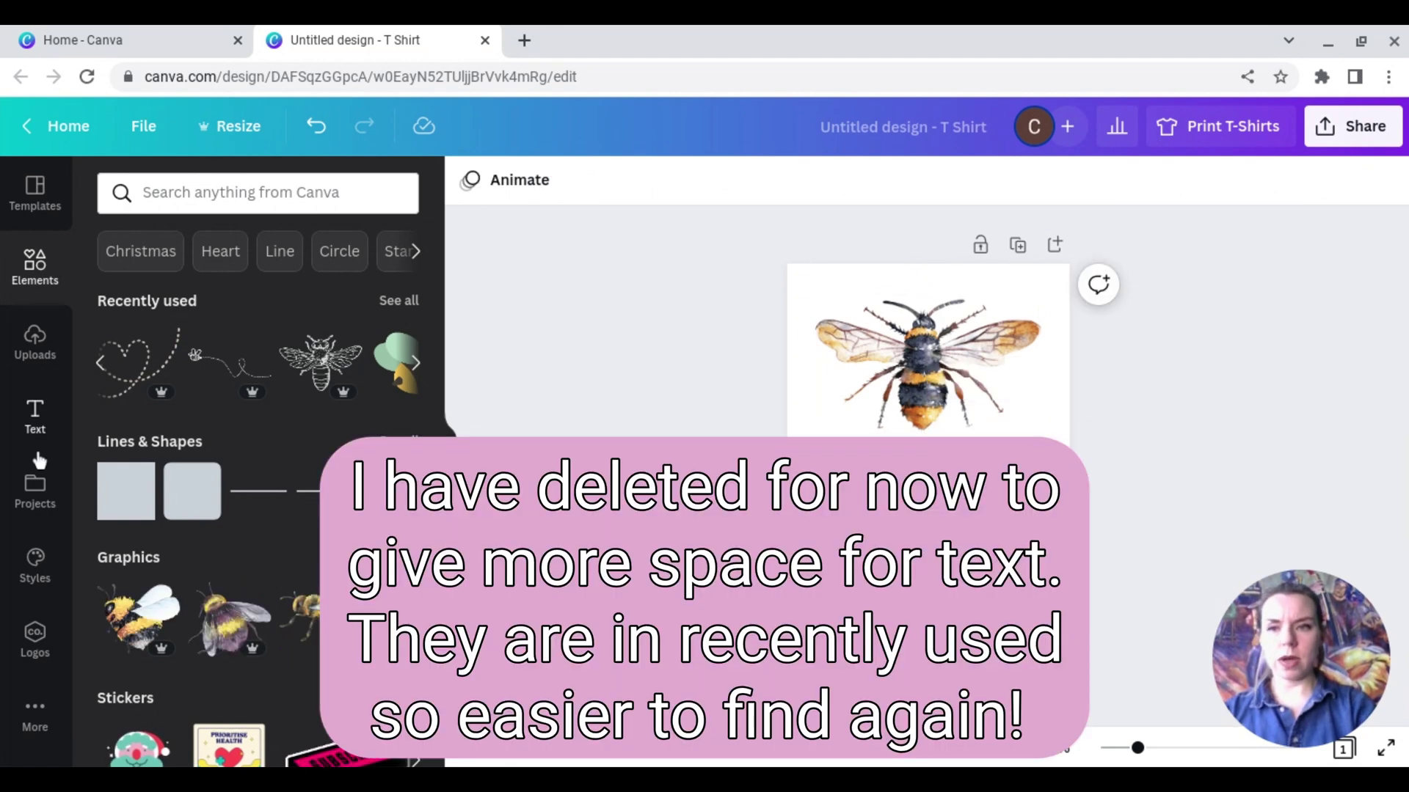
{"action": "left_click", "coordinate": [38, 453]}
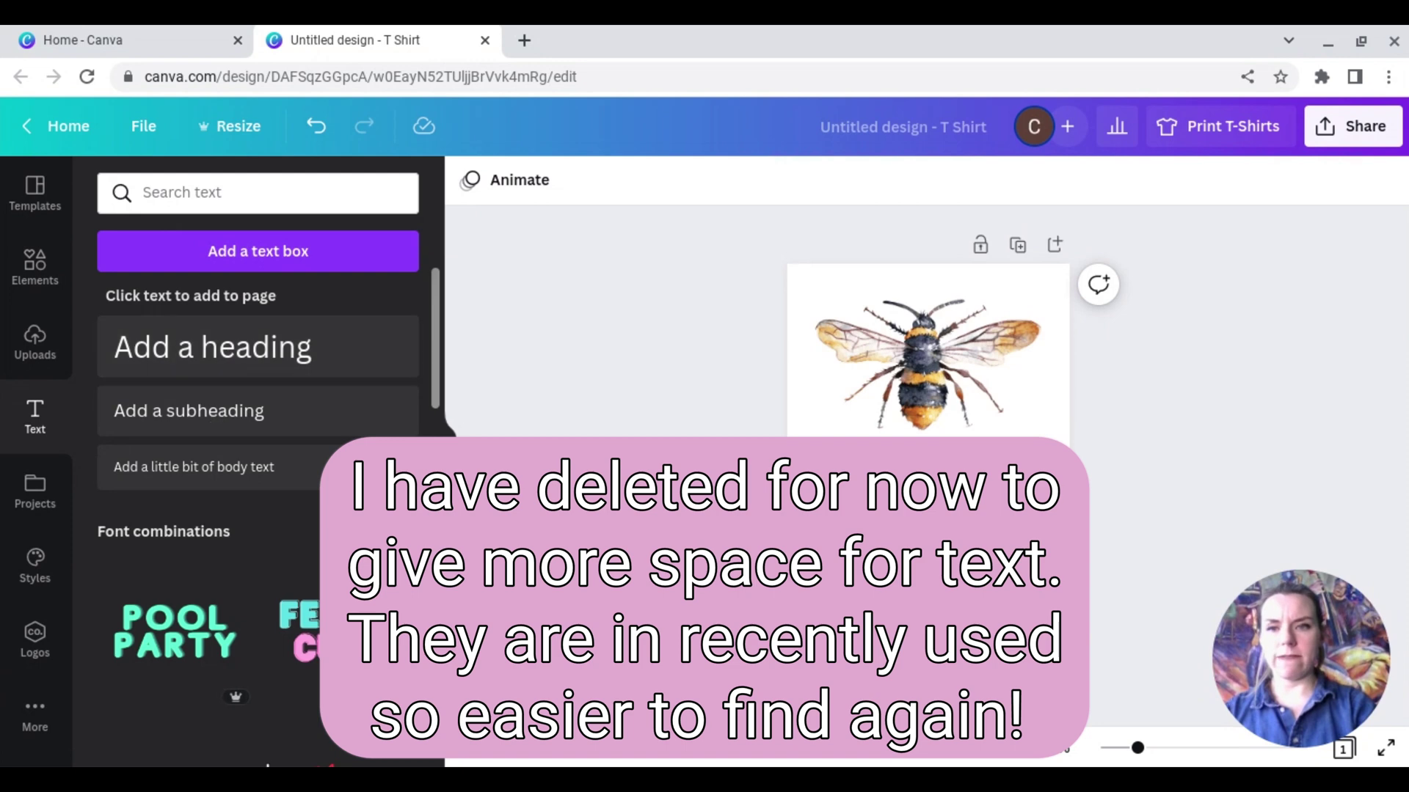
- Add a heading text box below the bee and browse the Popular fonts list
{"action": "left_click", "coordinate": [262, 367]}
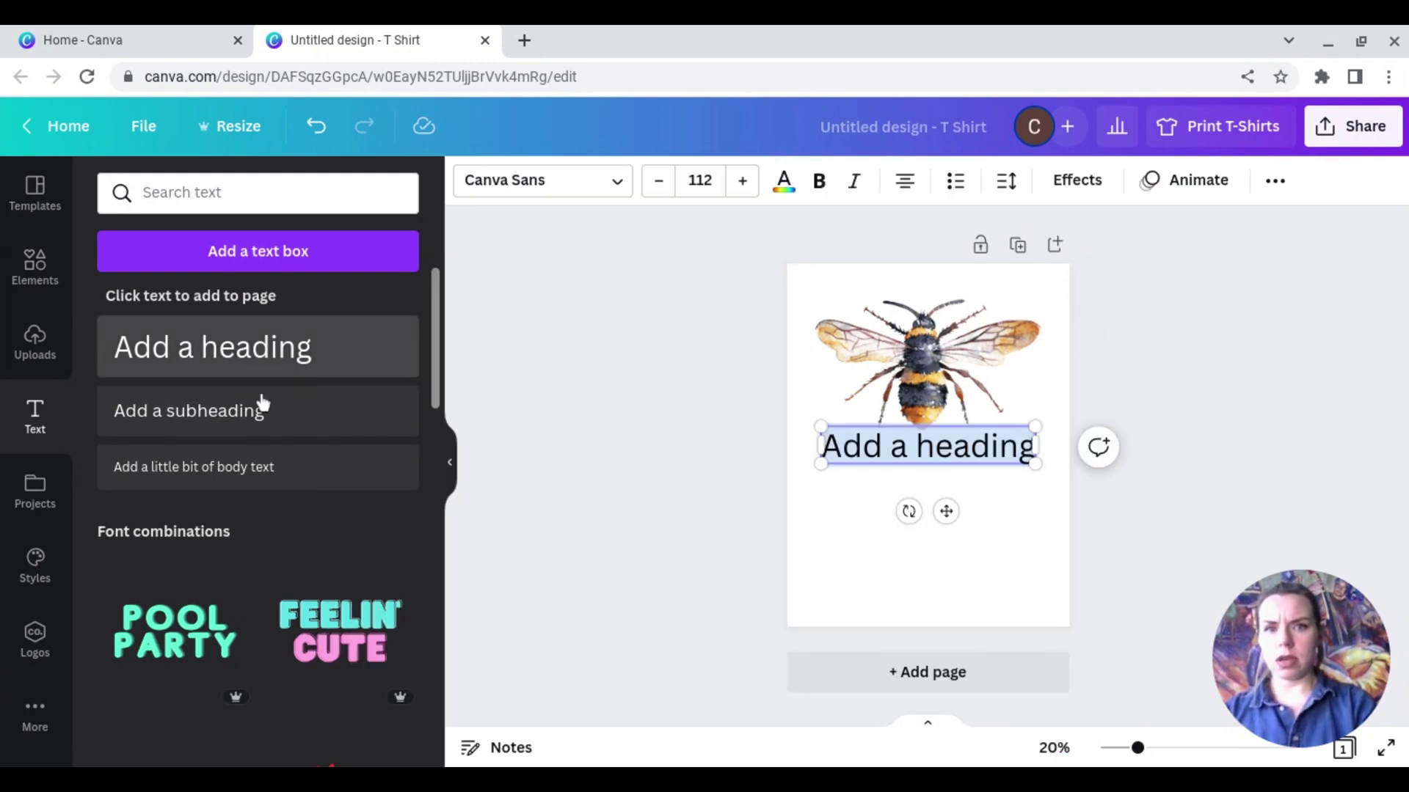
{"action": "left_click", "coordinate": [619, 192]}
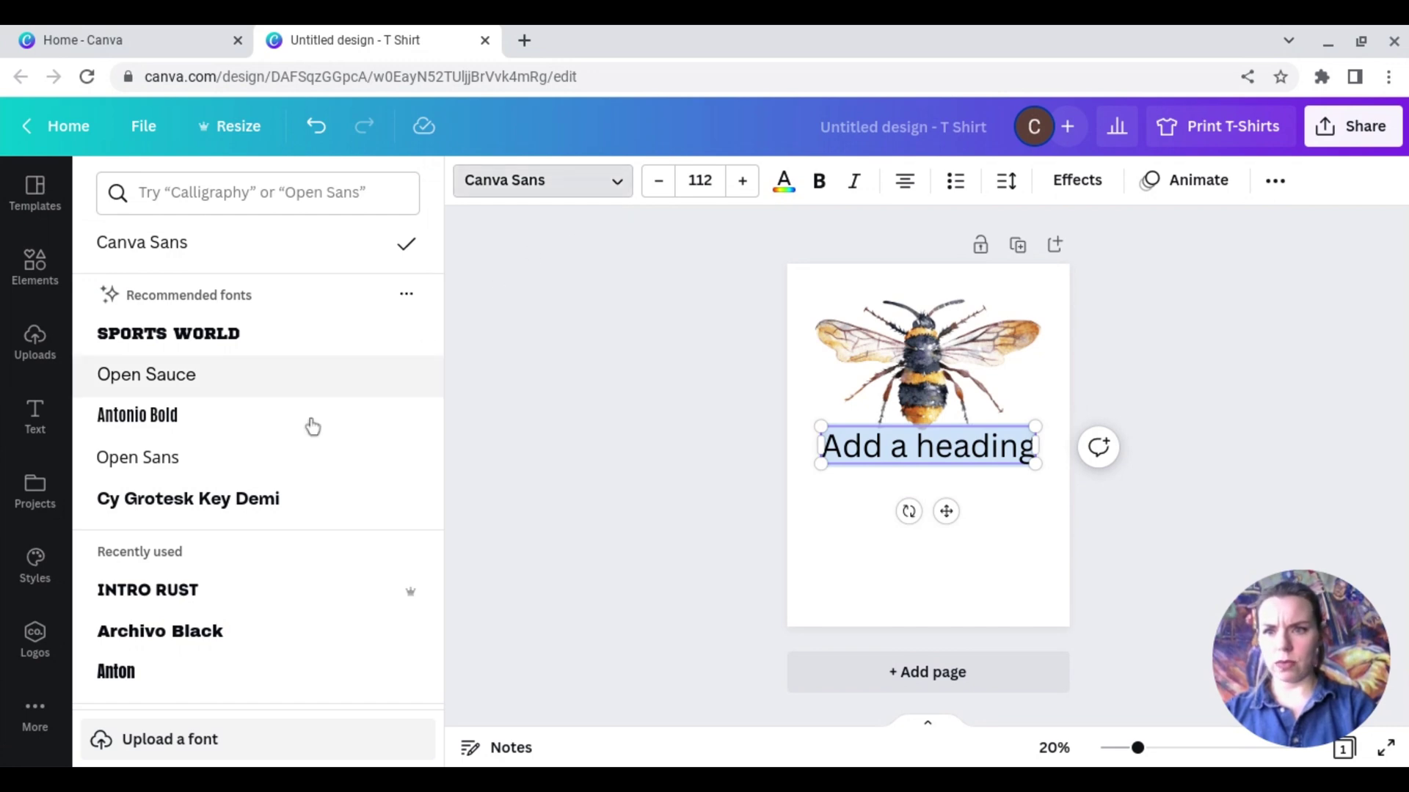
{"action": "scroll", "coordinate": [311, 427], "scroll_direction": "down", "scroll_amount": 8}
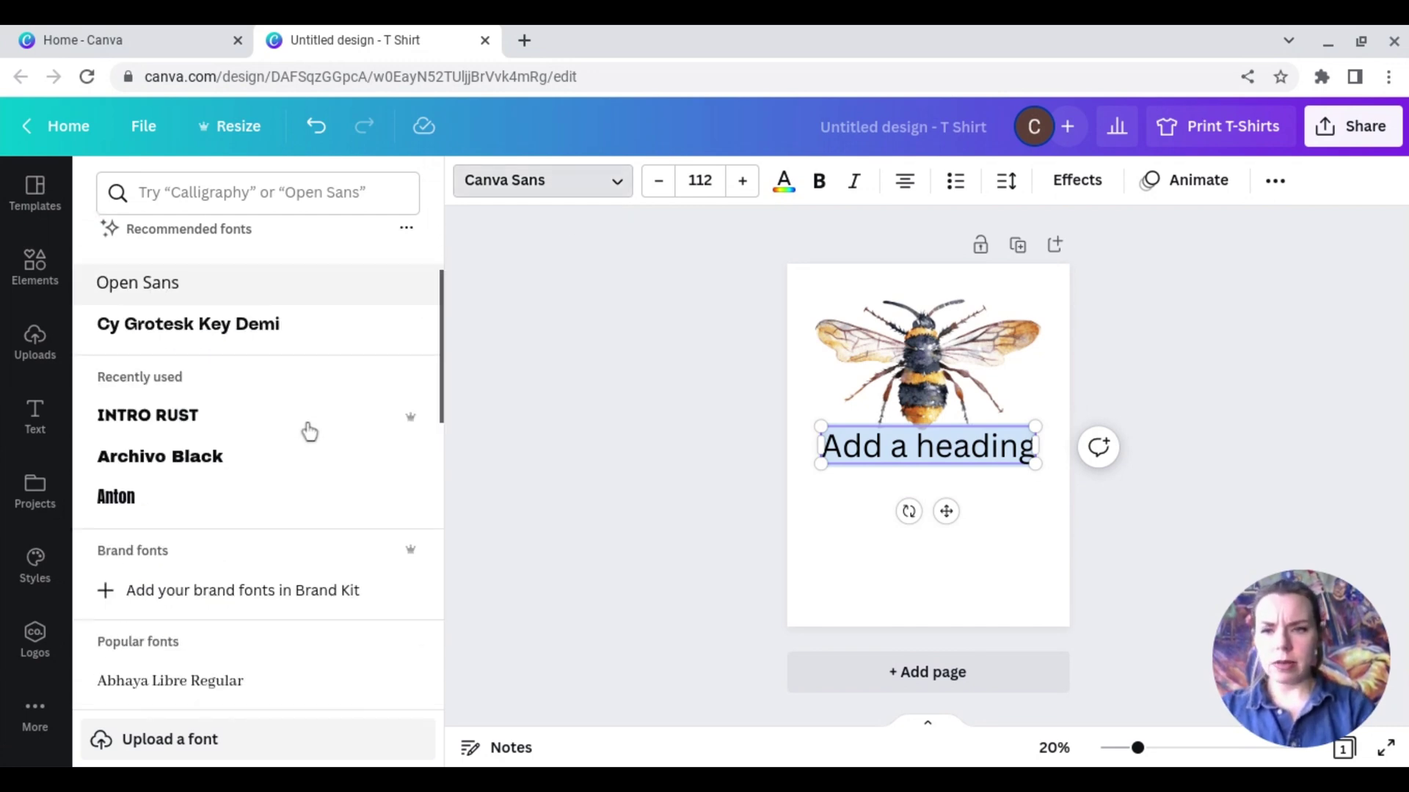
{"action": "scroll", "coordinate": [309, 432], "scroll_direction": "down", "scroll_amount": 10}
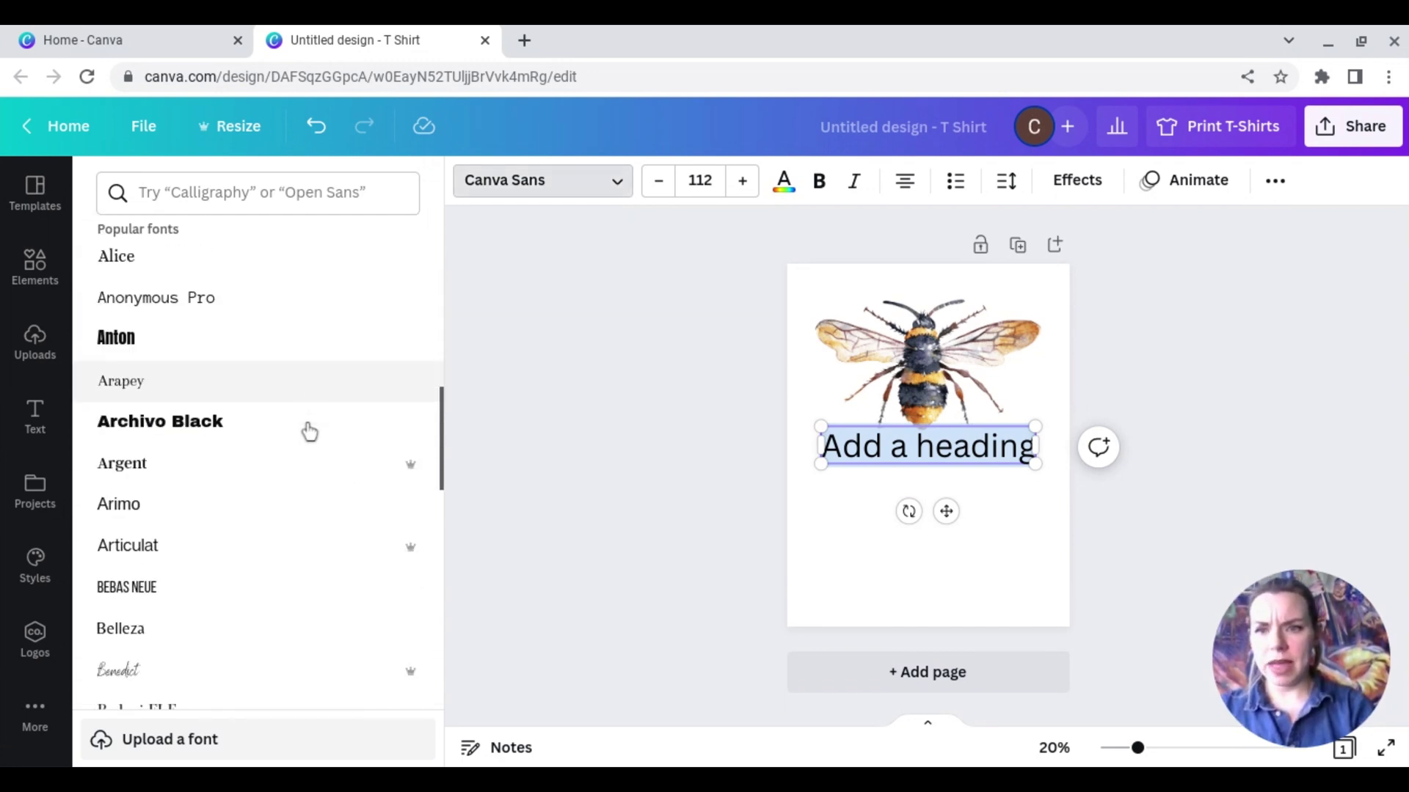
{"action": "scroll", "coordinate": [309, 431], "scroll_direction": "down", "scroll_amount": 10}
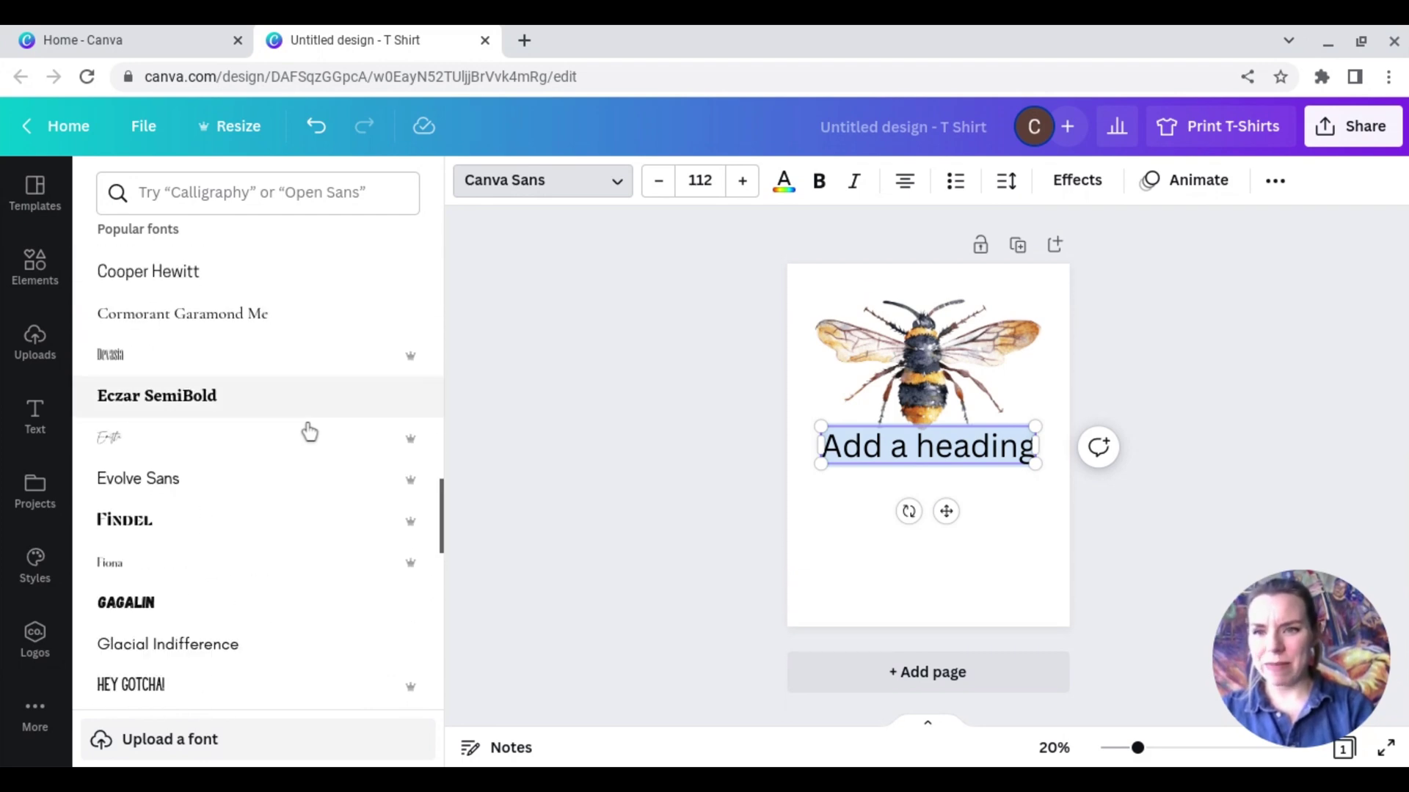
{"action": "scroll", "coordinate": [309, 431], "scroll_direction": "down", "scroll_amount": 10}
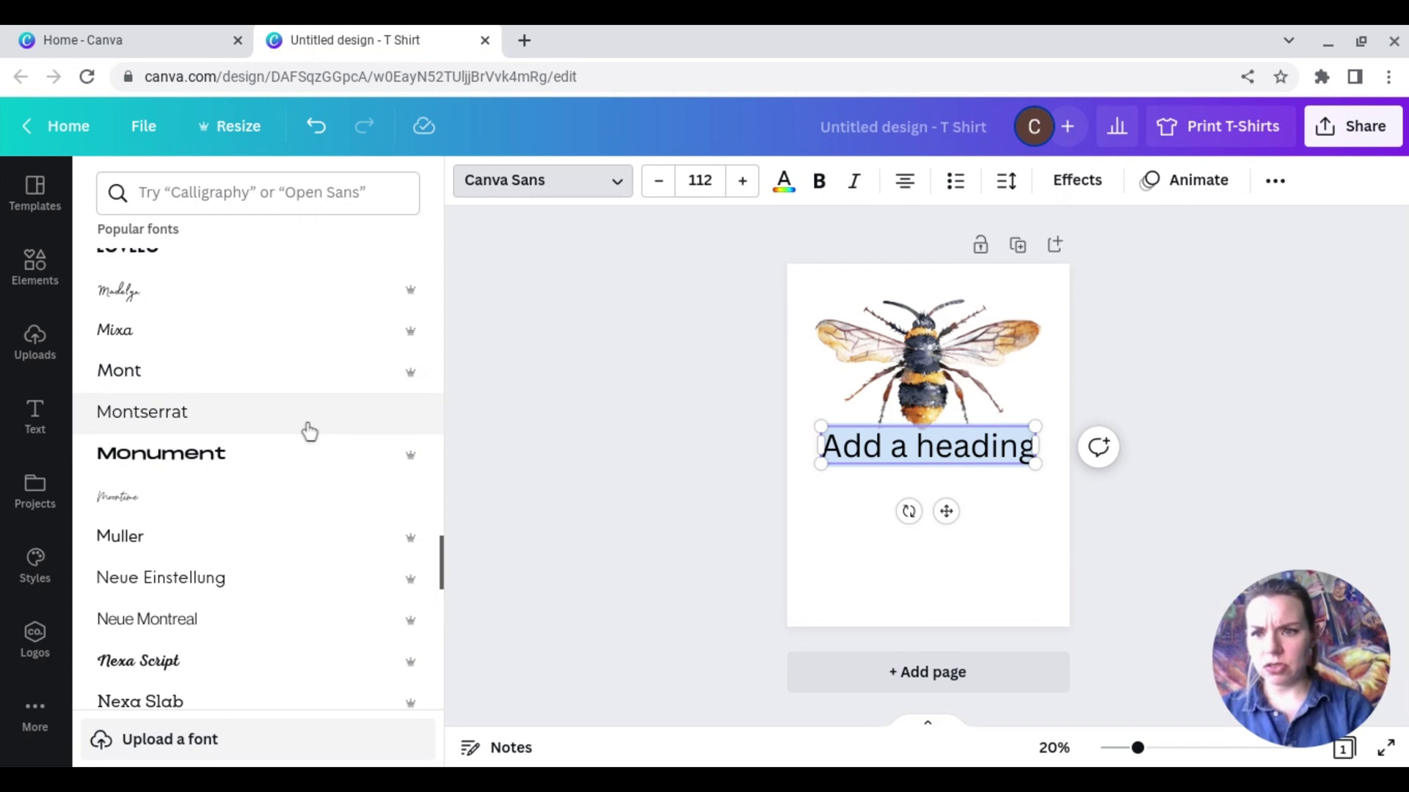
{"action": "scroll", "coordinate": [309, 431], "scroll_direction": "down", "scroll_amount": 10}
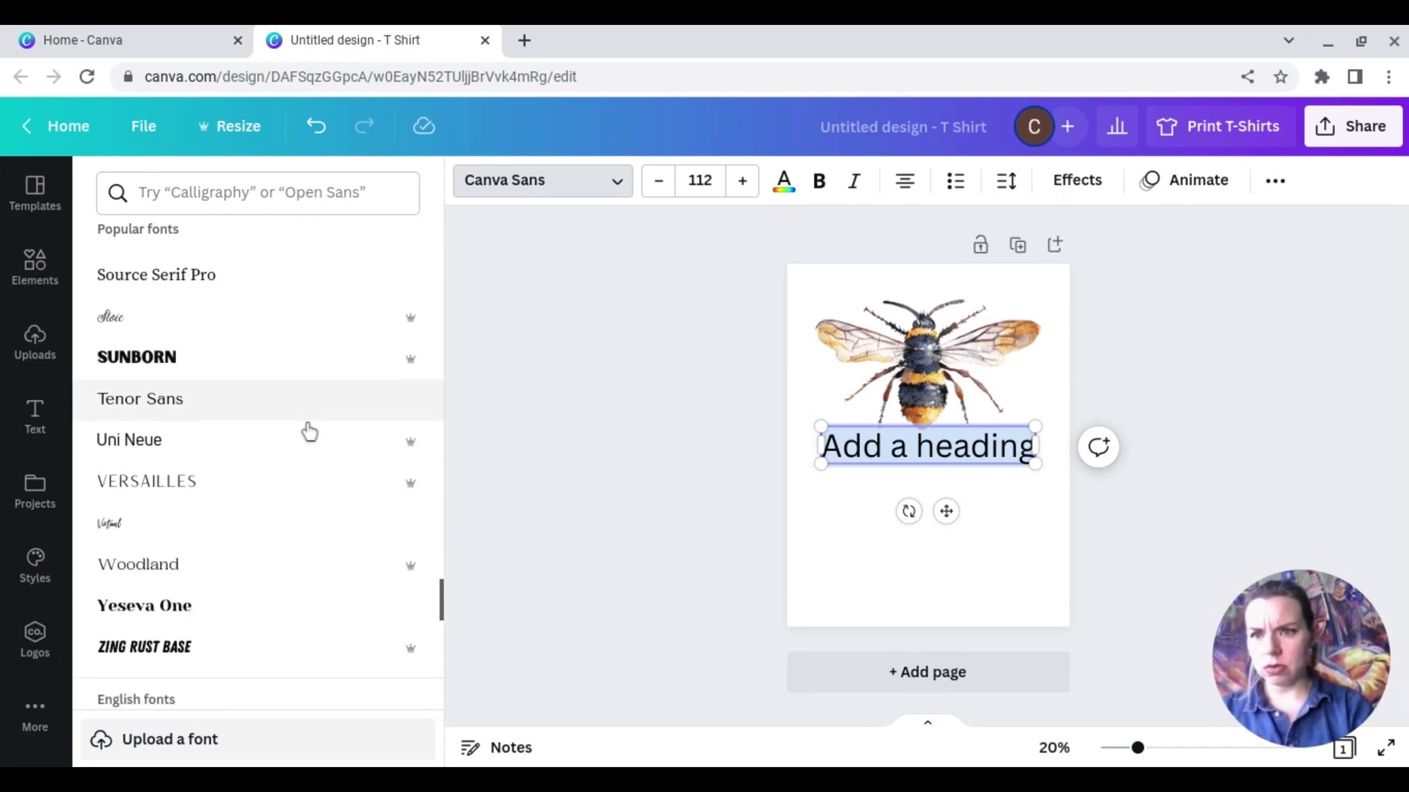
{"action": "left_click", "coordinate": [304, 214]}
- Search fonts for 'dot', apply Sensa Wild DotFill, and enlarge the heading to size 240
{"action": "type", "text": "dot"}
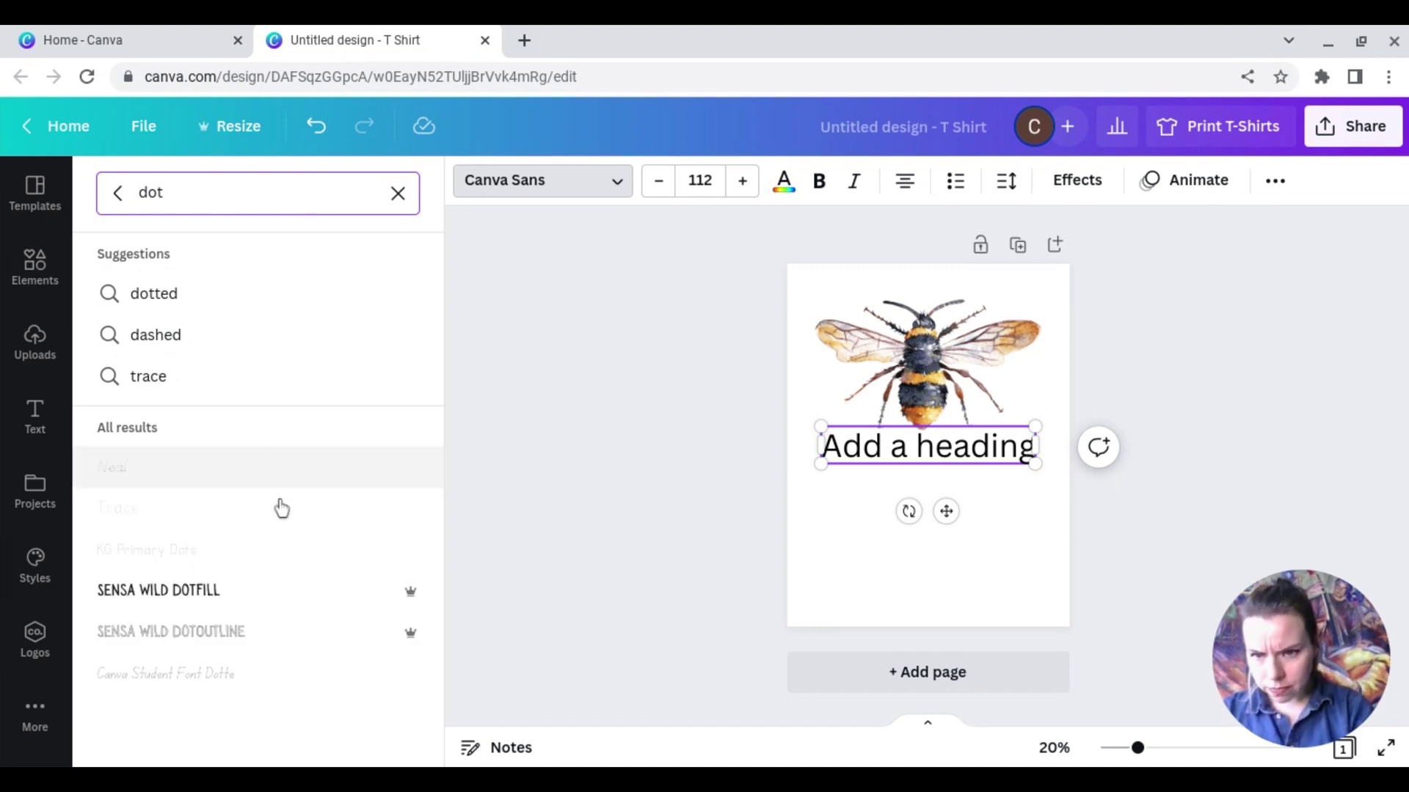
{"action": "scroll", "coordinate": [281, 509], "scroll_direction": "down", "scroll_amount": 3}
{"action": "scroll", "coordinate": [282, 509], "scroll_direction": "down", "scroll_amount": 1}
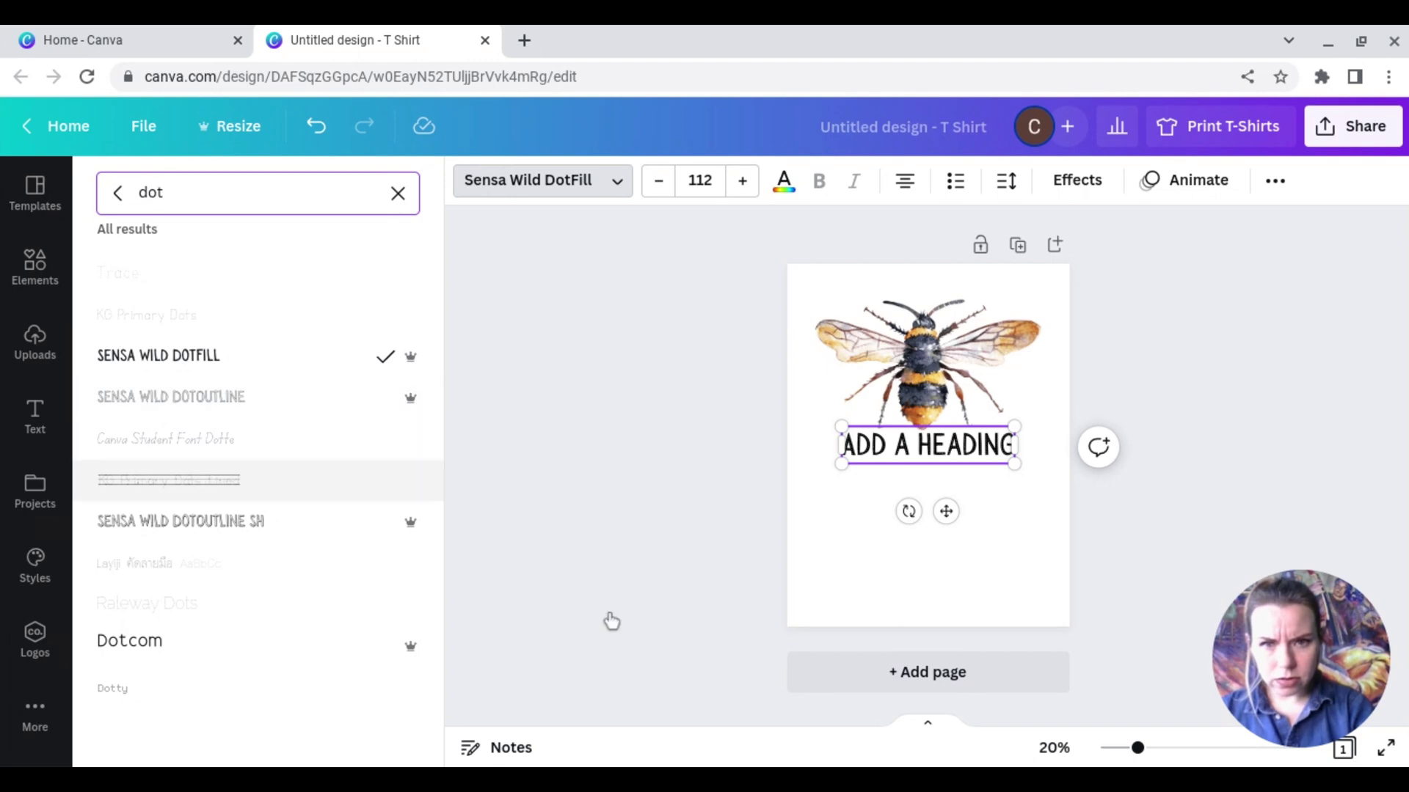
{"action": "left_click_drag", "start_coordinate": [839, 499], "coordinate": [661, 645]}
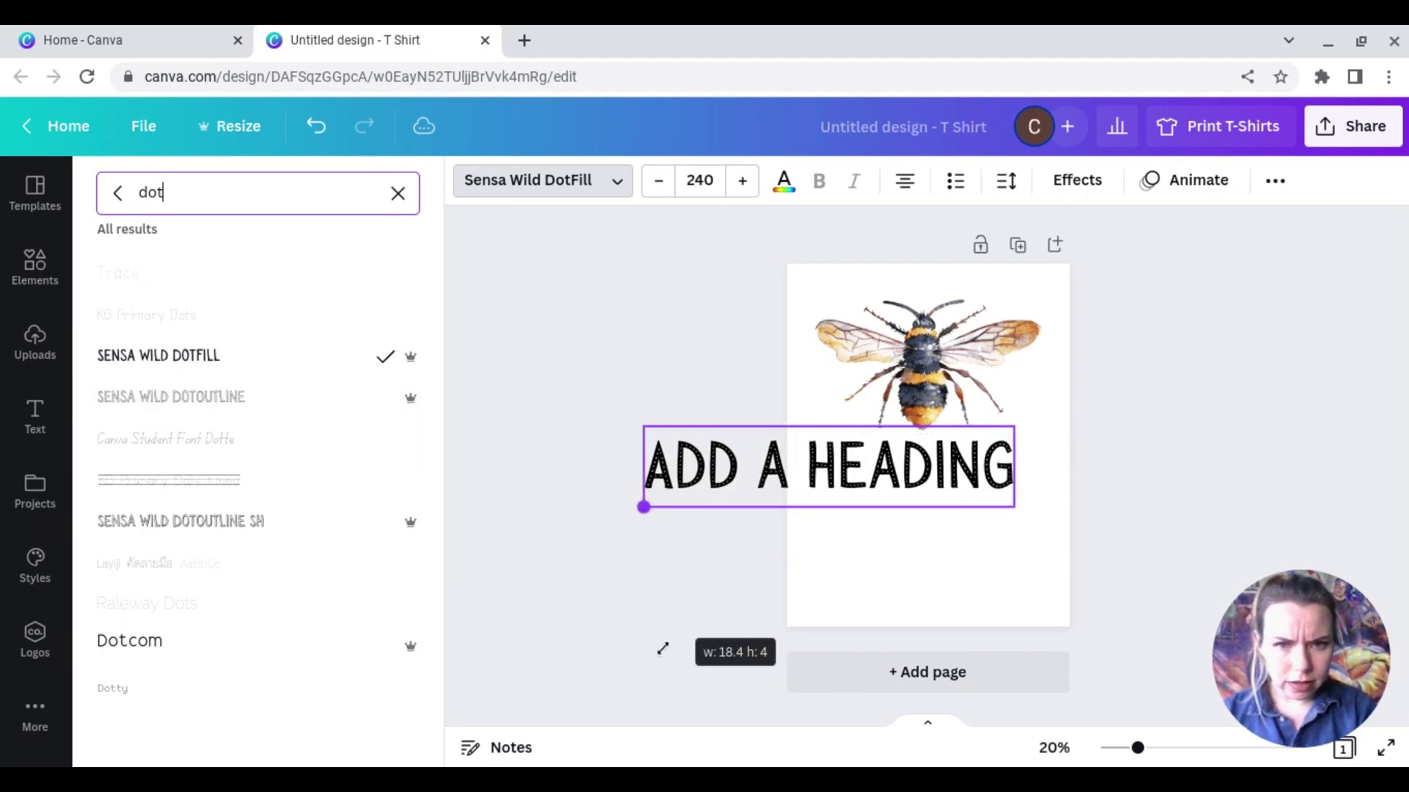
- Replace the heading text with YOURSELF, widen it to one line, and centre it under the bee
{"action": "double_click", "coordinate": [920, 509]}
{"action": "key", "text": "BackSpace"}
{"action": "key", "text": "BackSpace"}
{"action": "key", "text": "BackSpace"}
{"action": "key", "text": "BackSpace"}
{"action": "key", "text": "BackSpace"}
{"action": "key", "text": "BackSpace"}
{"action": "key", "text": "BackSpace"}
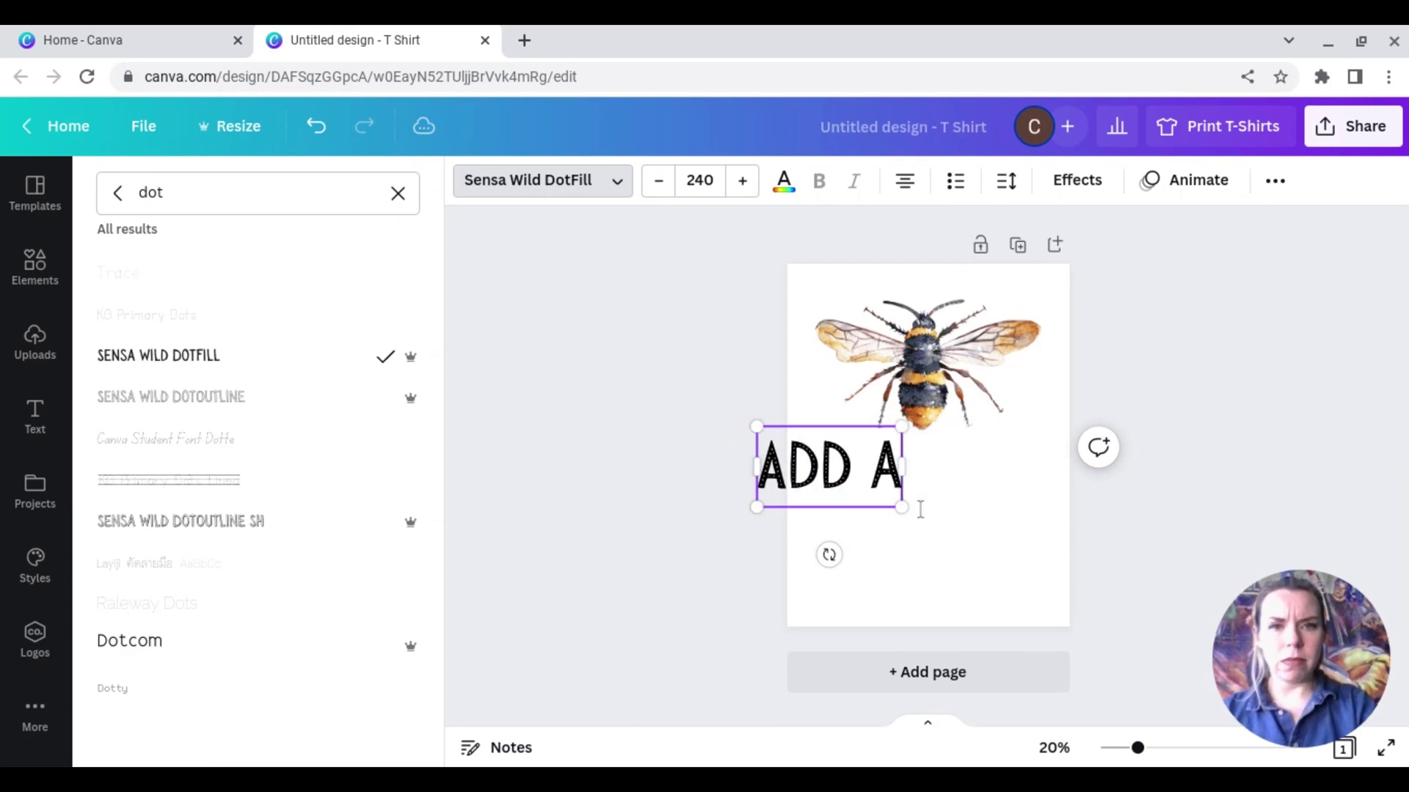
{"action": "type", "text": "YOURSEL"}
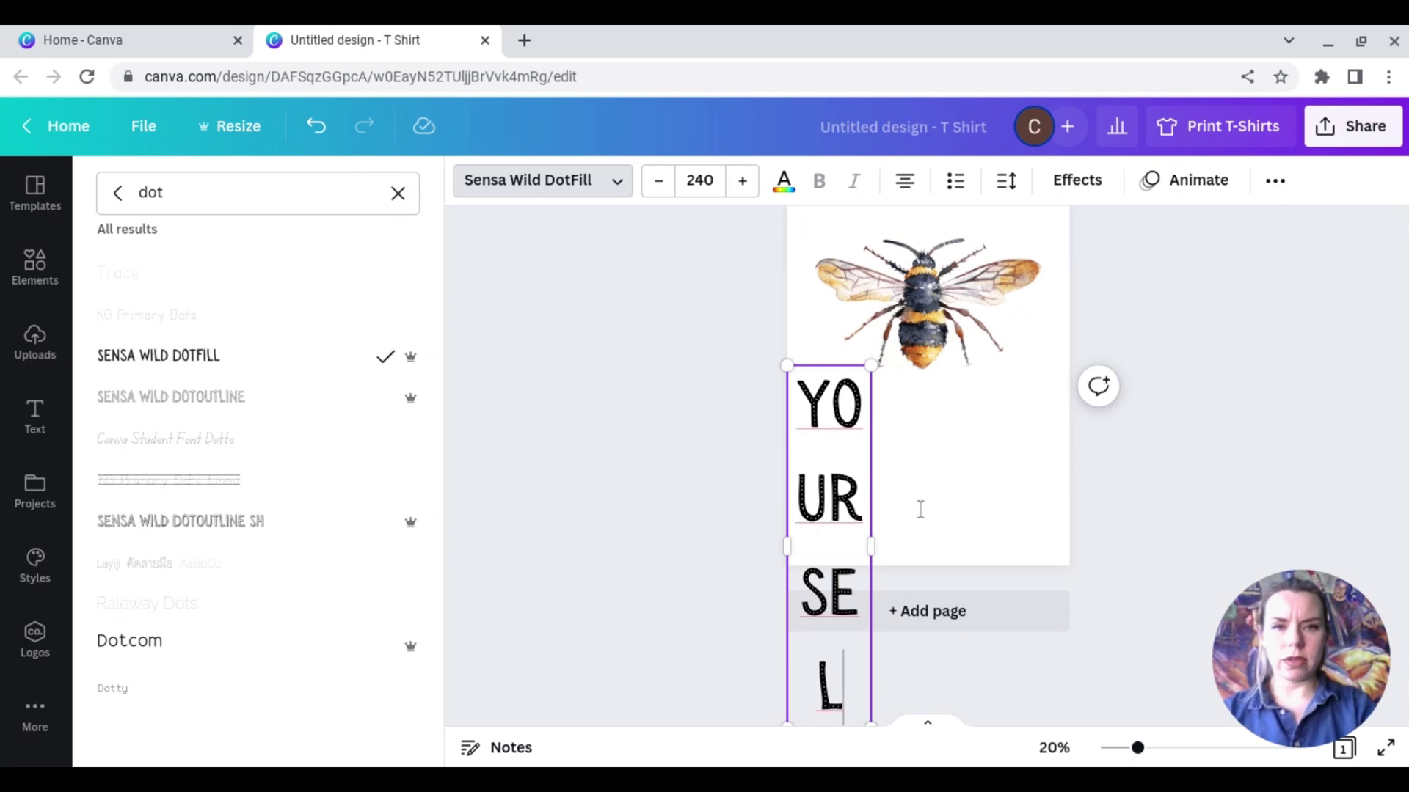
{"action": "left_click_drag", "start_coordinate": [881, 579], "coordinate": [1094, 560]}
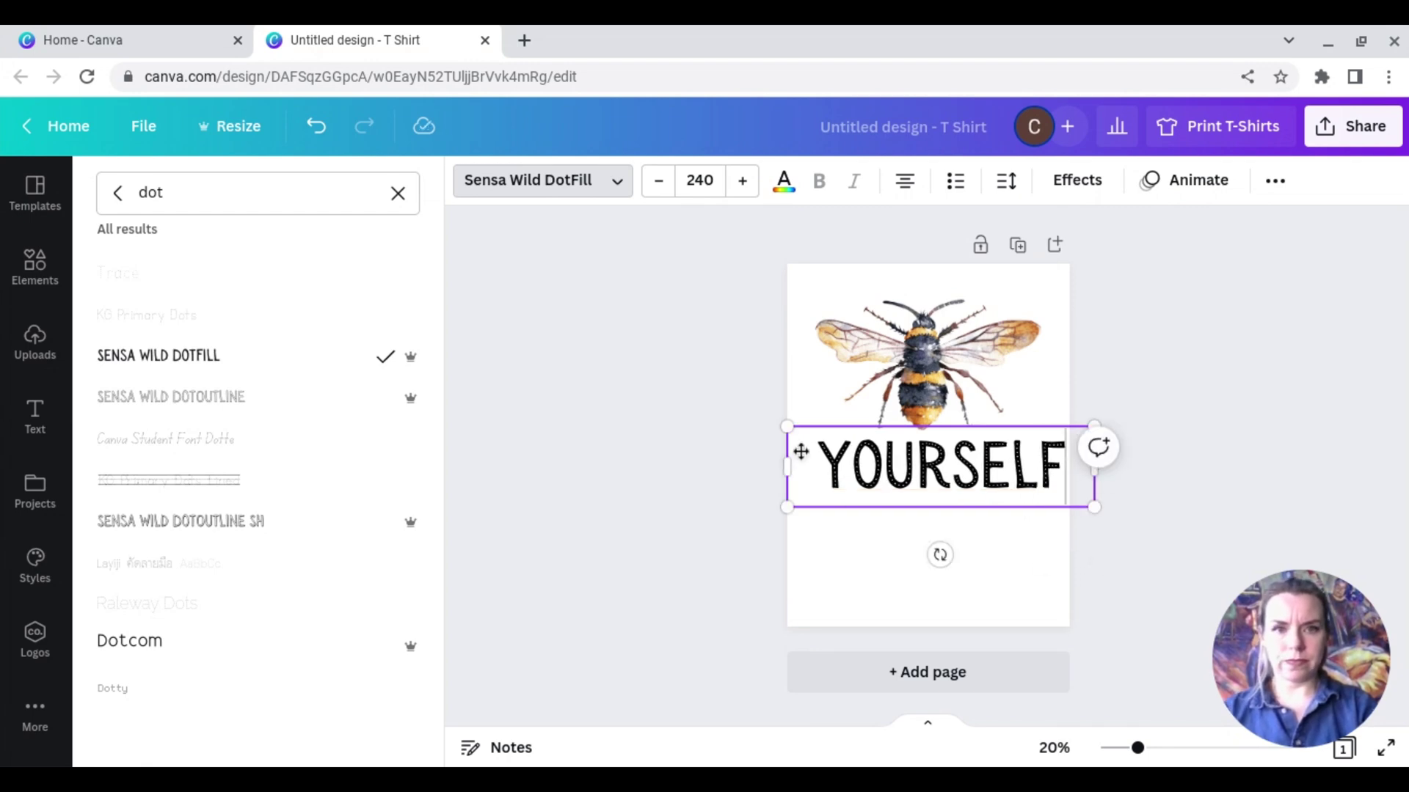
{"action": "left_click_drag", "start_coordinate": [909, 543], "coordinate": [896, 553]}
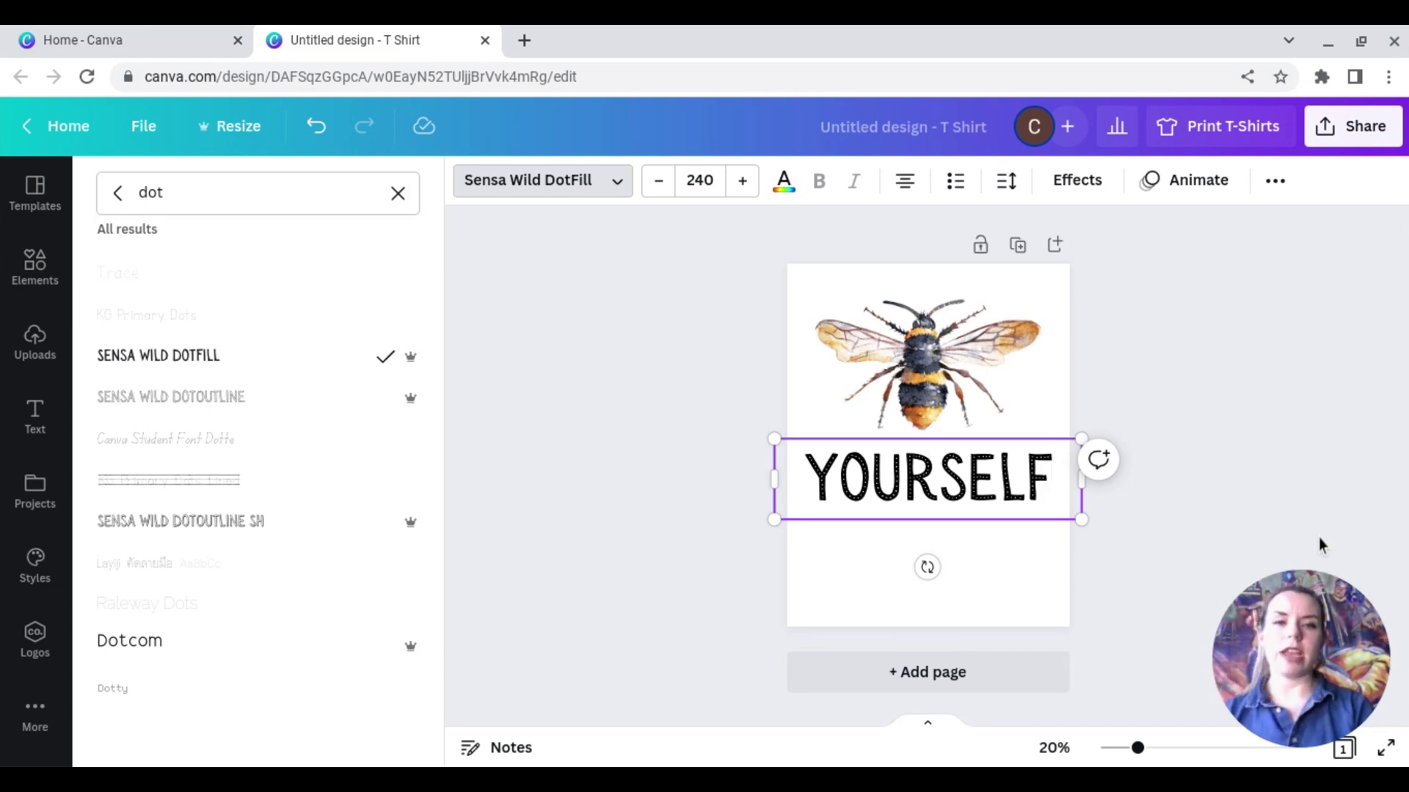
{"action": "key", "text": "Escape"}
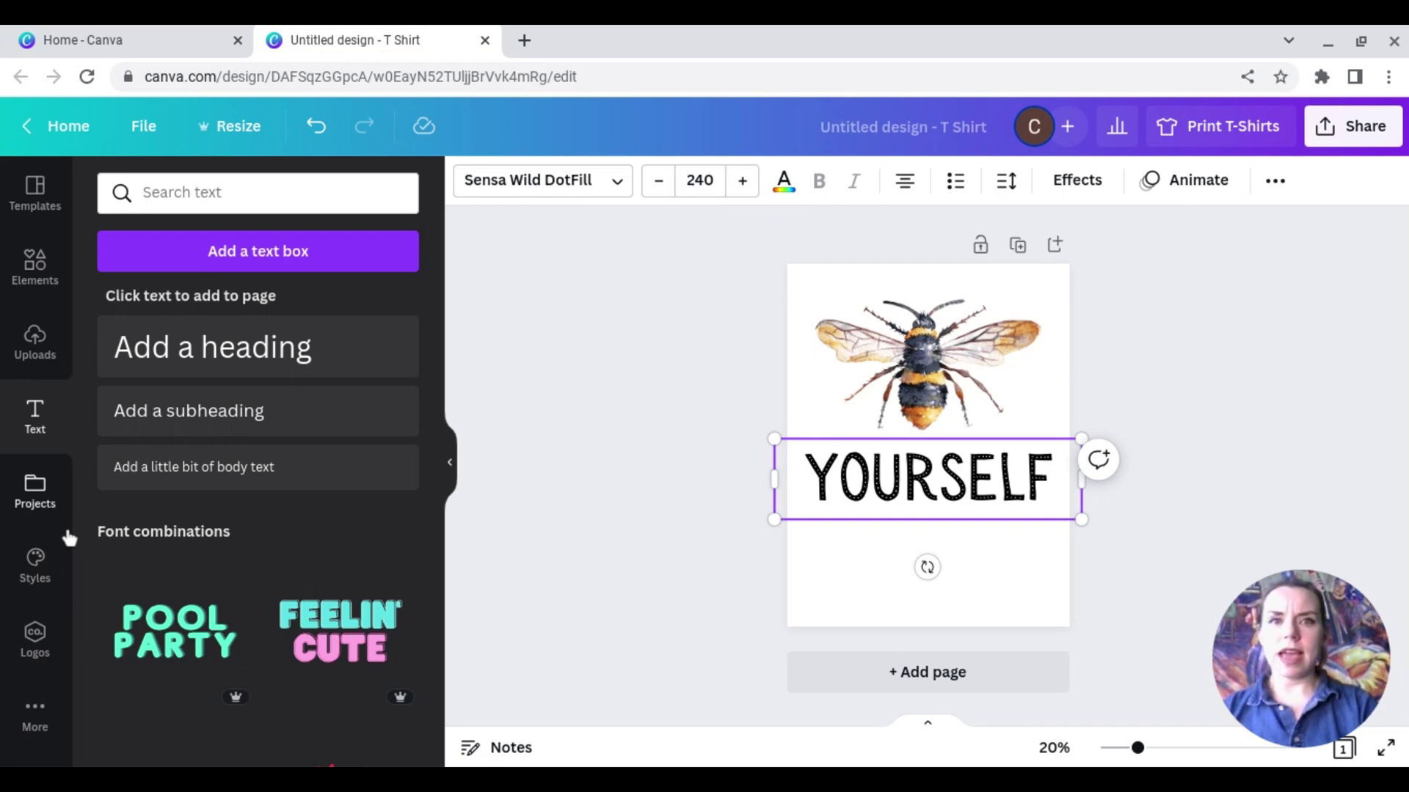
- Add the dashed bee-trail graphic and adjust YOURSELF's position along the centre line
{"action": "left_click", "coordinate": [35, 268]}
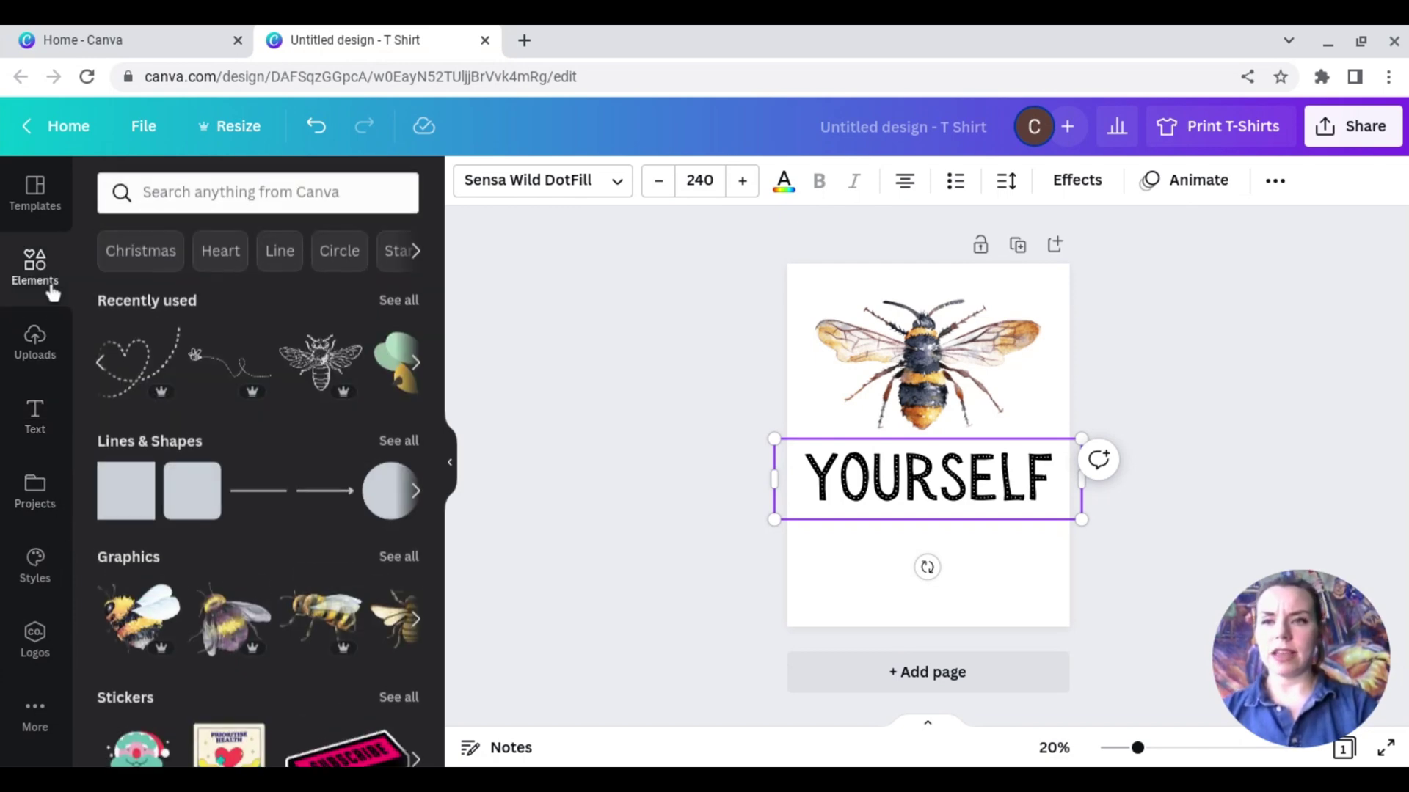
{"action": "left_click", "coordinate": [259, 409]}
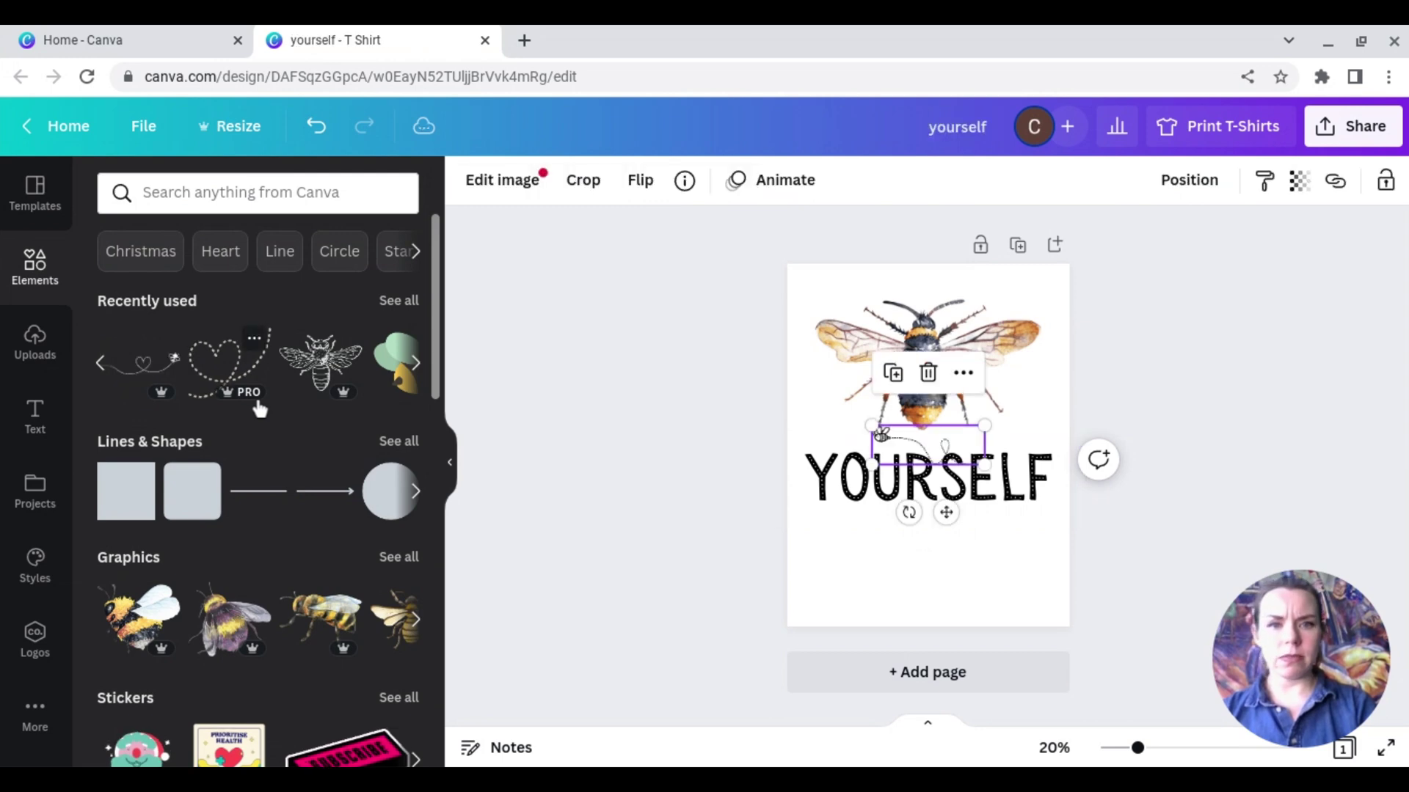
{"action": "left_click", "coordinate": [933, 473]}
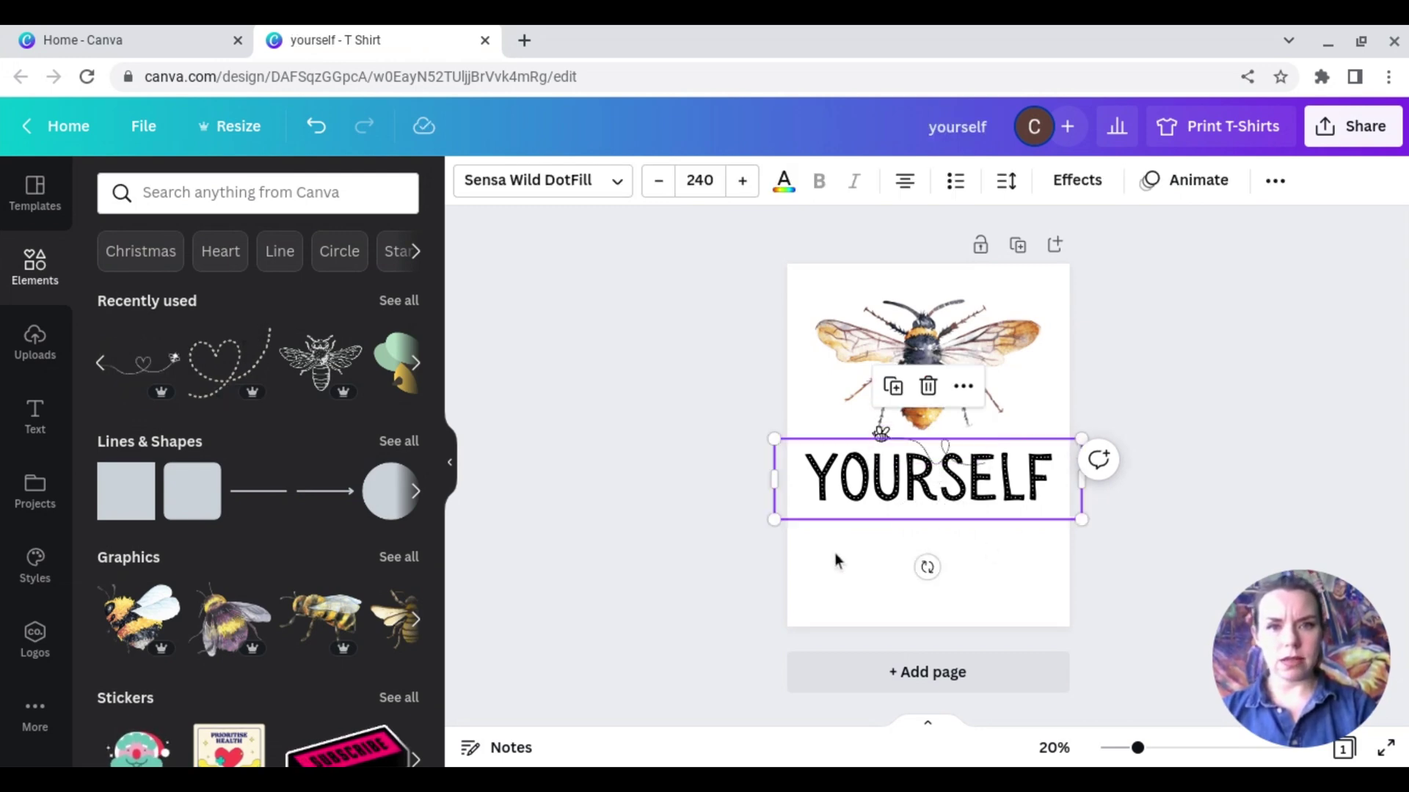
{"action": "left_click", "coordinate": [886, 462]}
{"action": "left_click_drag", "start_coordinate": [885, 462], "coordinate": [844, 594]}
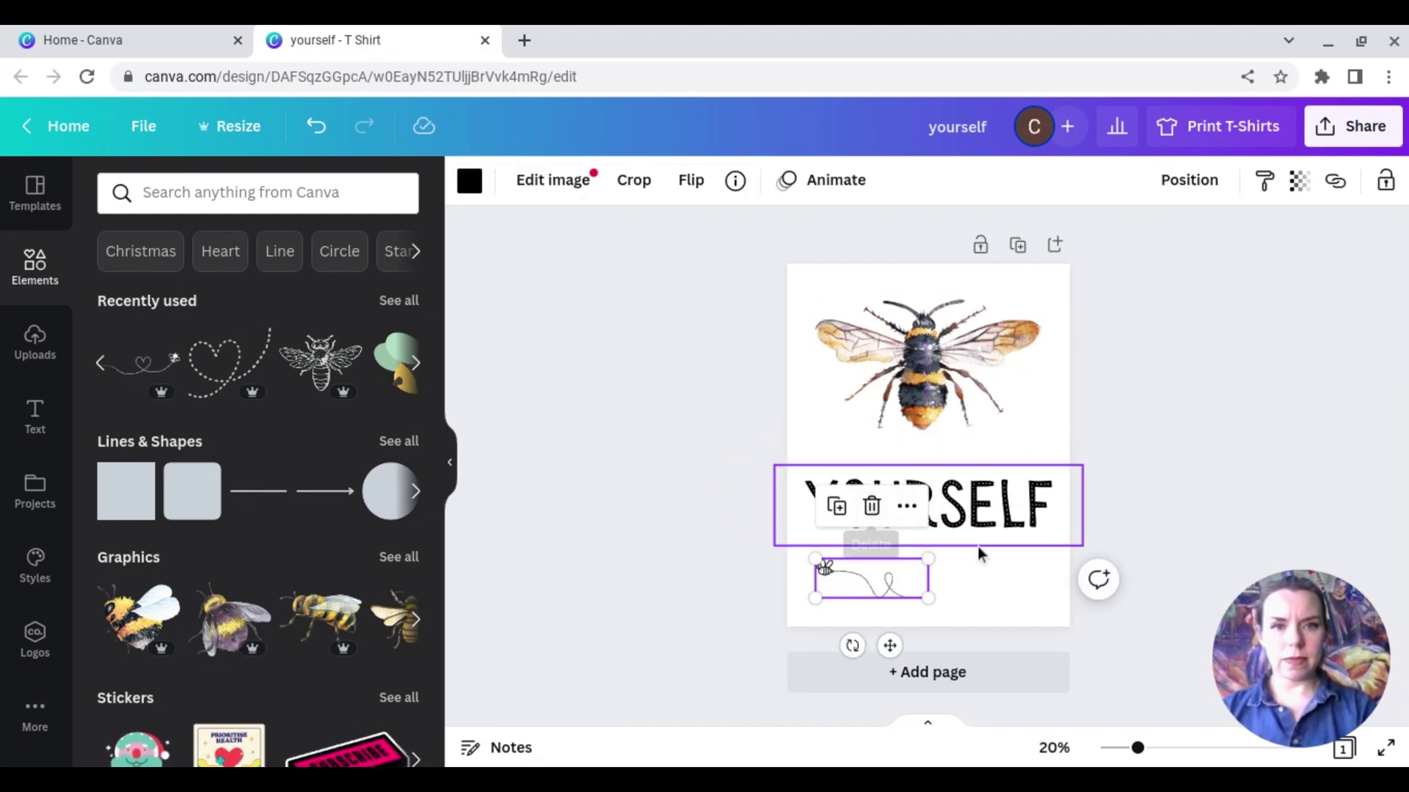
{"action": "left_click_drag", "start_coordinate": [977, 547], "coordinate": [978, 522]}
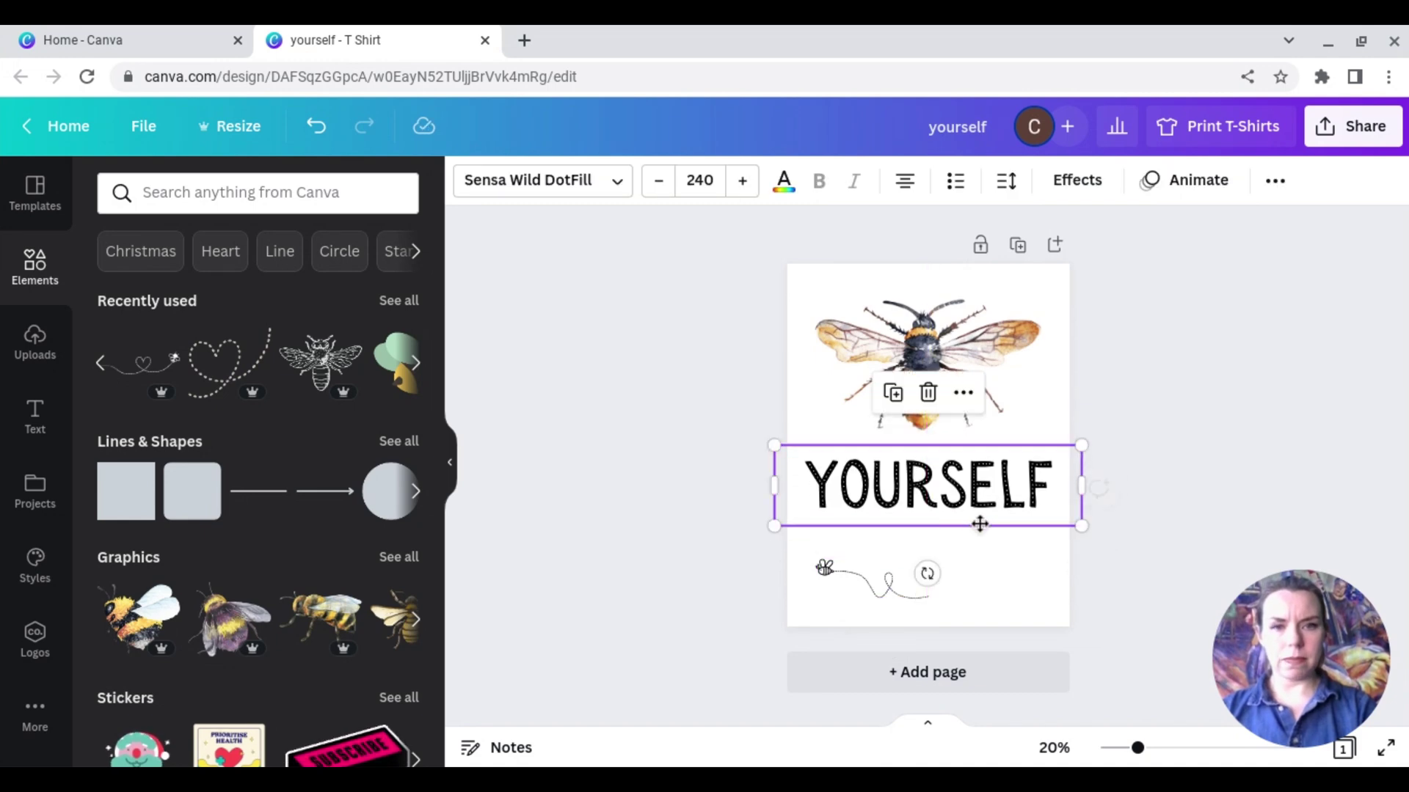
- Enlarge the bee trail, align it with the page's left edge, and duplicate it
{"action": "left_click", "coordinate": [867, 623]}
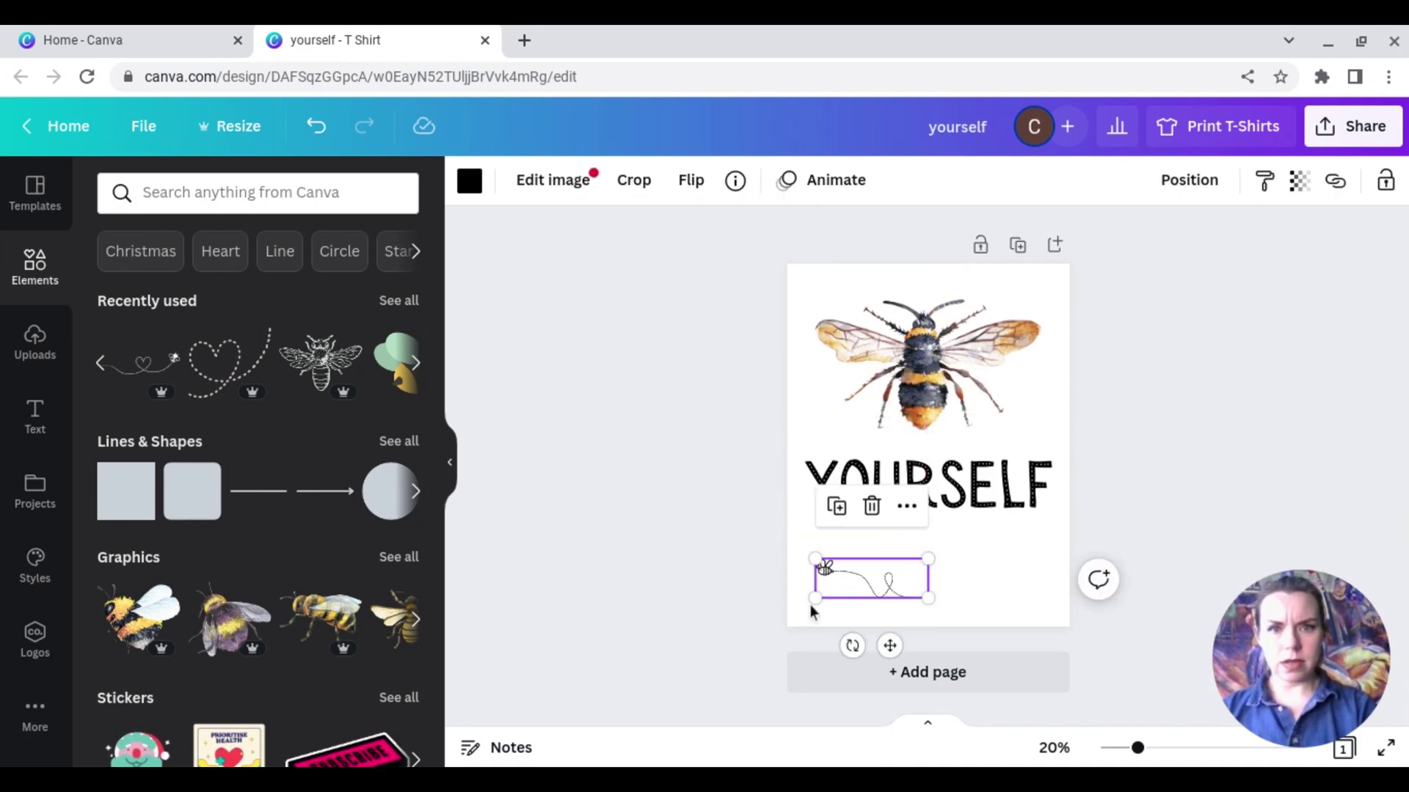
{"action": "left_click_drag", "start_coordinate": [815, 560], "coordinate": [661, 525]}
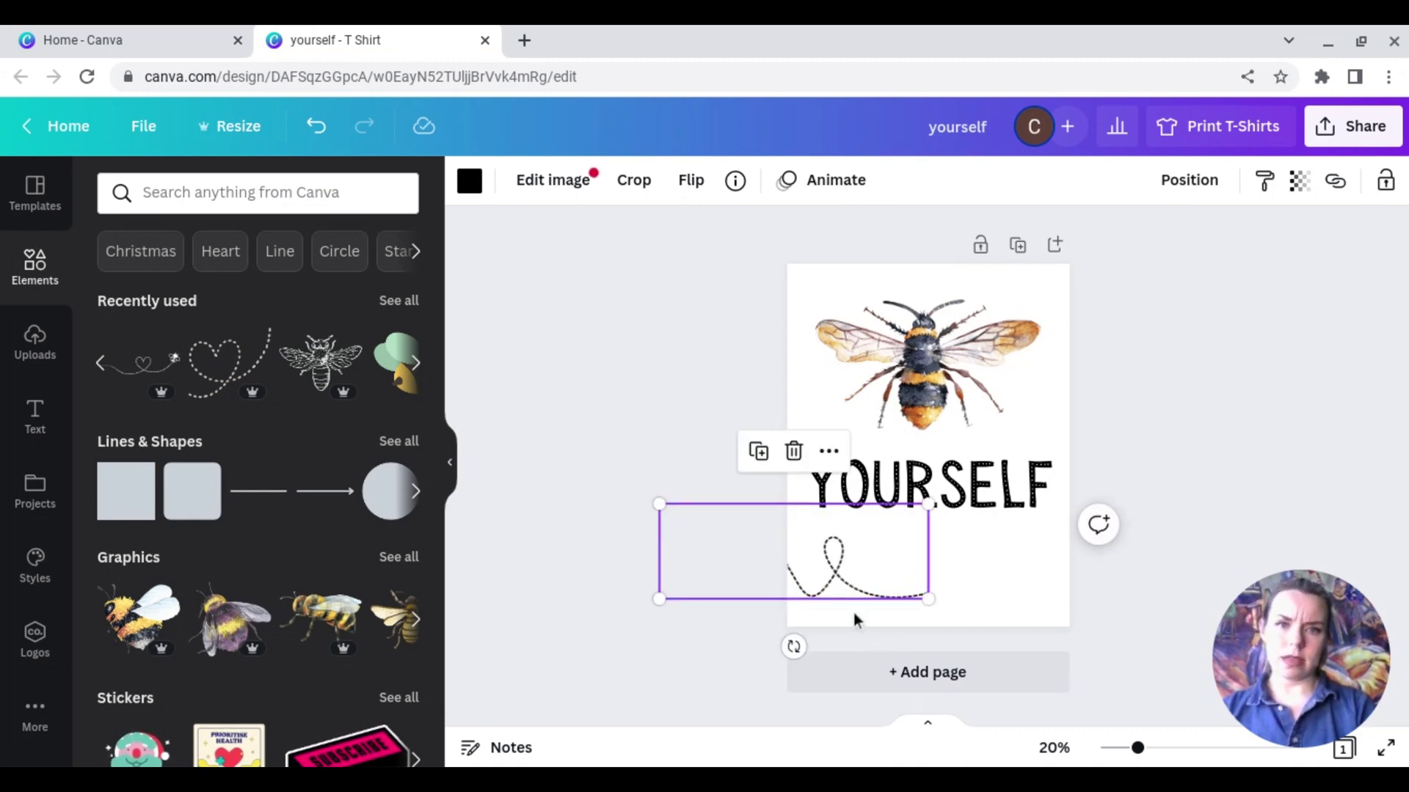
{"action": "left_click_drag", "start_coordinate": [837, 619], "coordinate": [868, 609]}
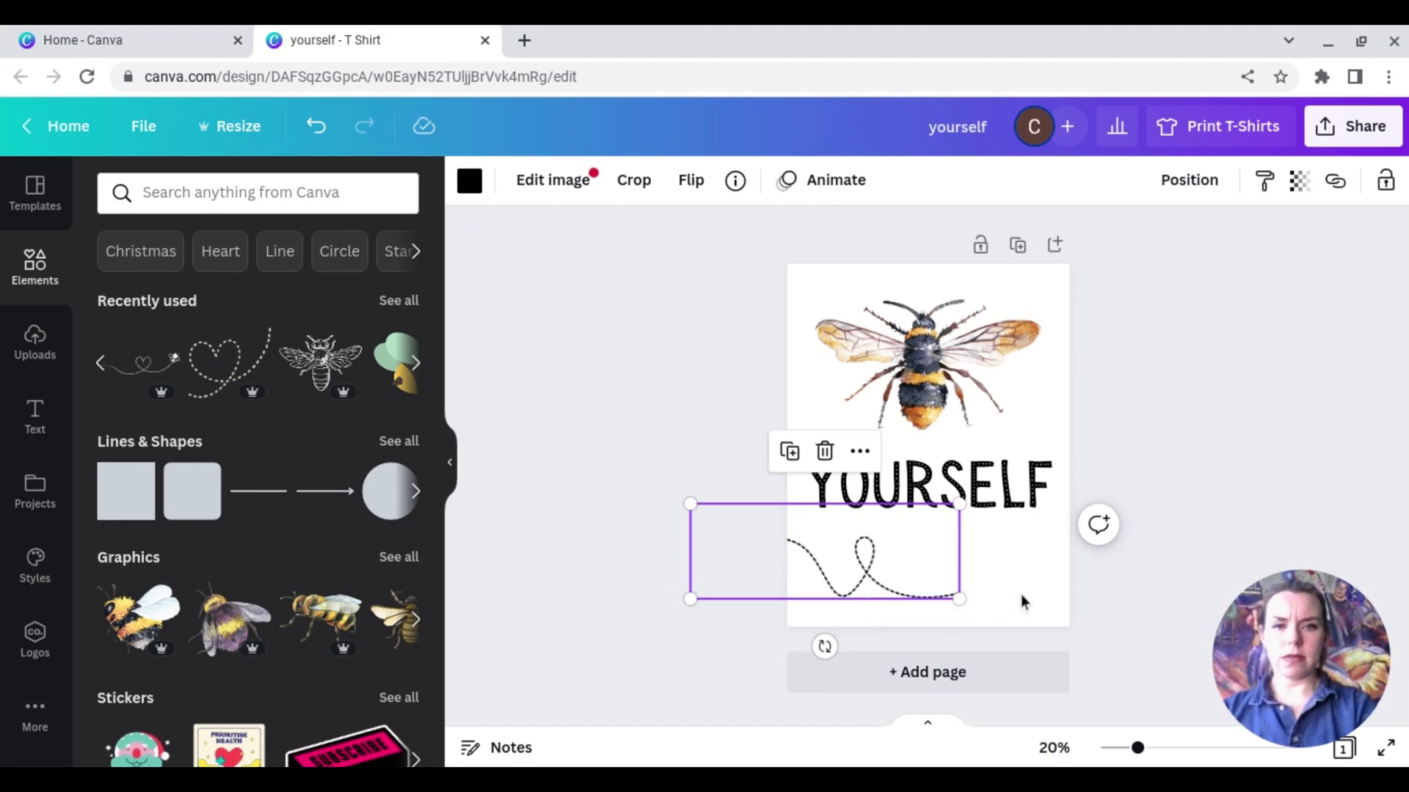
{"action": "key", "text": "ctrl+d"}
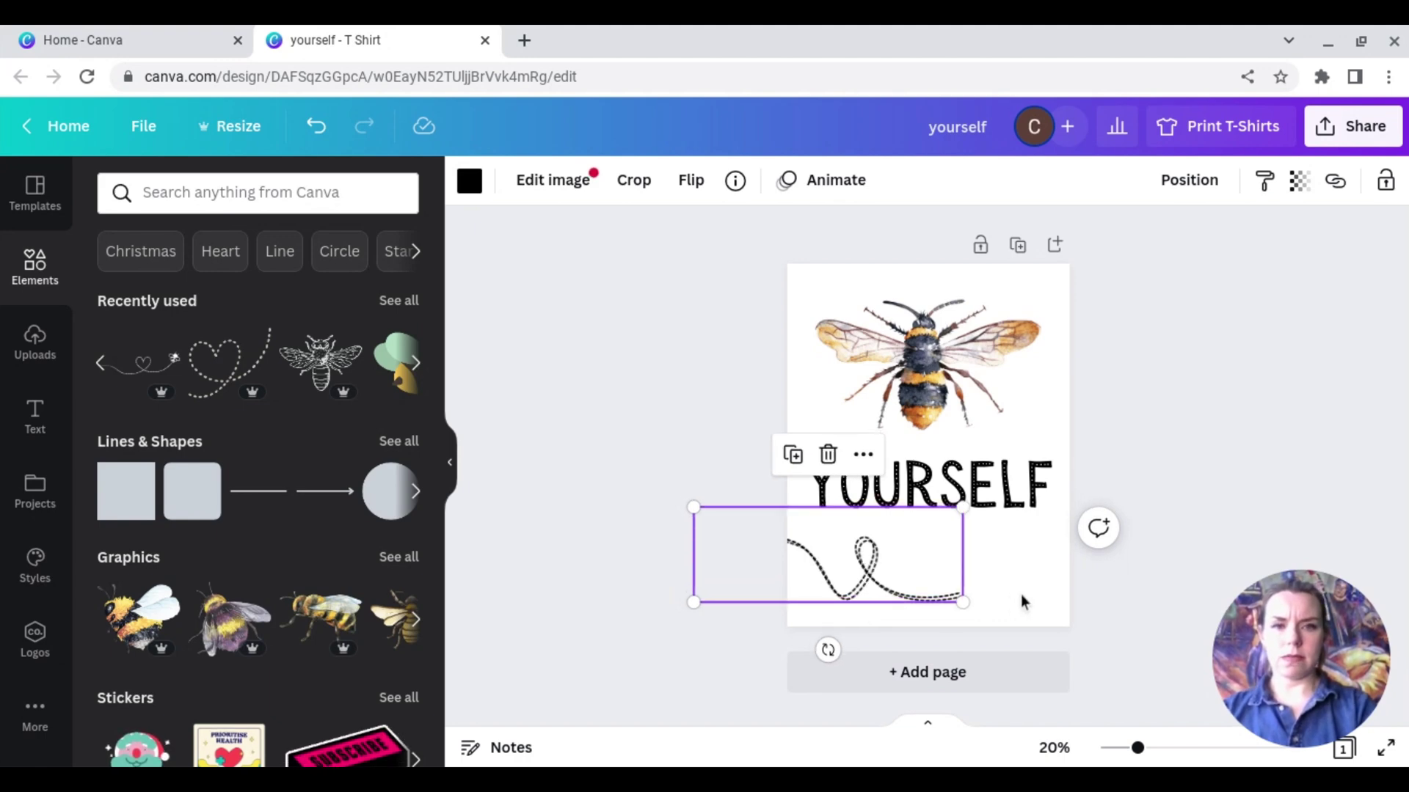
- Flip the duplicate trail horizontally and move it to the page's right side
{"action": "left_click", "coordinate": [687, 208]}
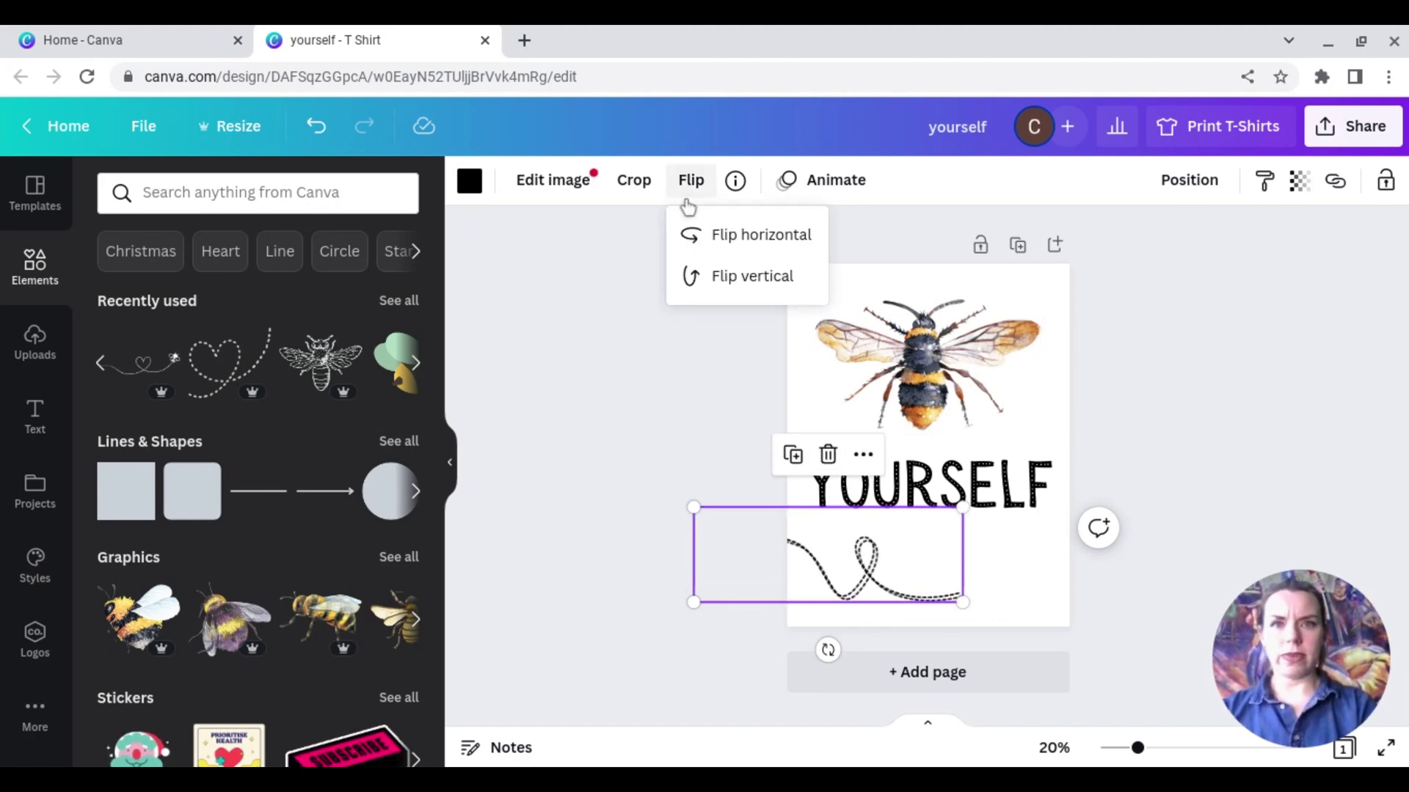
{"action": "left_click", "coordinate": [741, 259]}
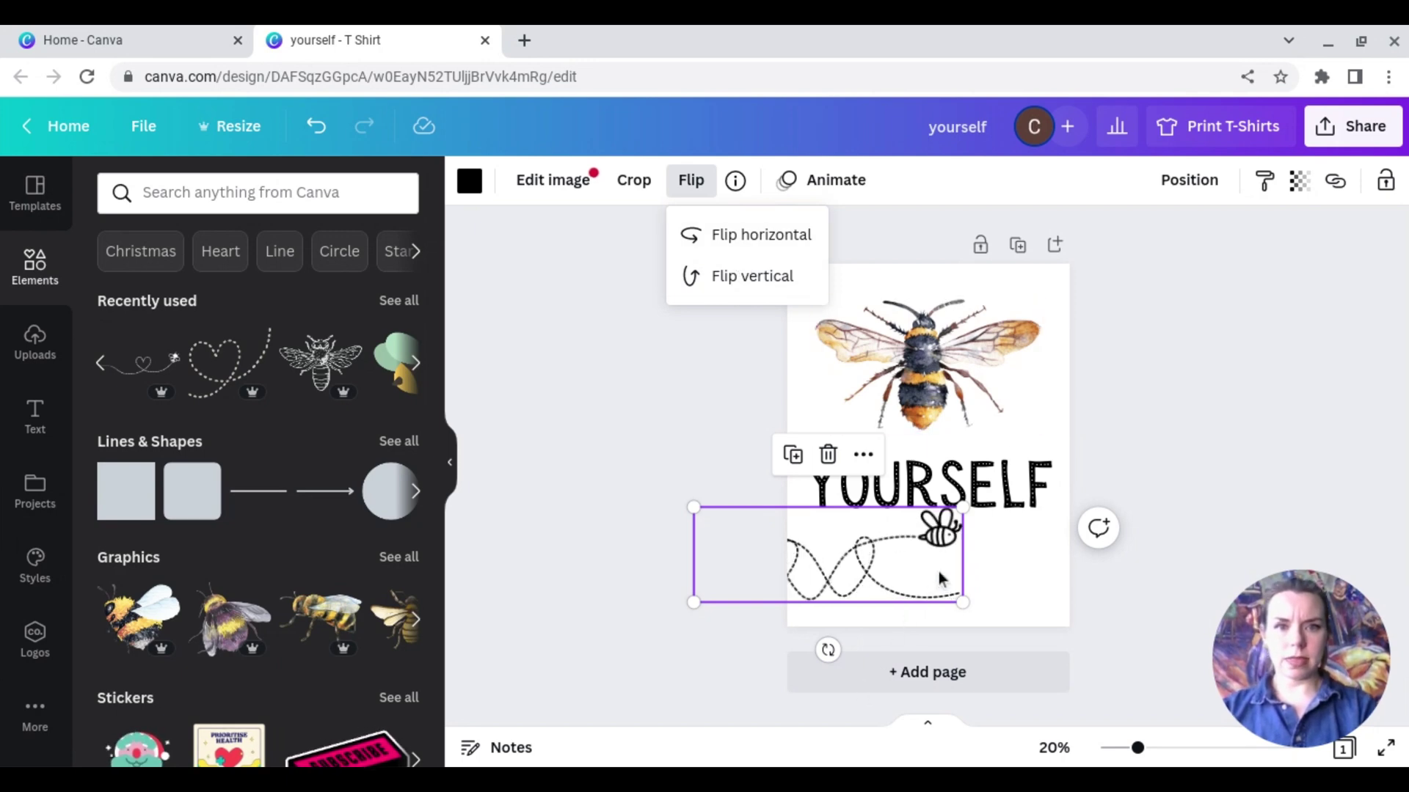
{"action": "left_click", "coordinate": [963, 579]}
{"action": "left_click_drag", "start_coordinate": [964, 580], "coordinate": [1145, 567]}
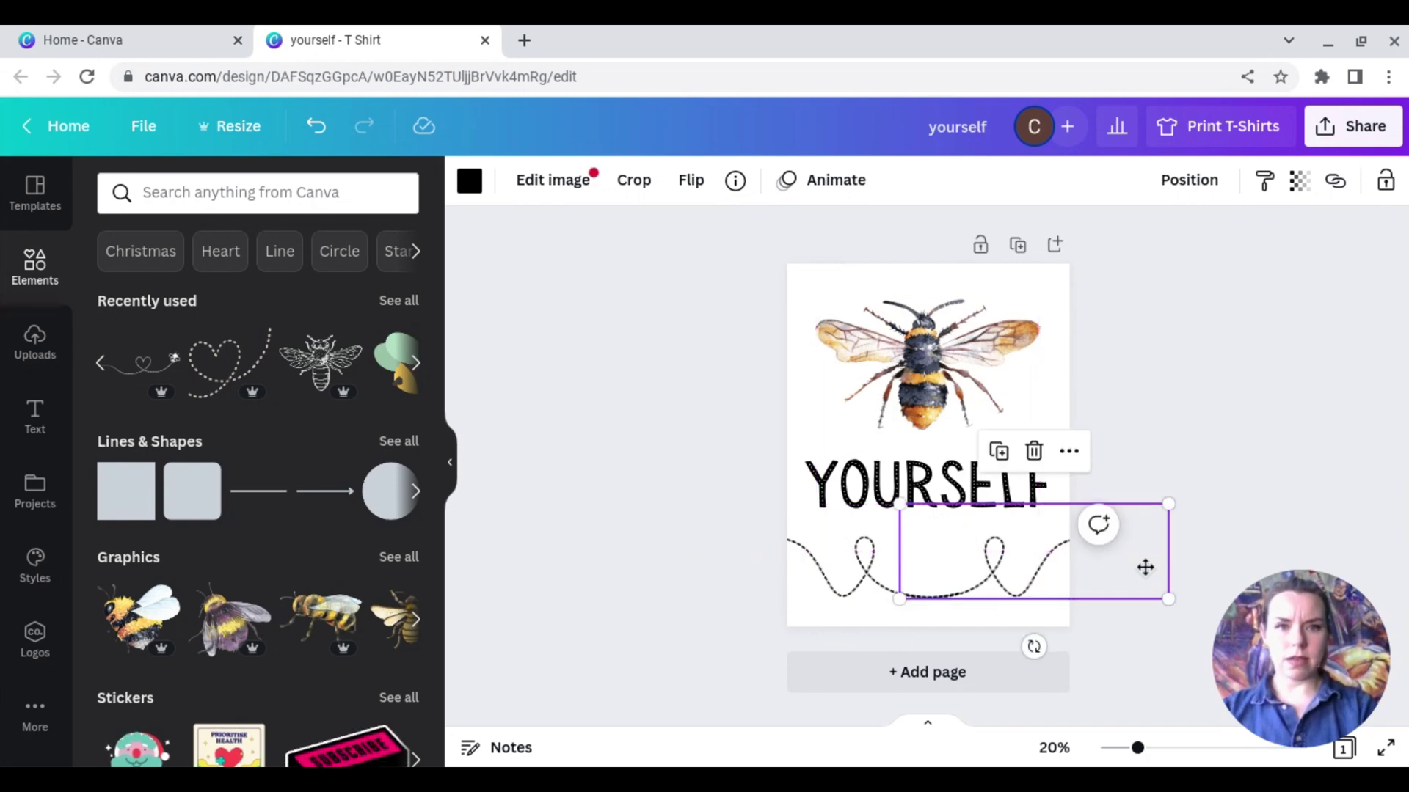
{"action": "left_click", "coordinate": [1254, 519]}
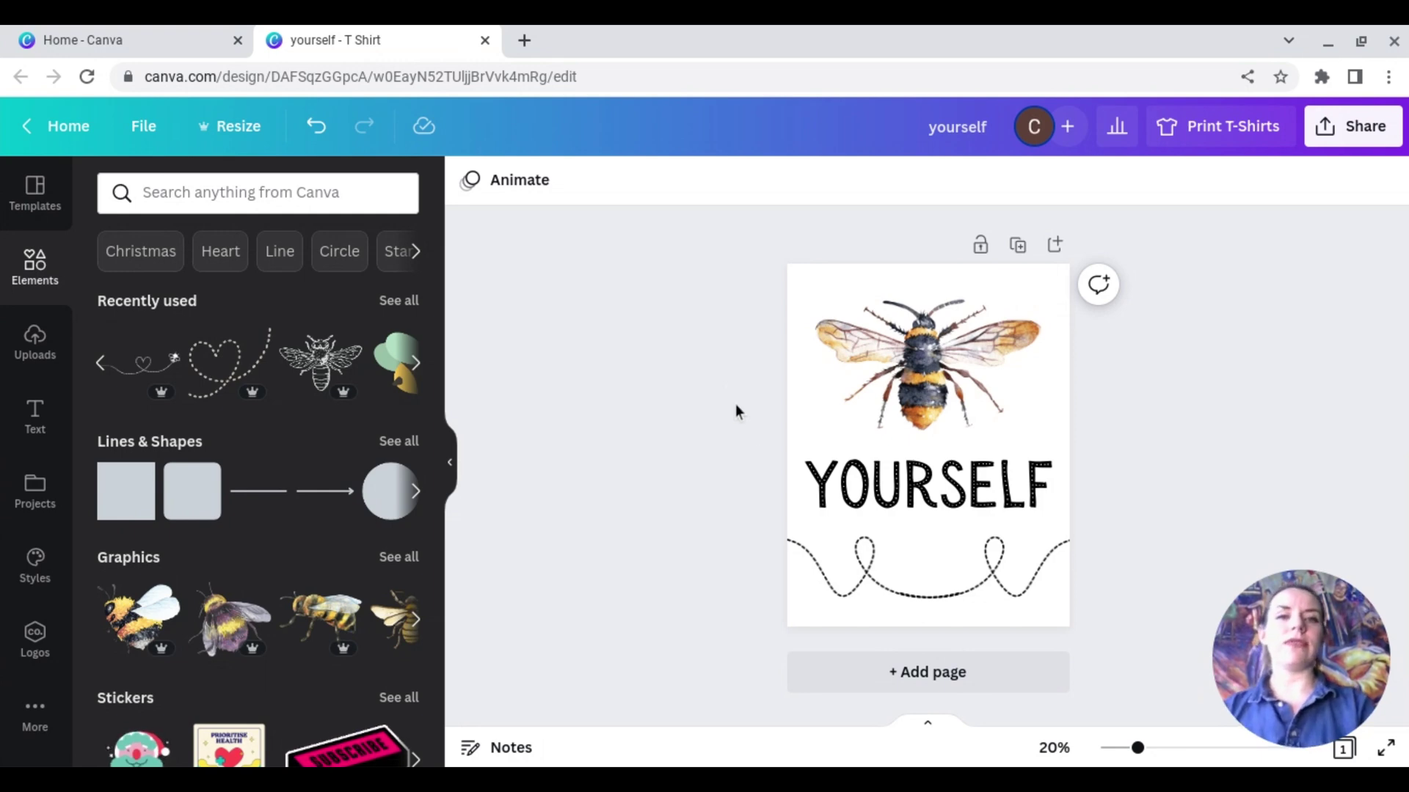
- Try light blue, pink, turquoise, light green and purple page backgrounds, settling on orange
{"action": "left_click", "coordinate": [800, 421]}
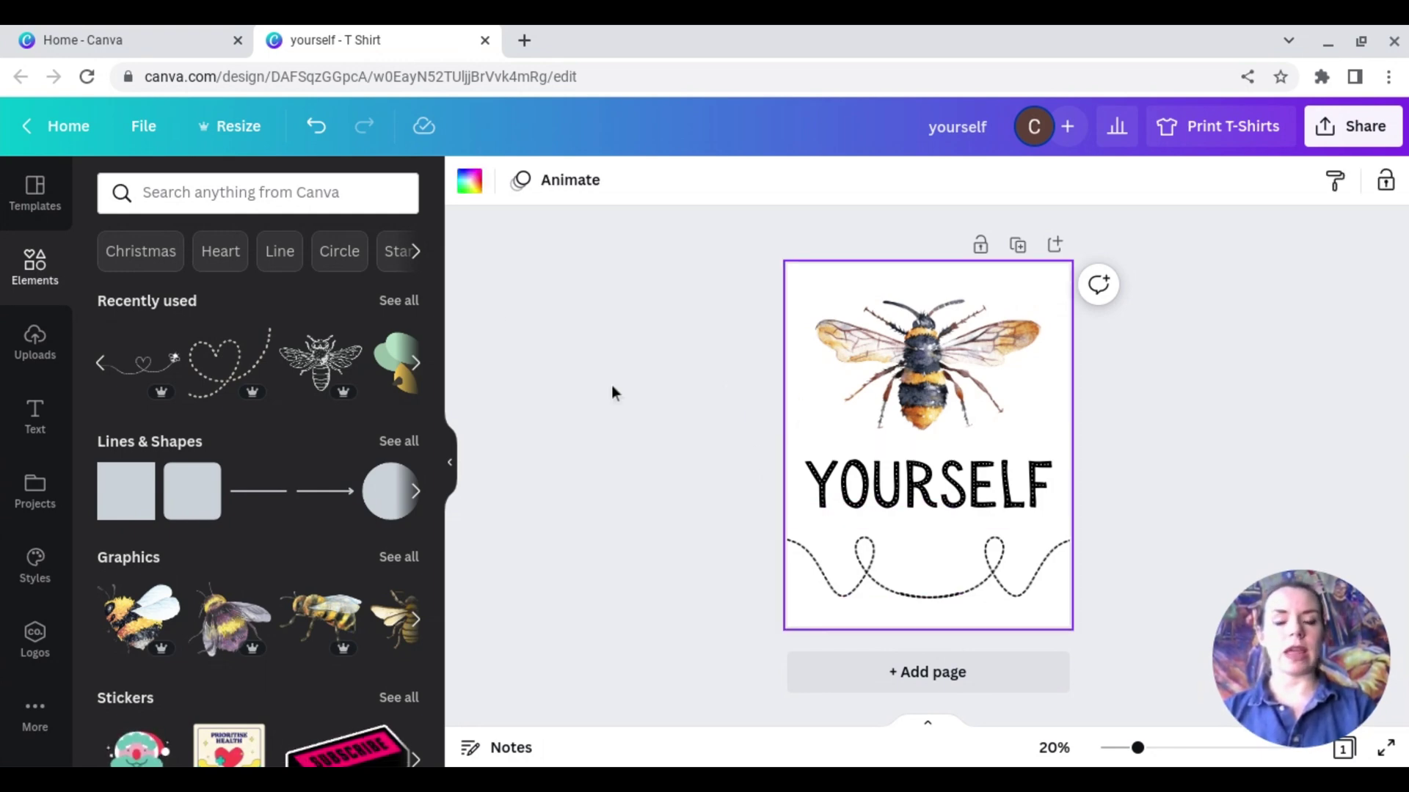
{"action": "left_click", "coordinate": [469, 183]}
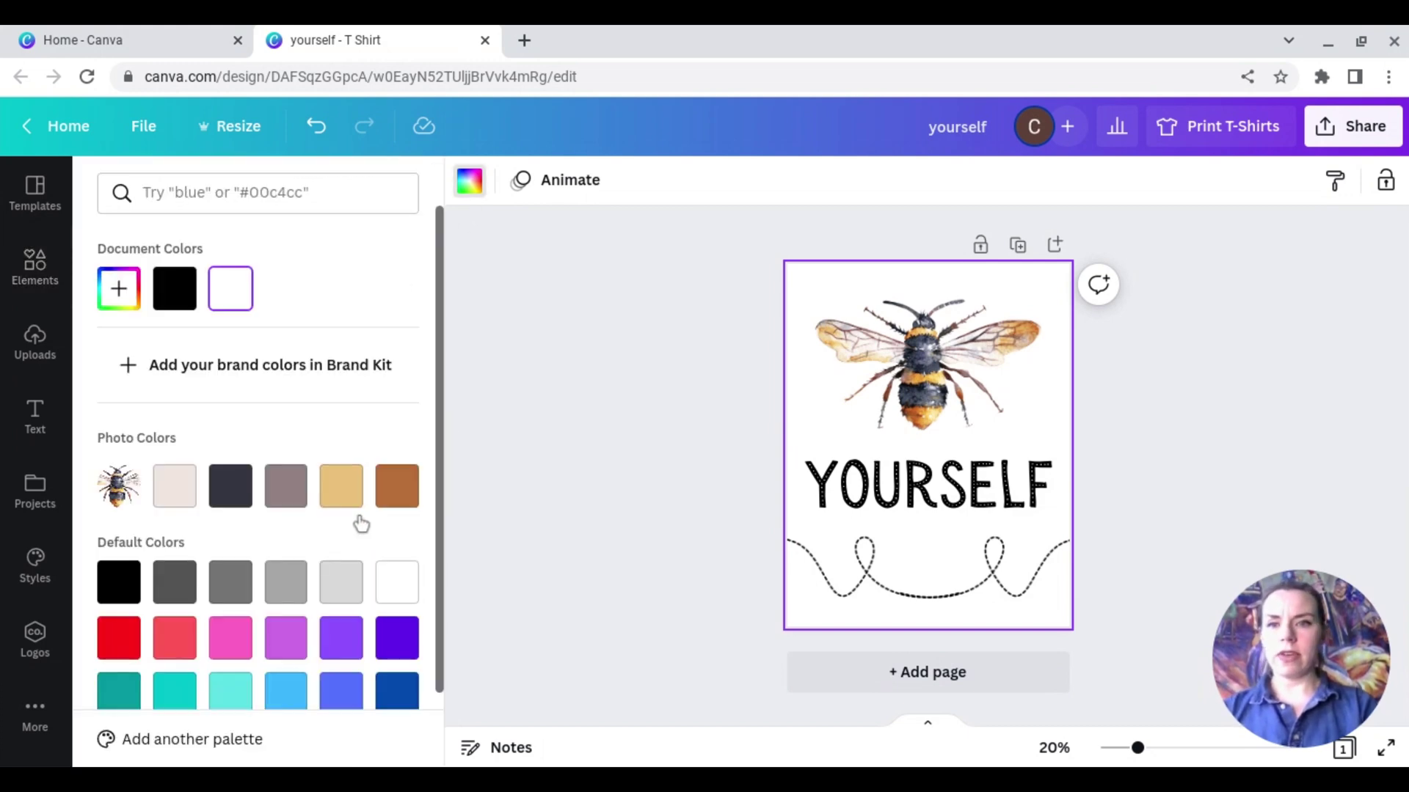
{"action": "scroll", "coordinate": [339, 545], "scroll_direction": "down", "scroll_amount": 2}
{"action": "left_click", "coordinate": [342, 662]}
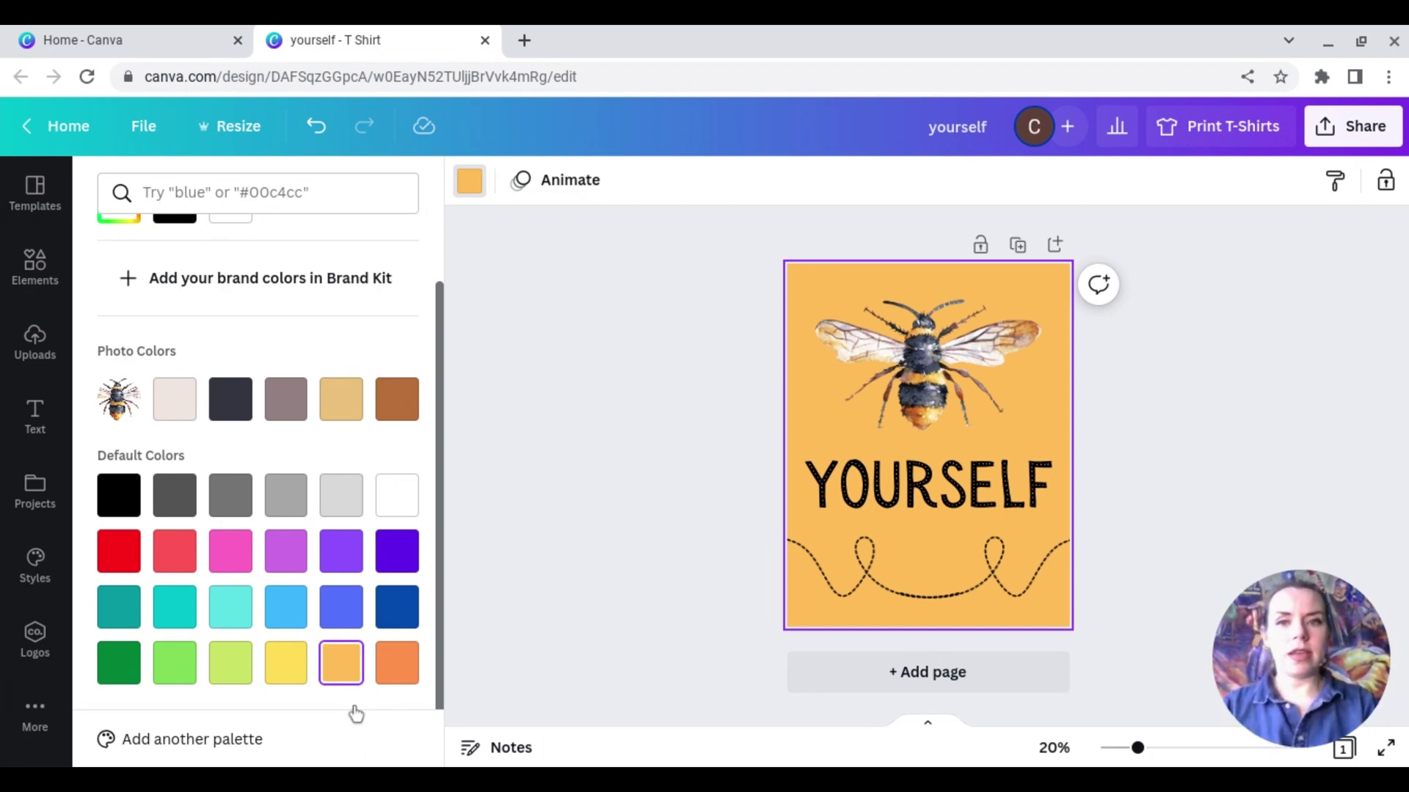
{"action": "left_click", "coordinate": [285, 607]}
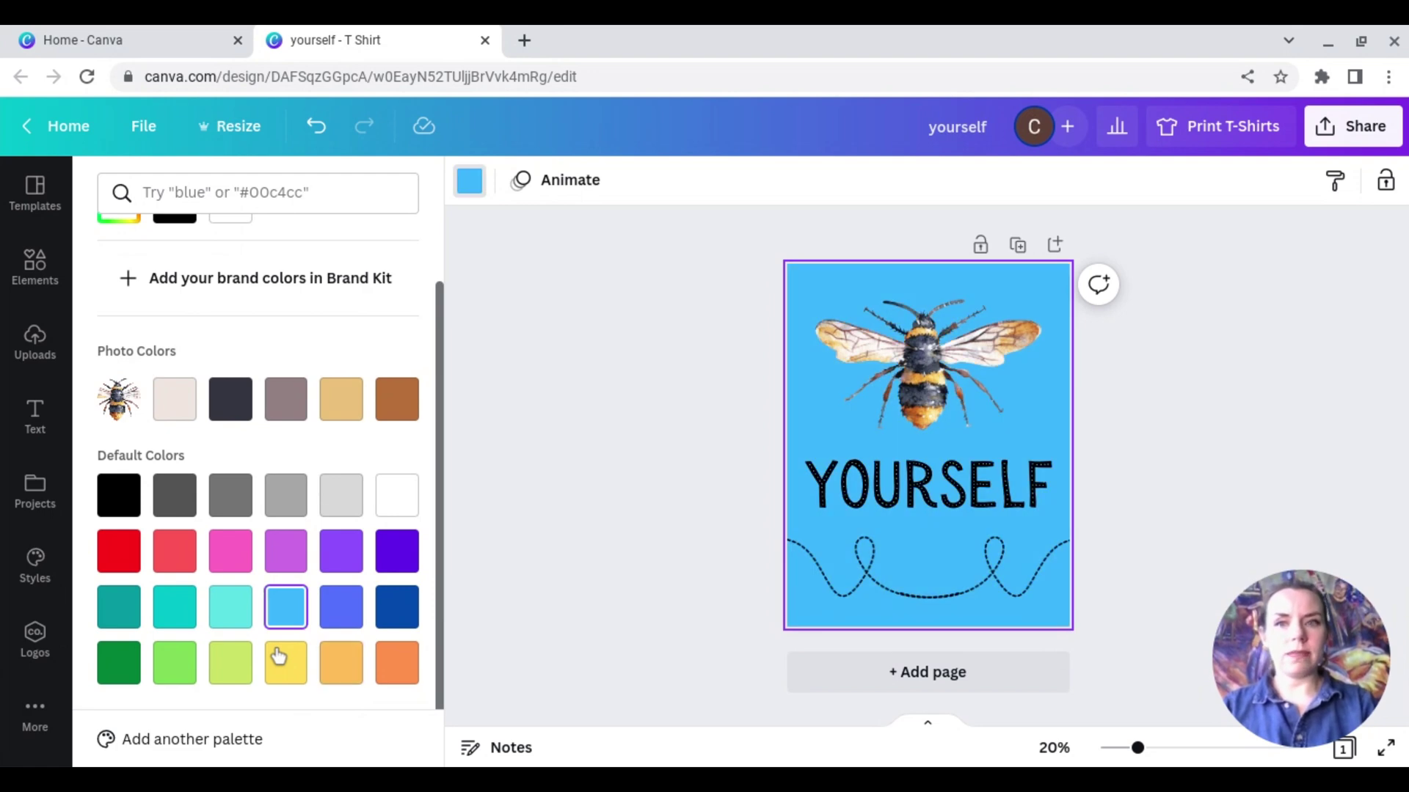
{"action": "left_click", "coordinate": [231, 551]}
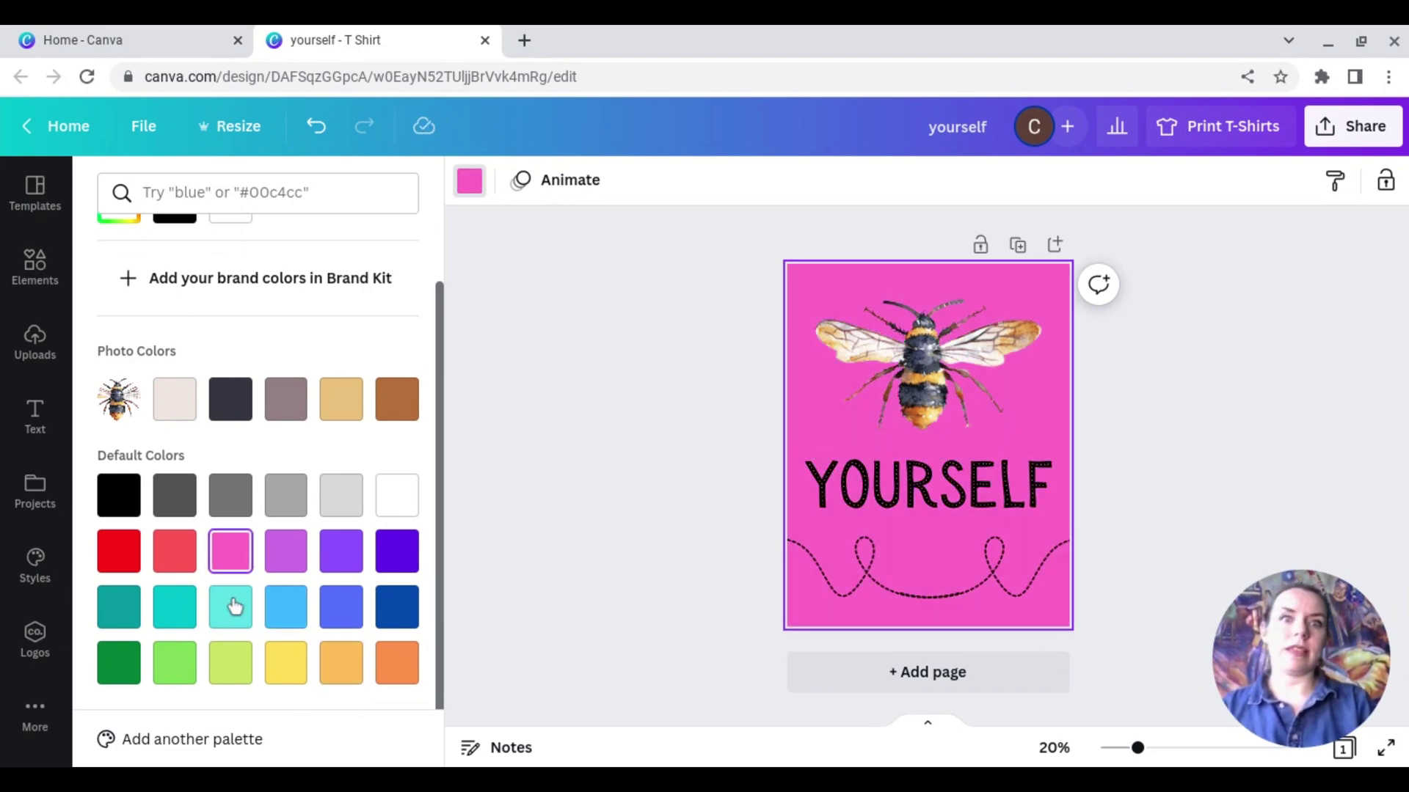
{"action": "left_click", "coordinate": [175, 607]}
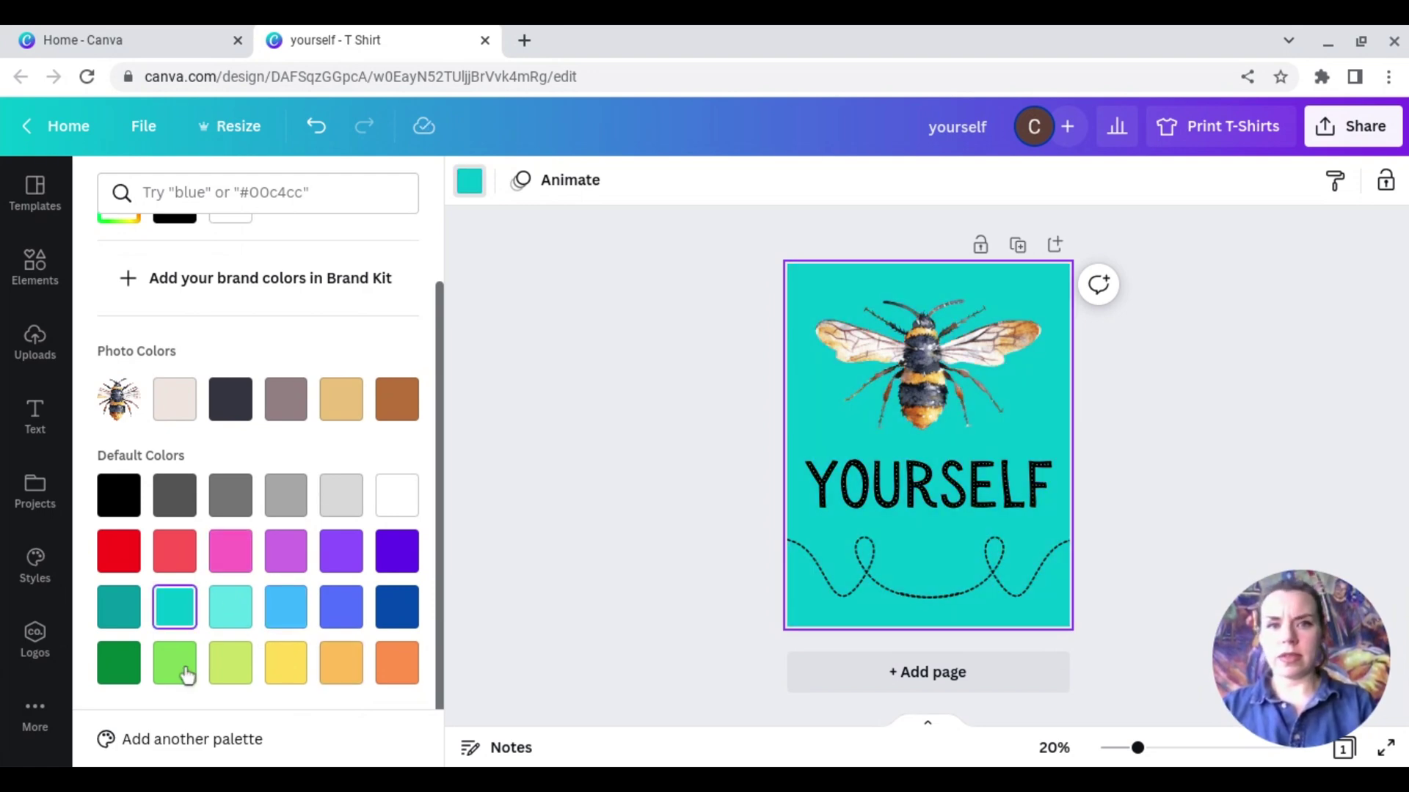
{"action": "left_click", "coordinate": [181, 673]}
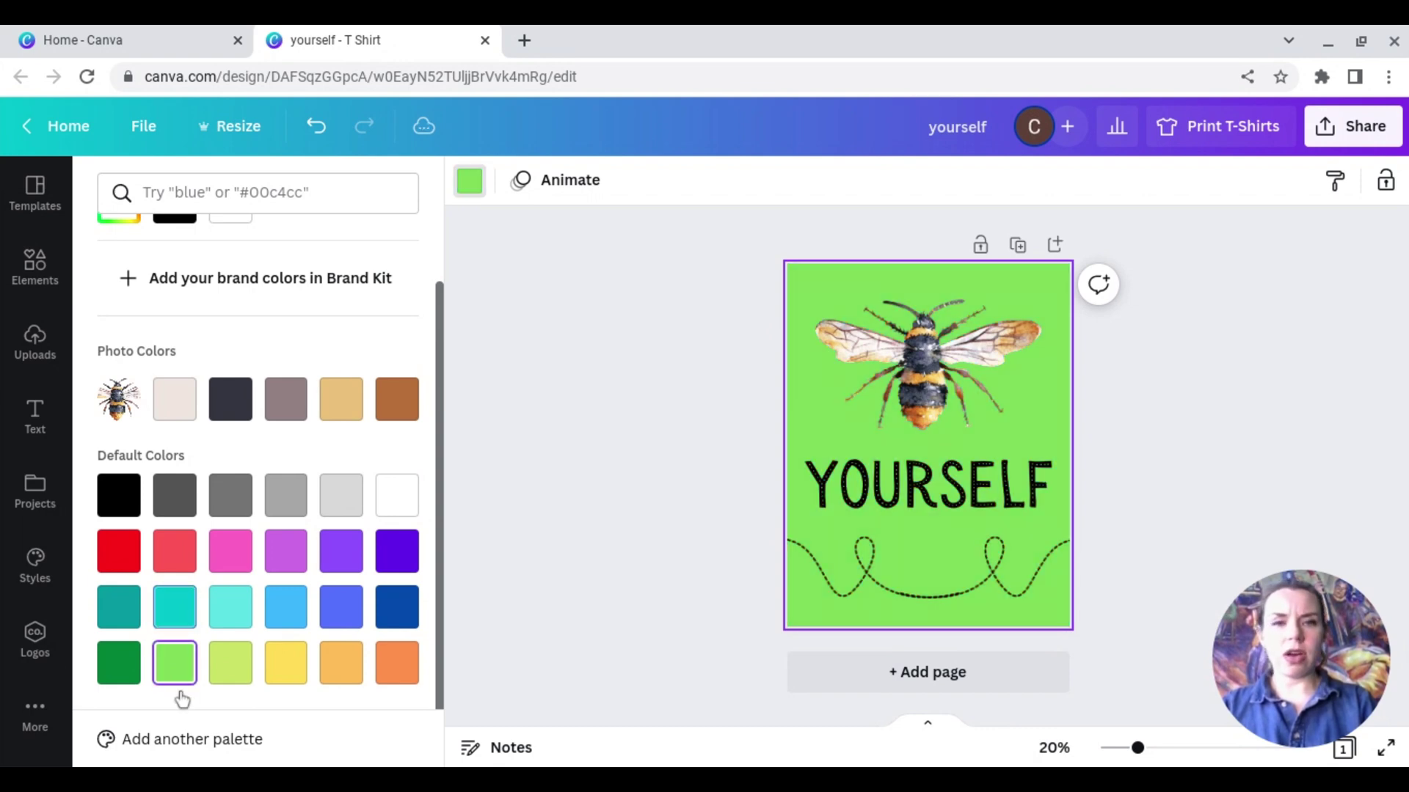
{"action": "left_click", "coordinate": [397, 551]}
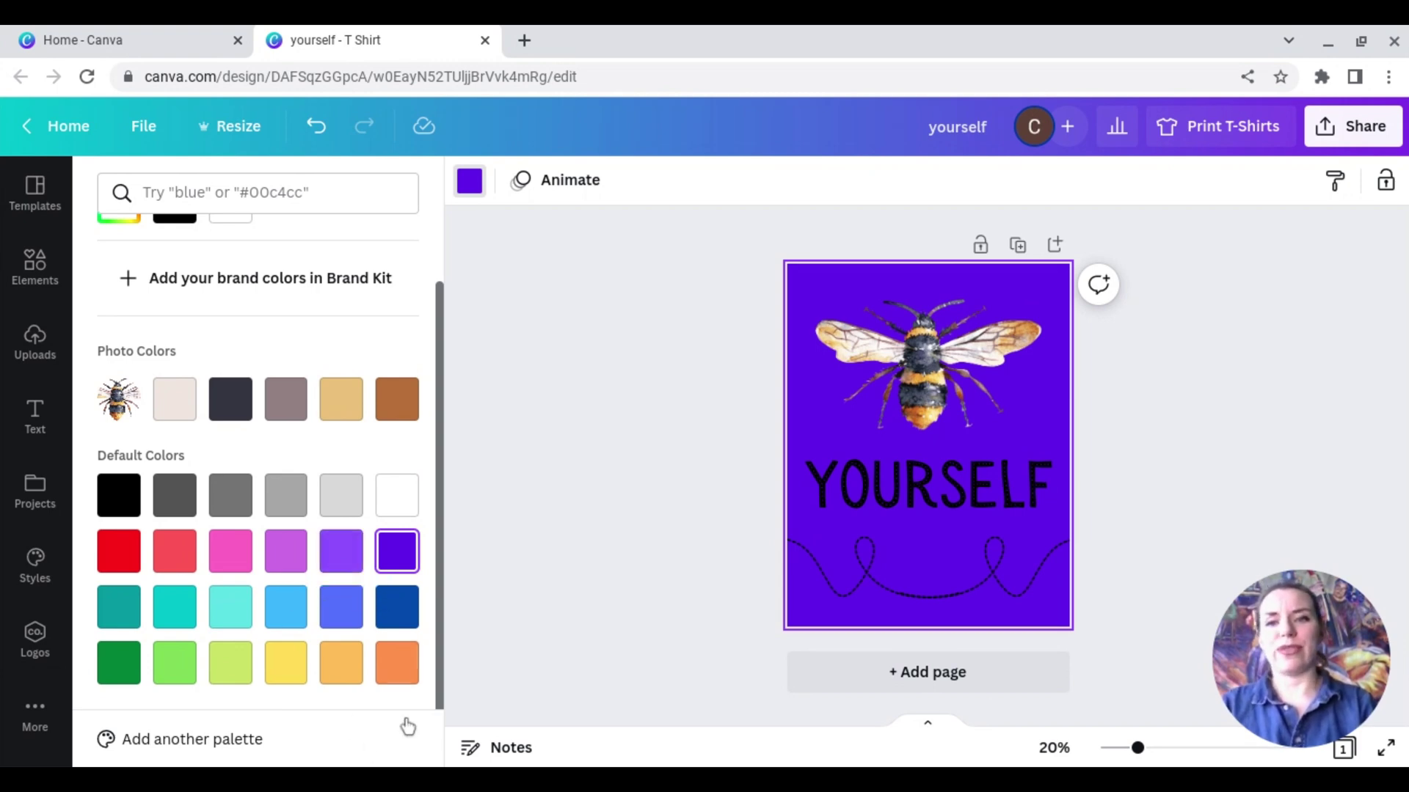
{"action": "left_click", "coordinate": [397, 663]}
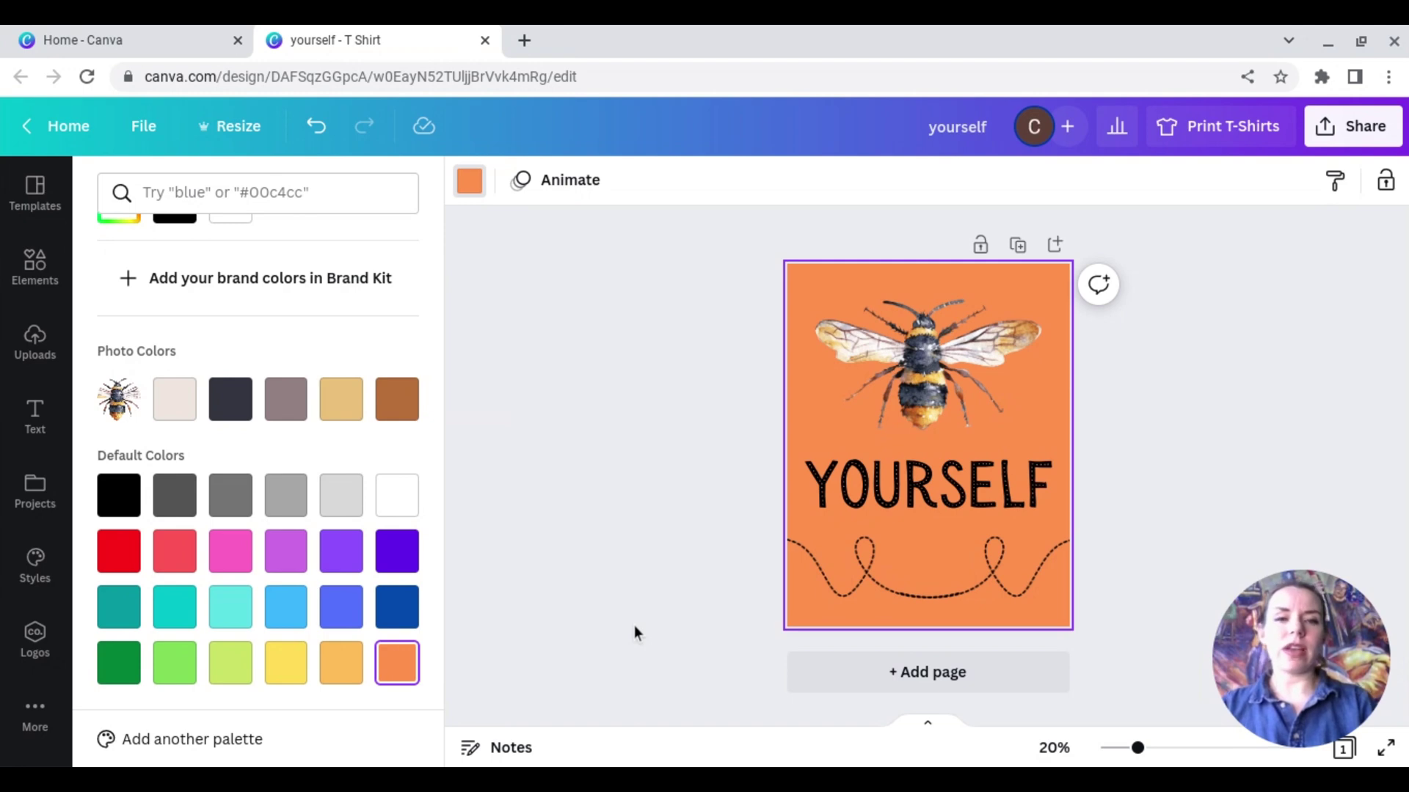
{"action": "left_click", "coordinate": [634, 625]}
- Crop the right-hand dashed trail to hide its little bee
{"action": "left_click", "coordinate": [1013, 623]}
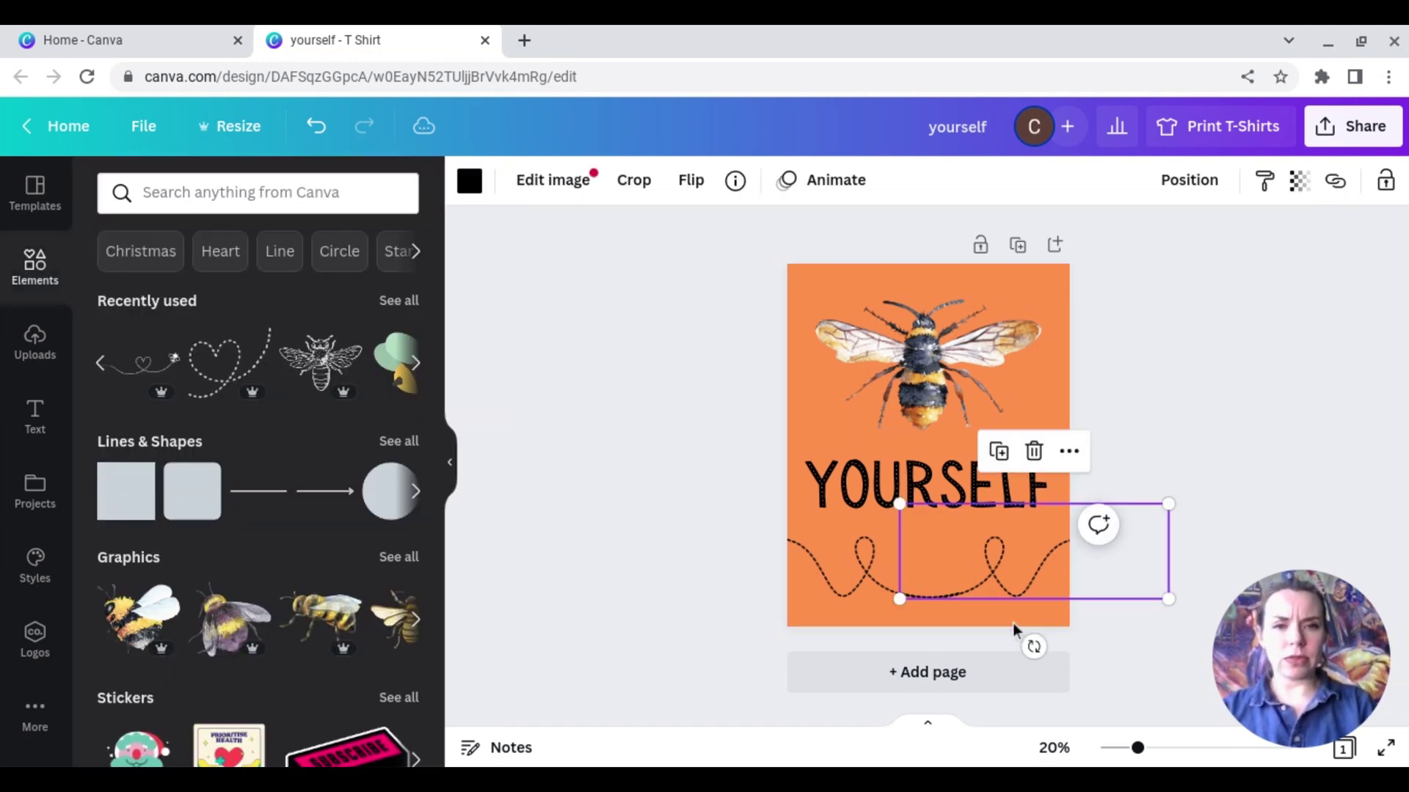
{"action": "left_click", "coordinate": [637, 188]}
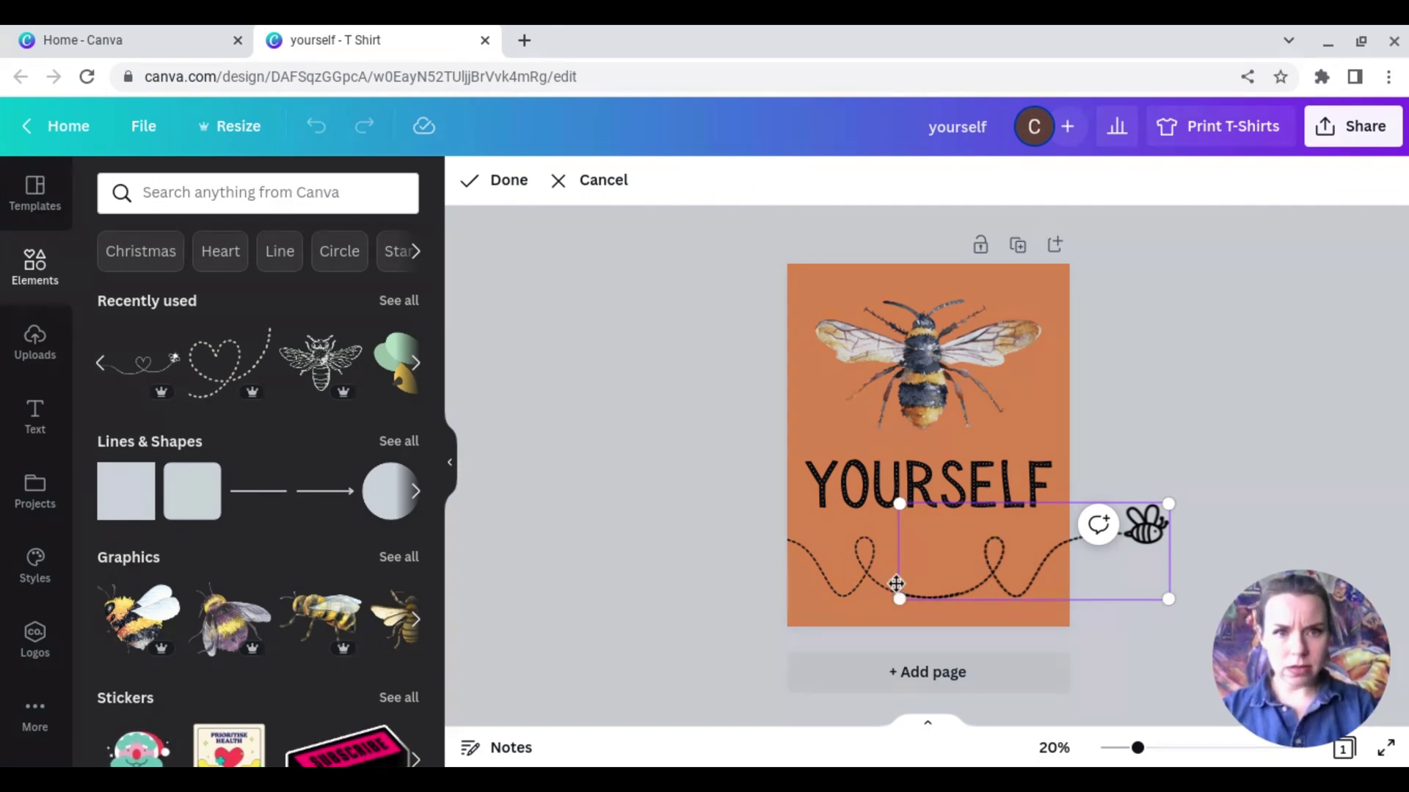
{"action": "left_click", "coordinate": [518, 188]}
- Crop the bee off the left-hand trail and move it down level with the right one
{"action": "left_click", "coordinate": [631, 194]}
{"action": "left_click", "coordinate": [631, 194]}
{"action": "left_click", "coordinate": [635, 185]}
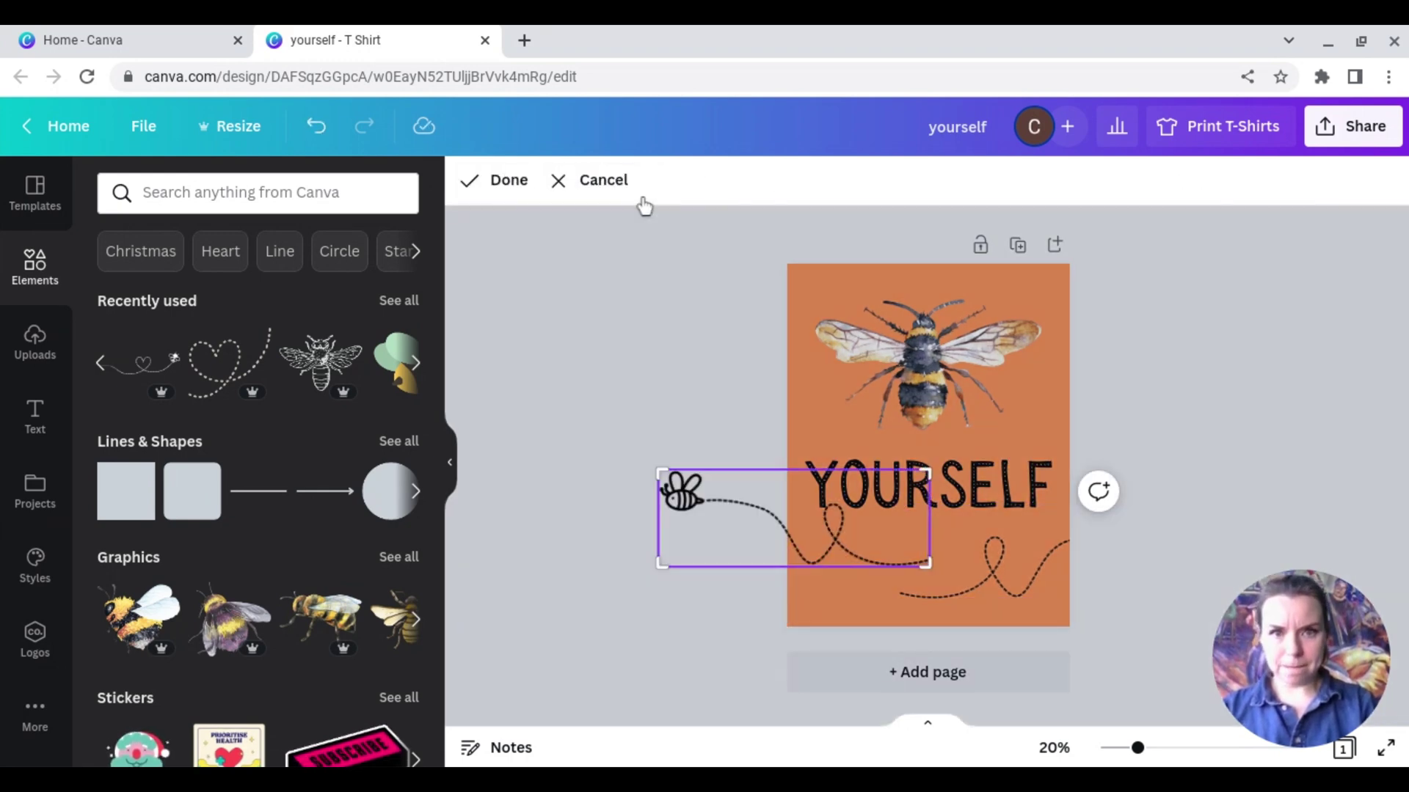
{"action": "left_click_drag", "start_coordinate": [931, 595], "coordinate": [863, 607]}
{"action": "left_click", "coordinate": [704, 660]}
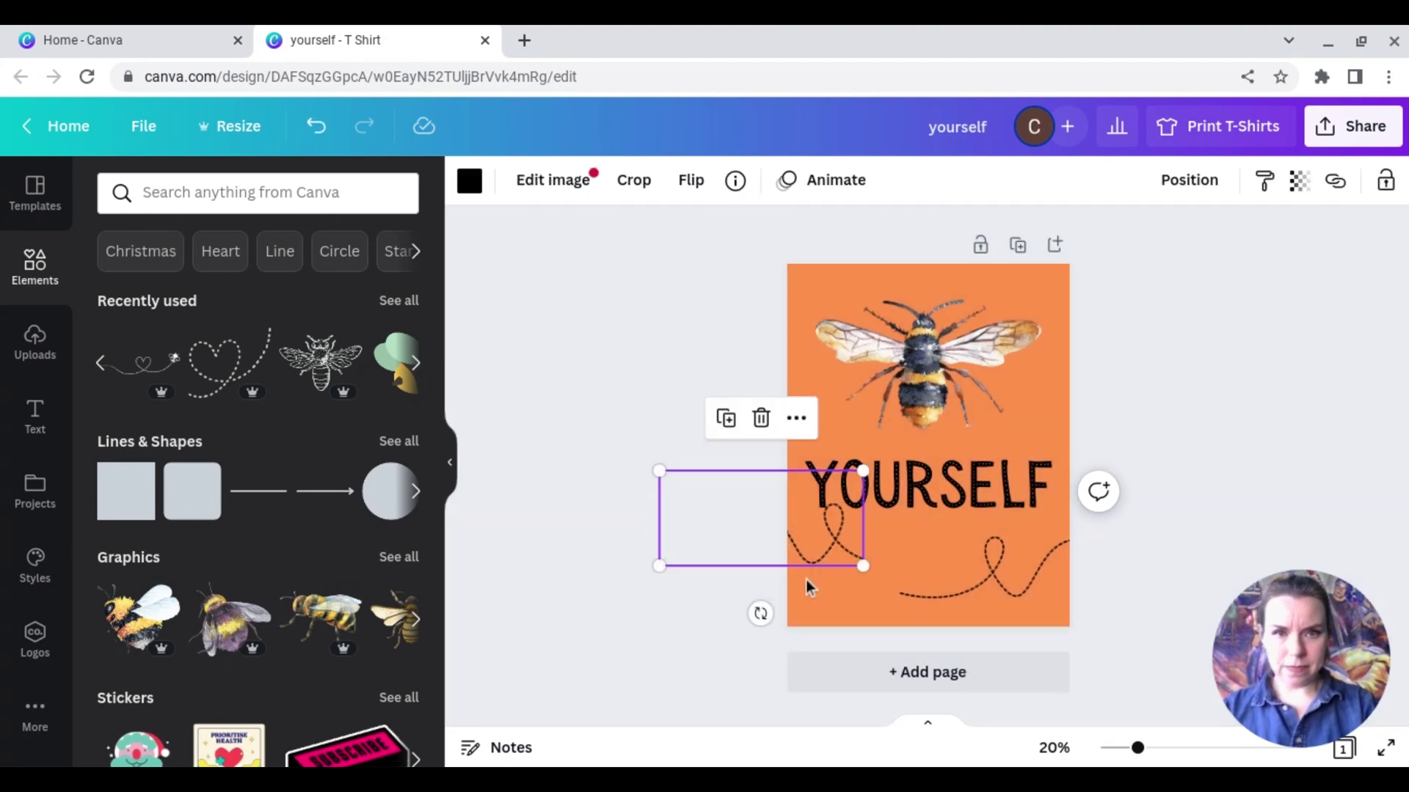
{"action": "left_click_drag", "start_coordinate": [812, 593], "coordinate": [853, 628]}
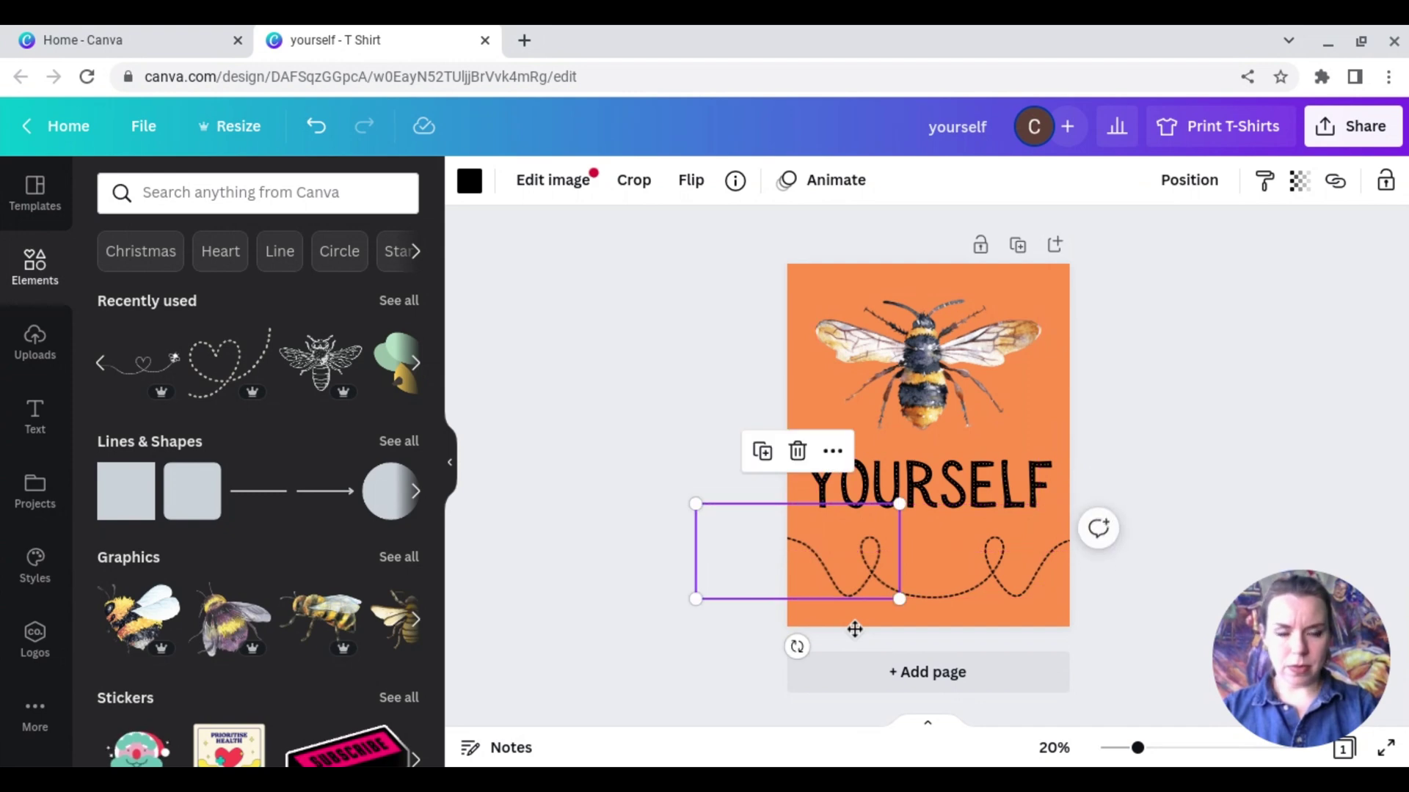
{"action": "left_click", "coordinate": [654, 592]}
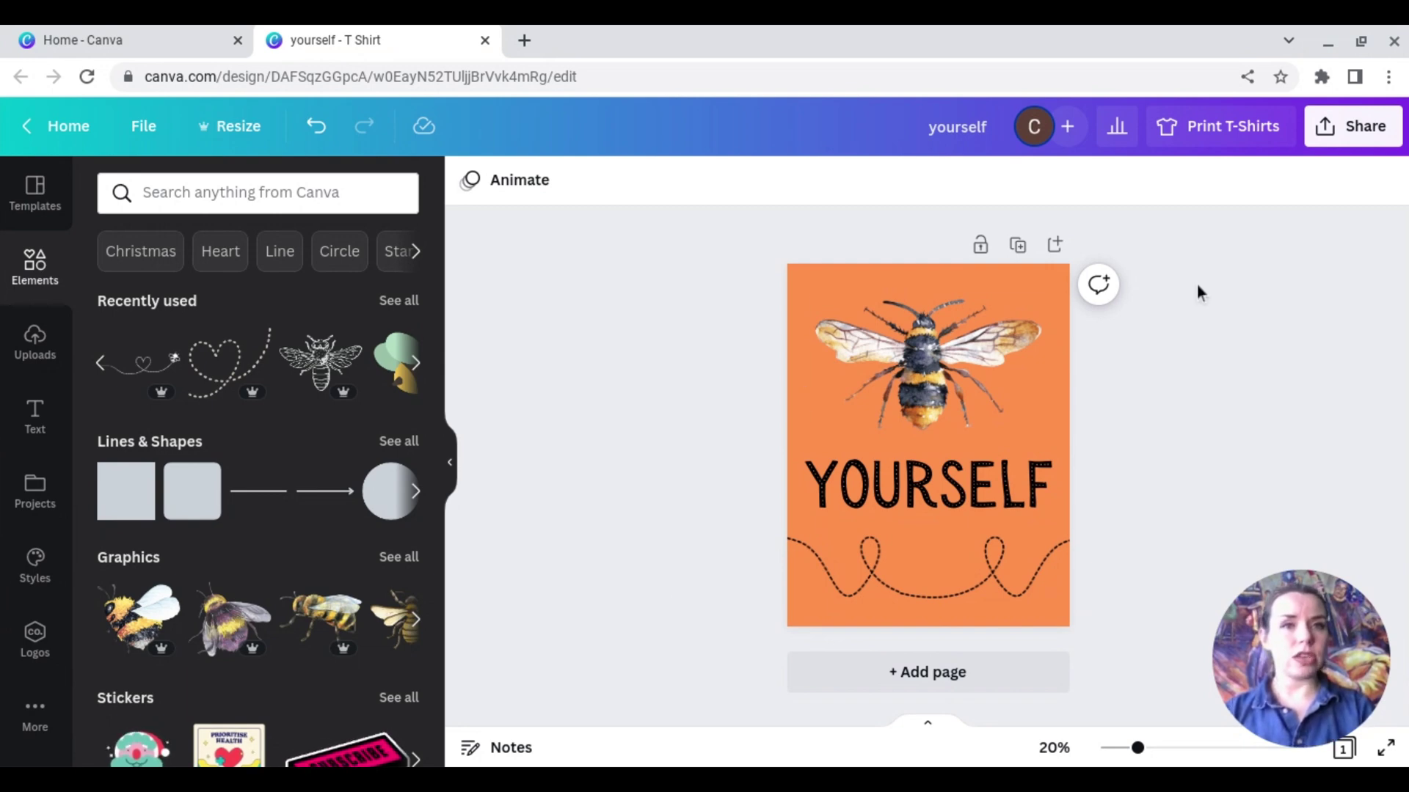
- Download the design as a PNG with Transparent background ticked, then close the panel
{"action": "left_click", "coordinate": [1358, 152]}
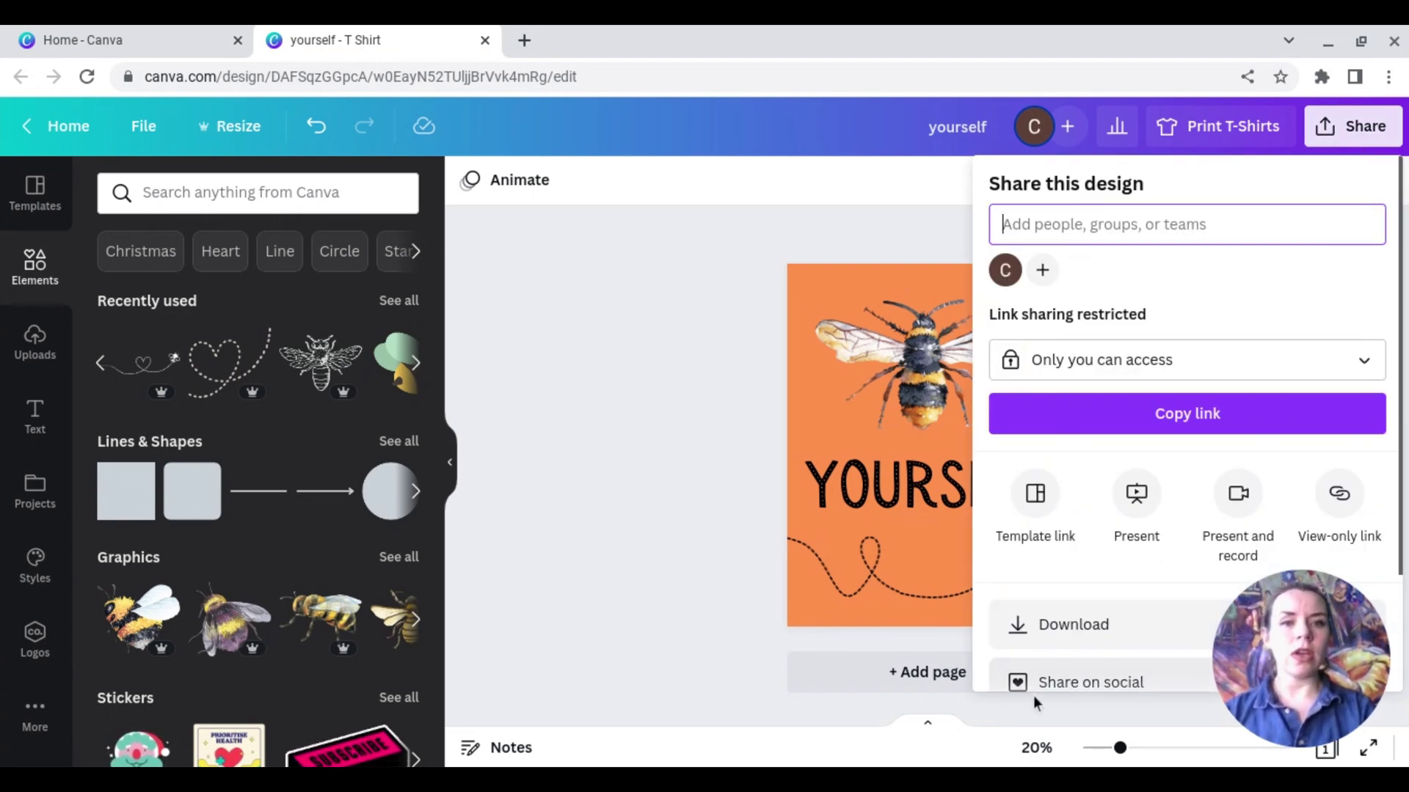
{"action": "left_click", "coordinate": [1027, 629]}
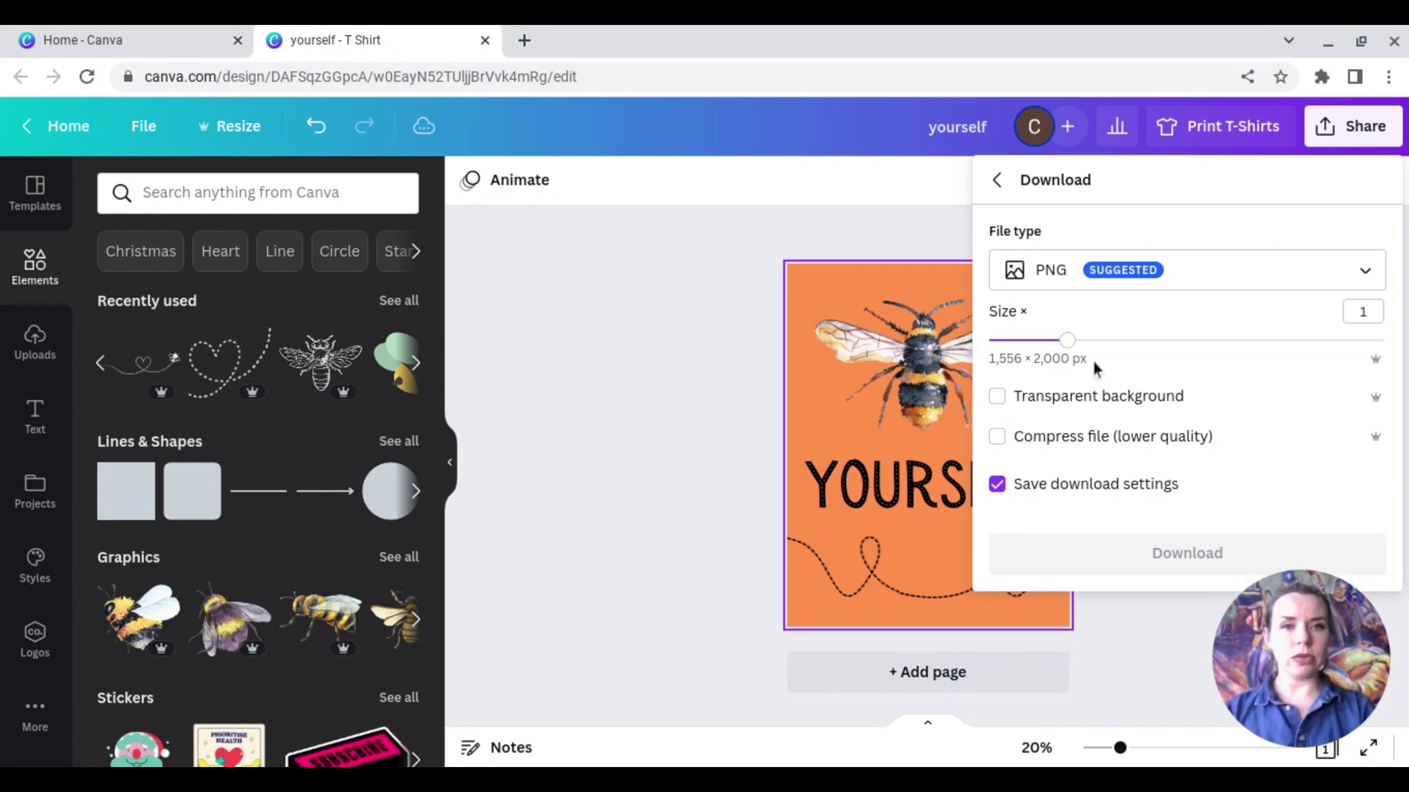
{"action": "left_click", "coordinate": [1065, 288]}
{"action": "left_click", "coordinate": [1065, 300]}
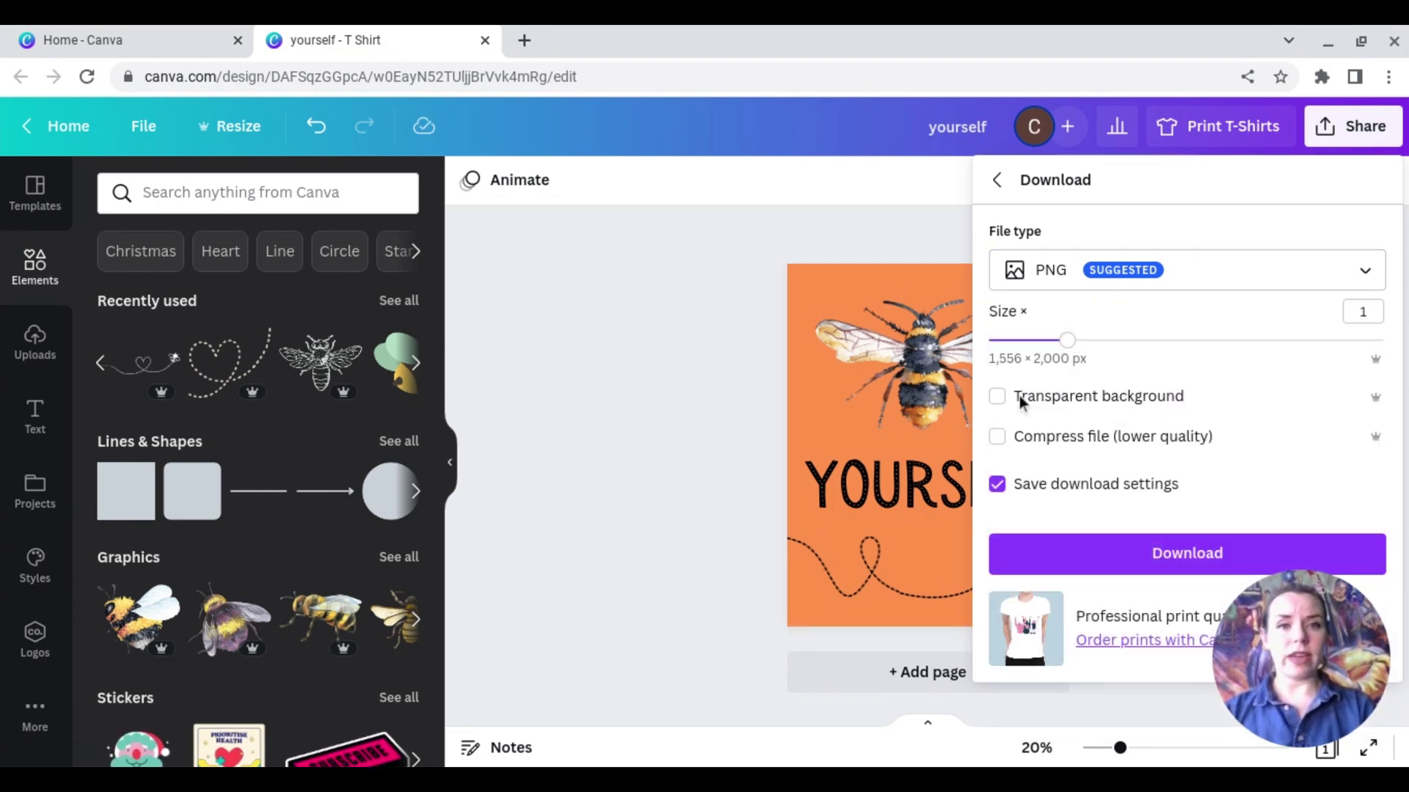
{"action": "left_click", "coordinate": [997, 396]}
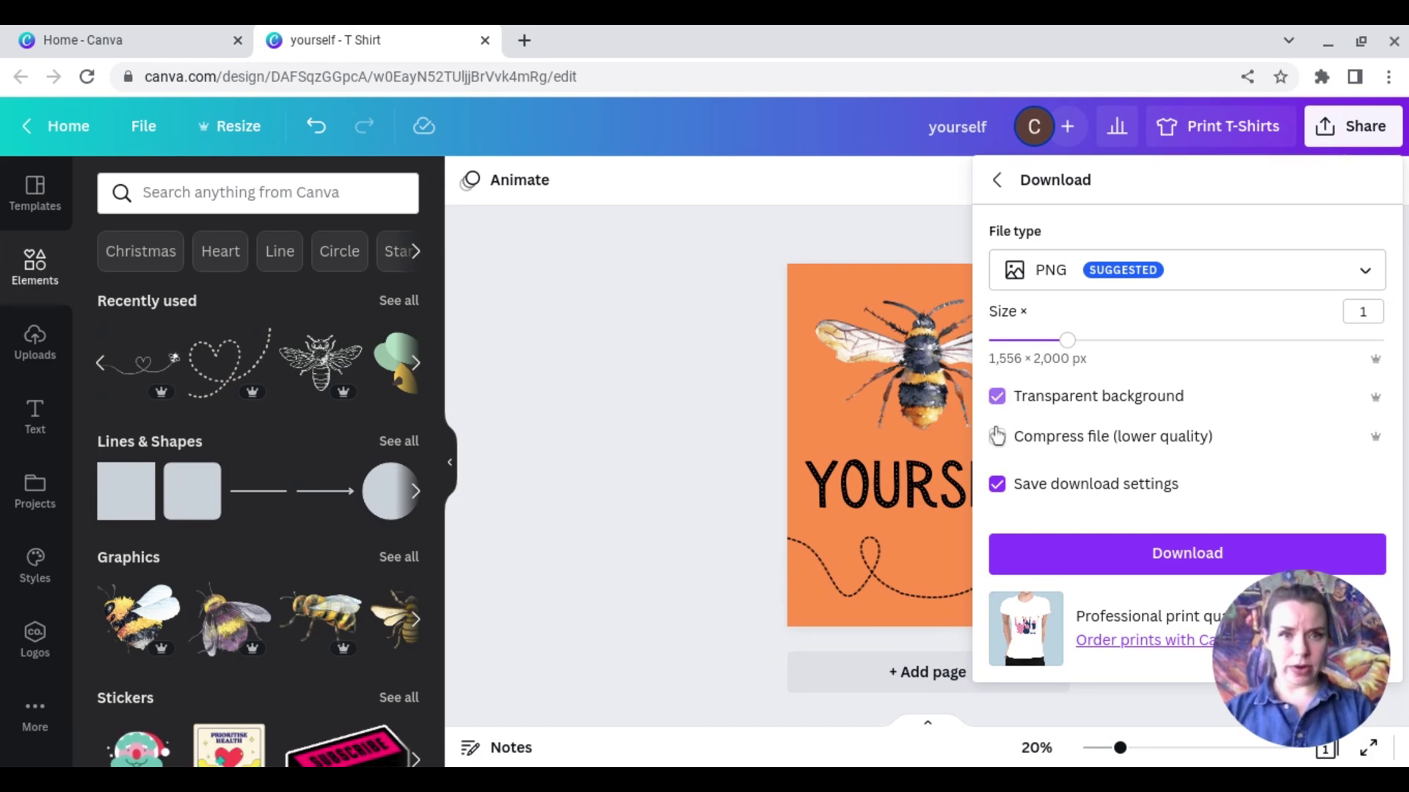
{"action": "left_click", "coordinate": [1082, 565]}
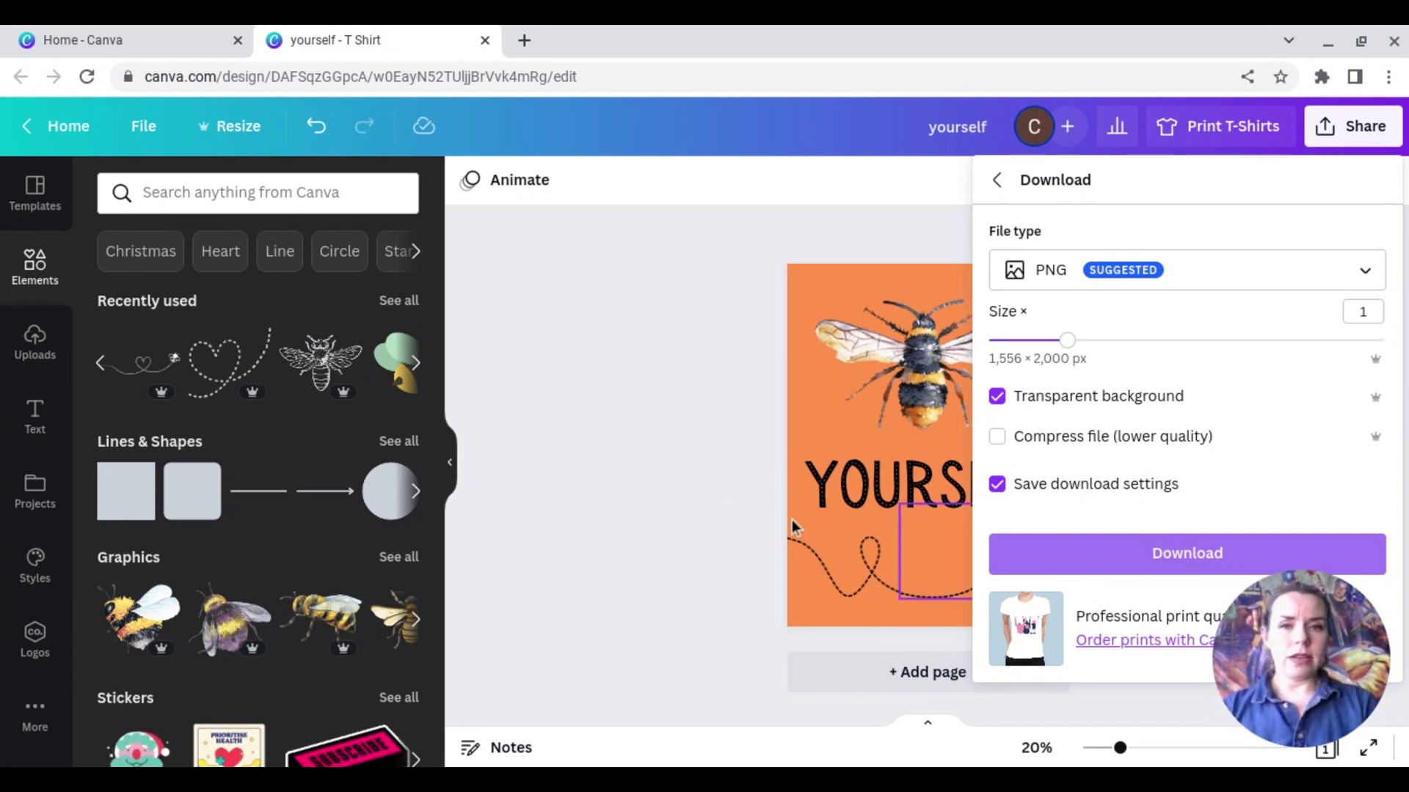
{"action": "left_click", "coordinate": [684, 468]}
{"action": "left_click", "coordinate": [826, 425]}
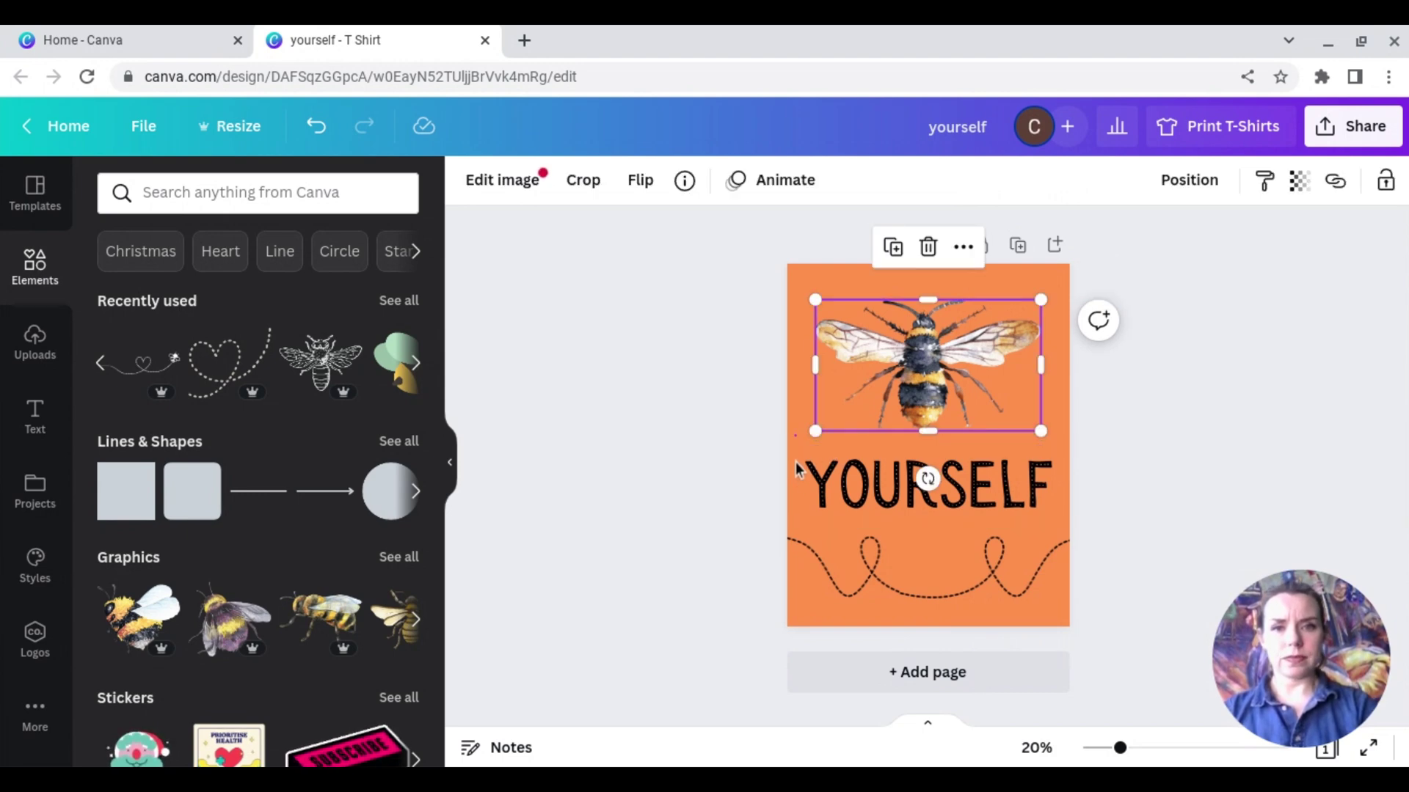
- Change the page background from orange to white
{"action": "left_click", "coordinate": [798, 470]}
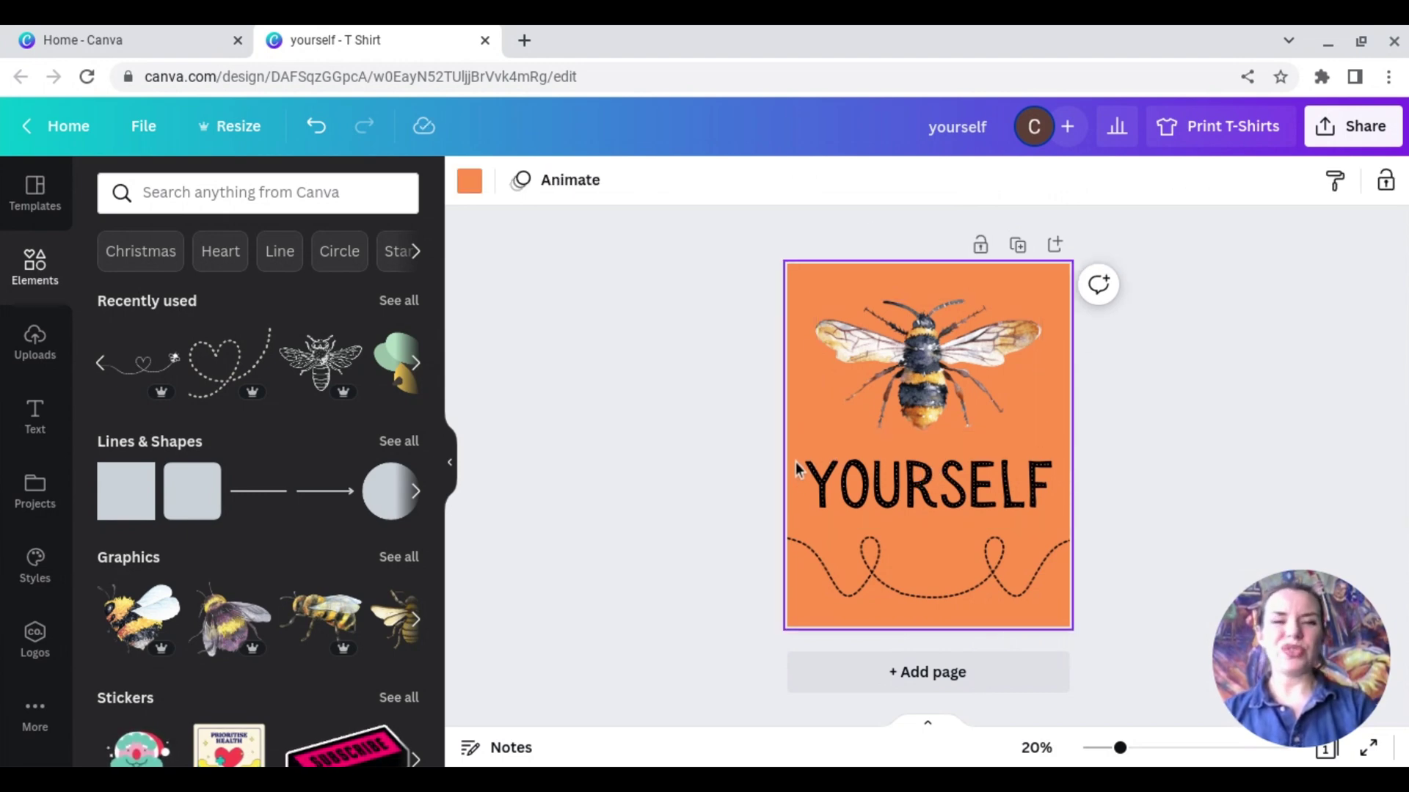
{"action": "left_click", "coordinate": [468, 189]}
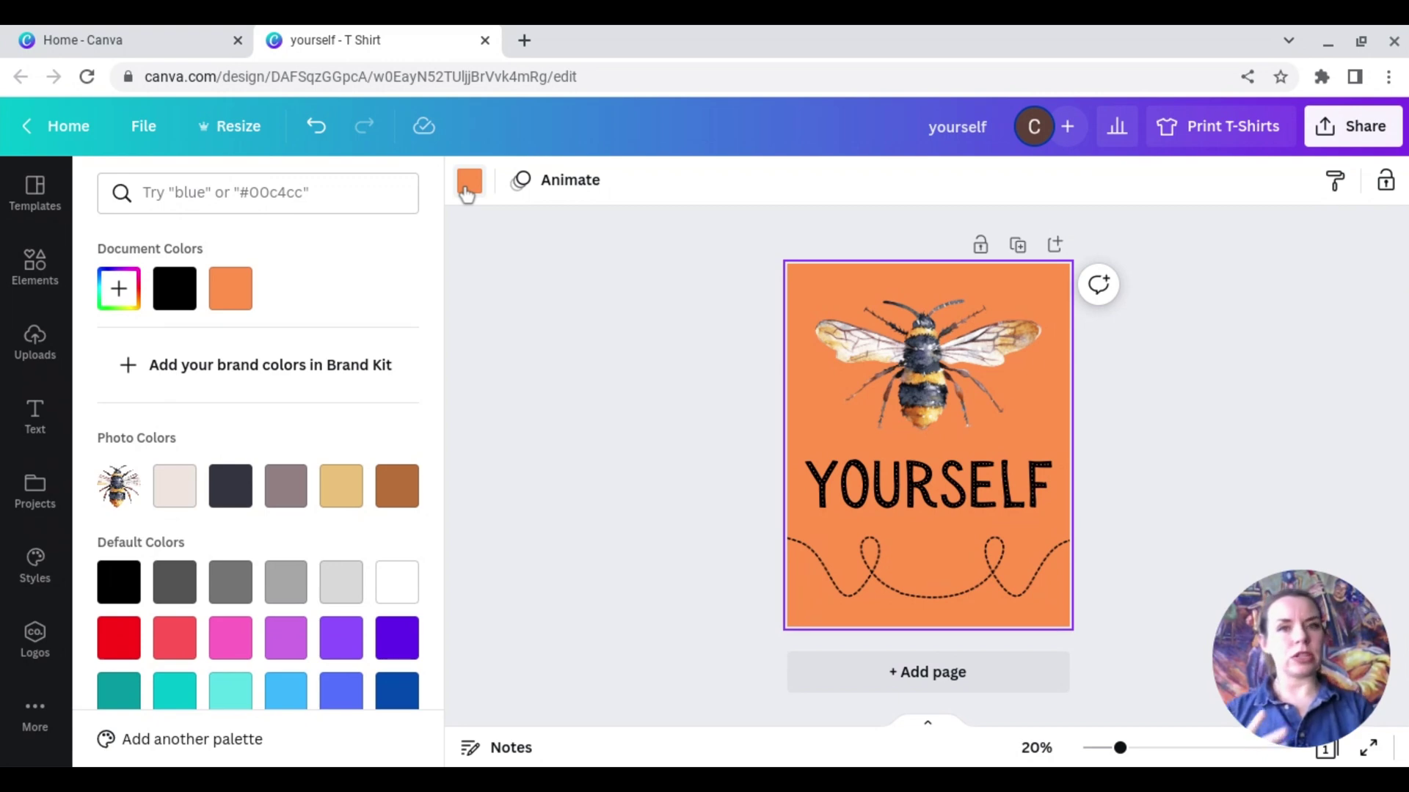
{"action": "left_click", "coordinate": [396, 579]}
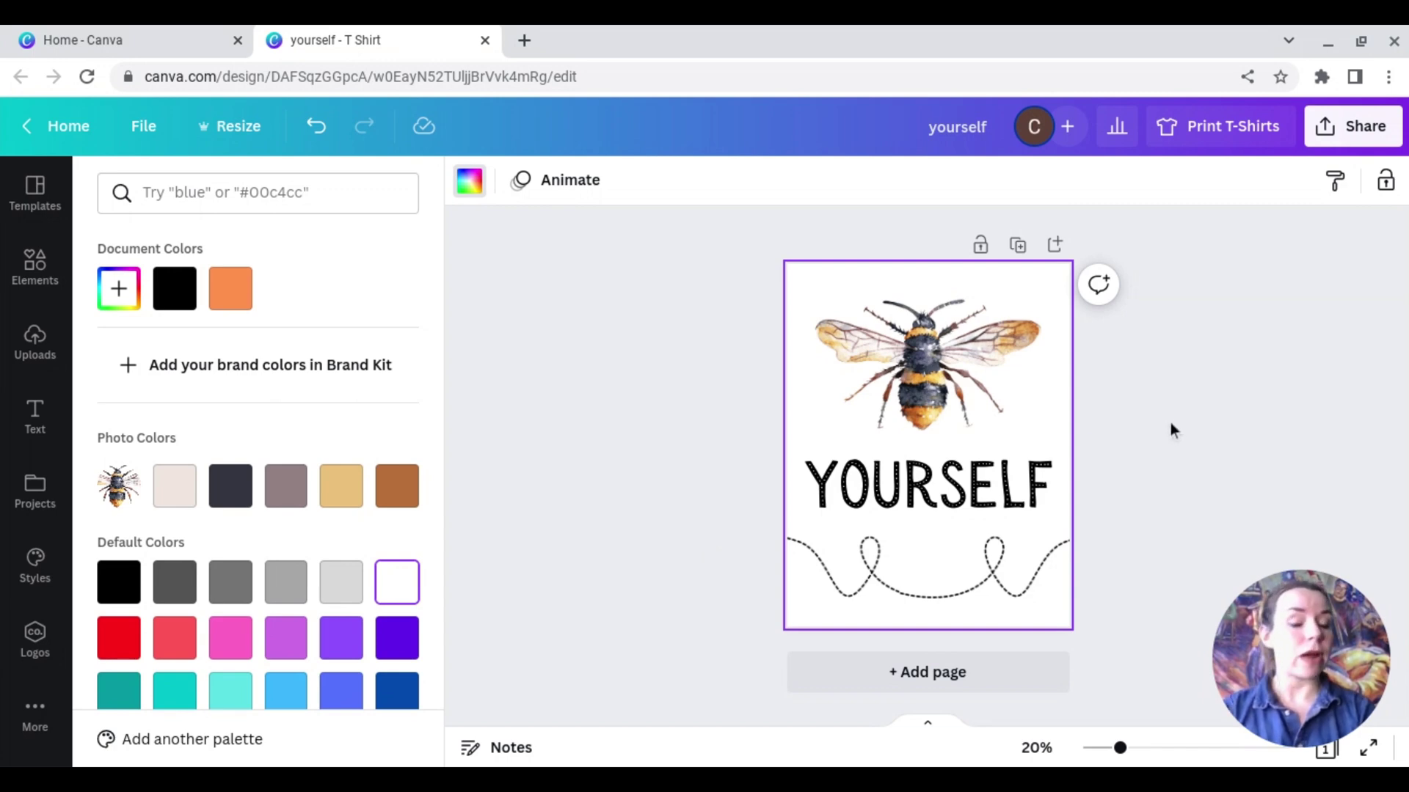
- Download the design as the PNG named yourself
{"action": "left_click", "coordinate": [1356, 126]}
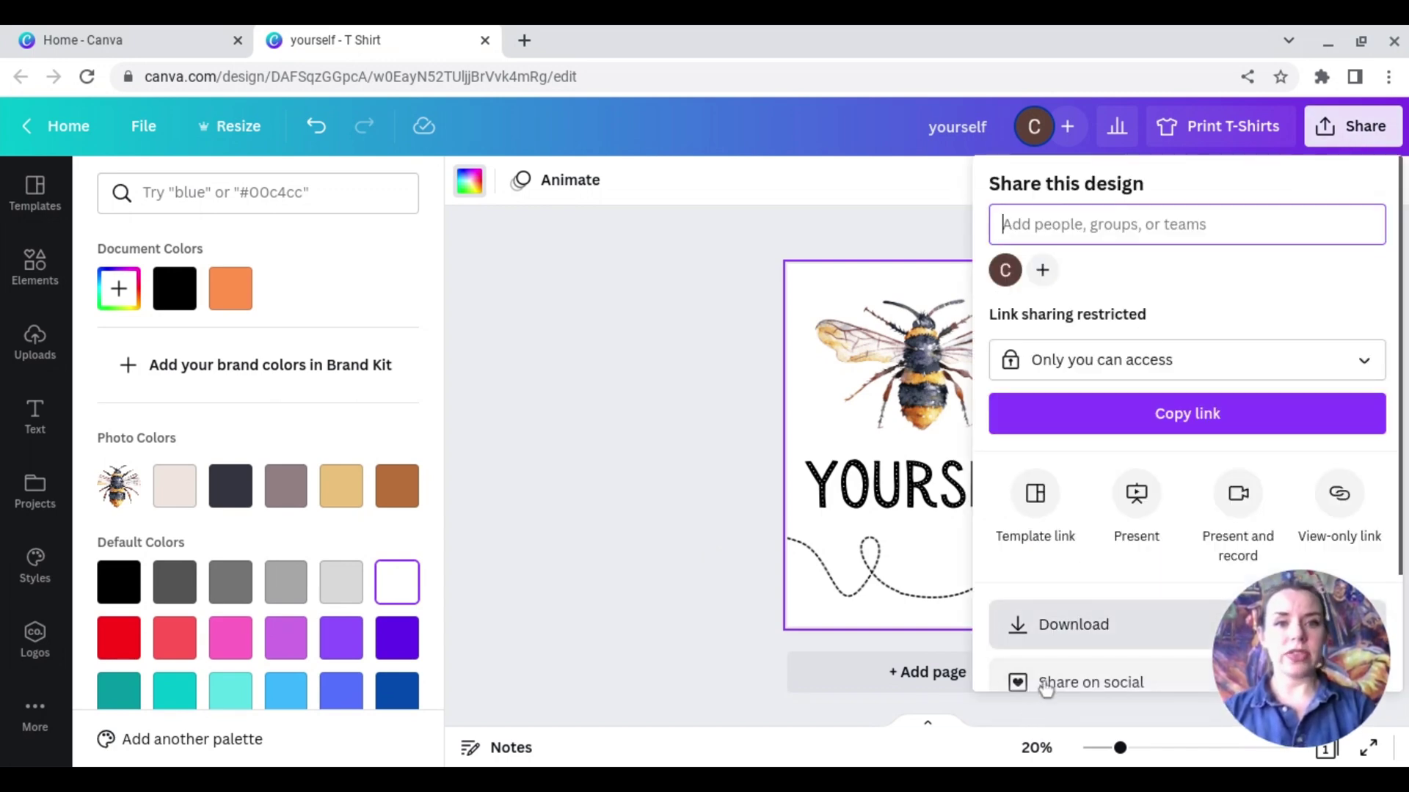
{"action": "left_click", "coordinate": [1048, 630]}
{"action": "left_click", "coordinate": [1090, 554]}
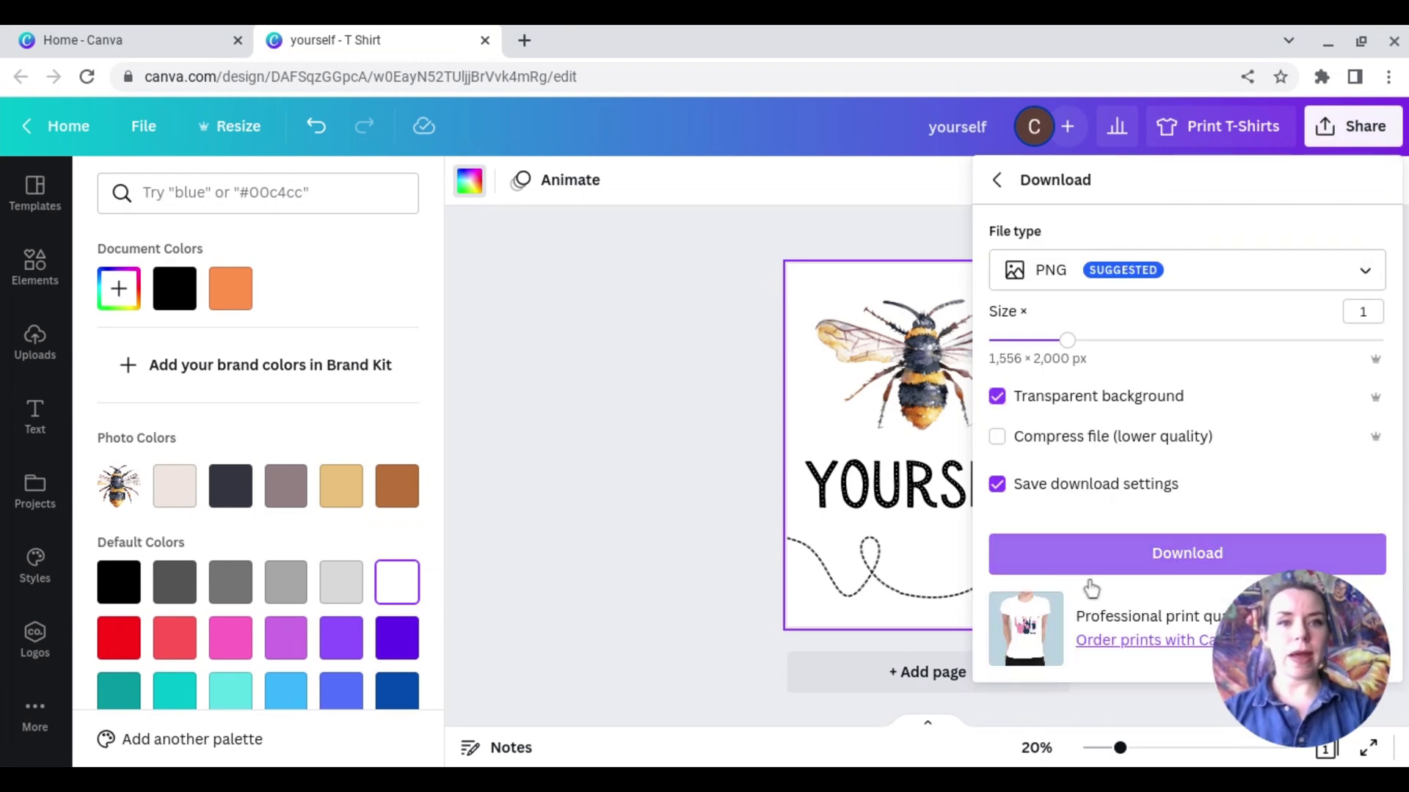